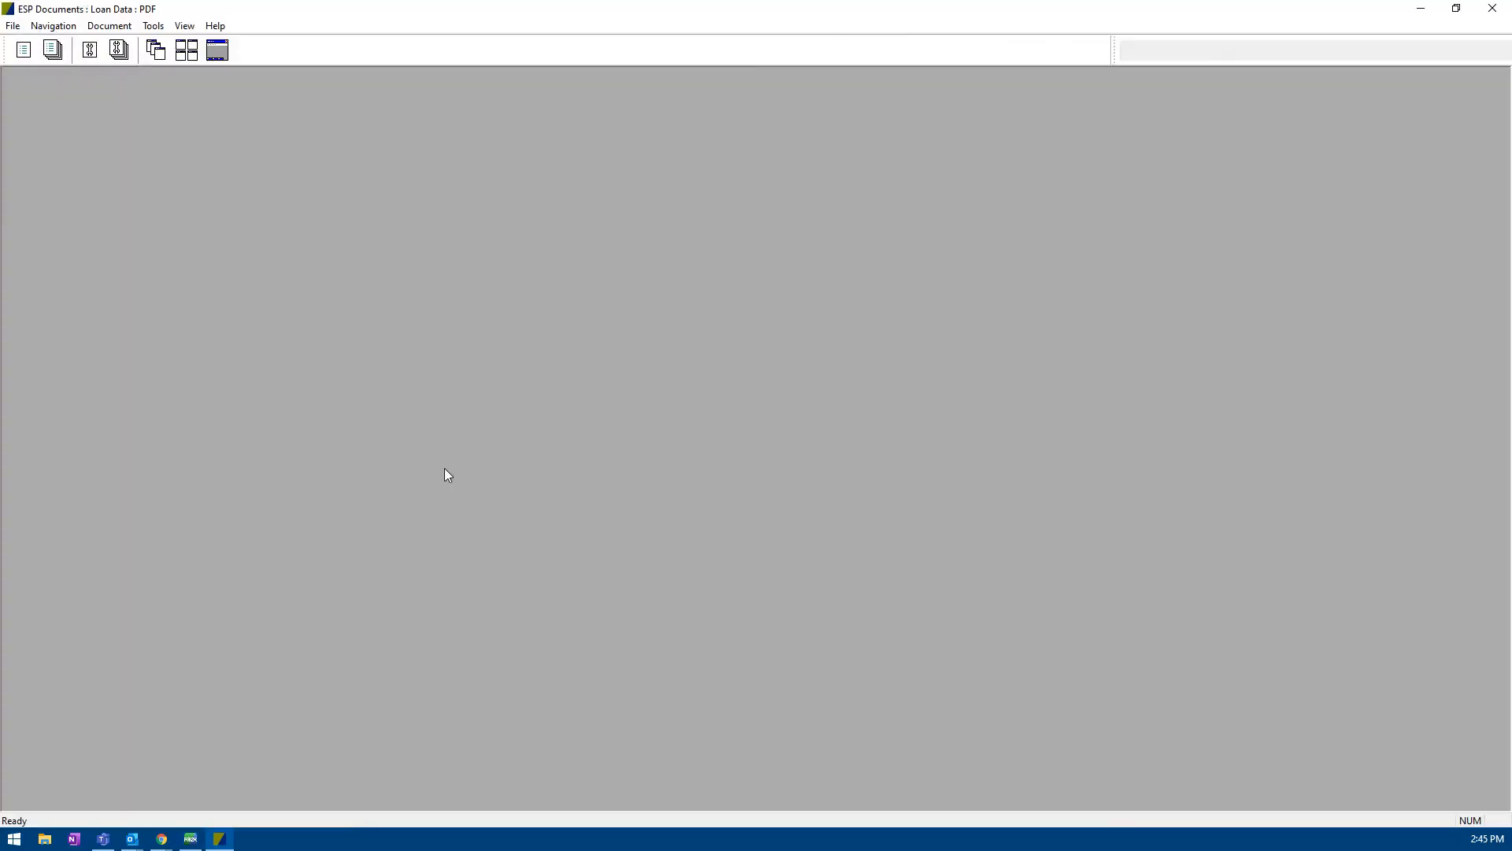
Step: Open the 14313.PDF CONSUMER TIL form and maximize its window
{"action": "left_click", "coordinate": [33, 56]}
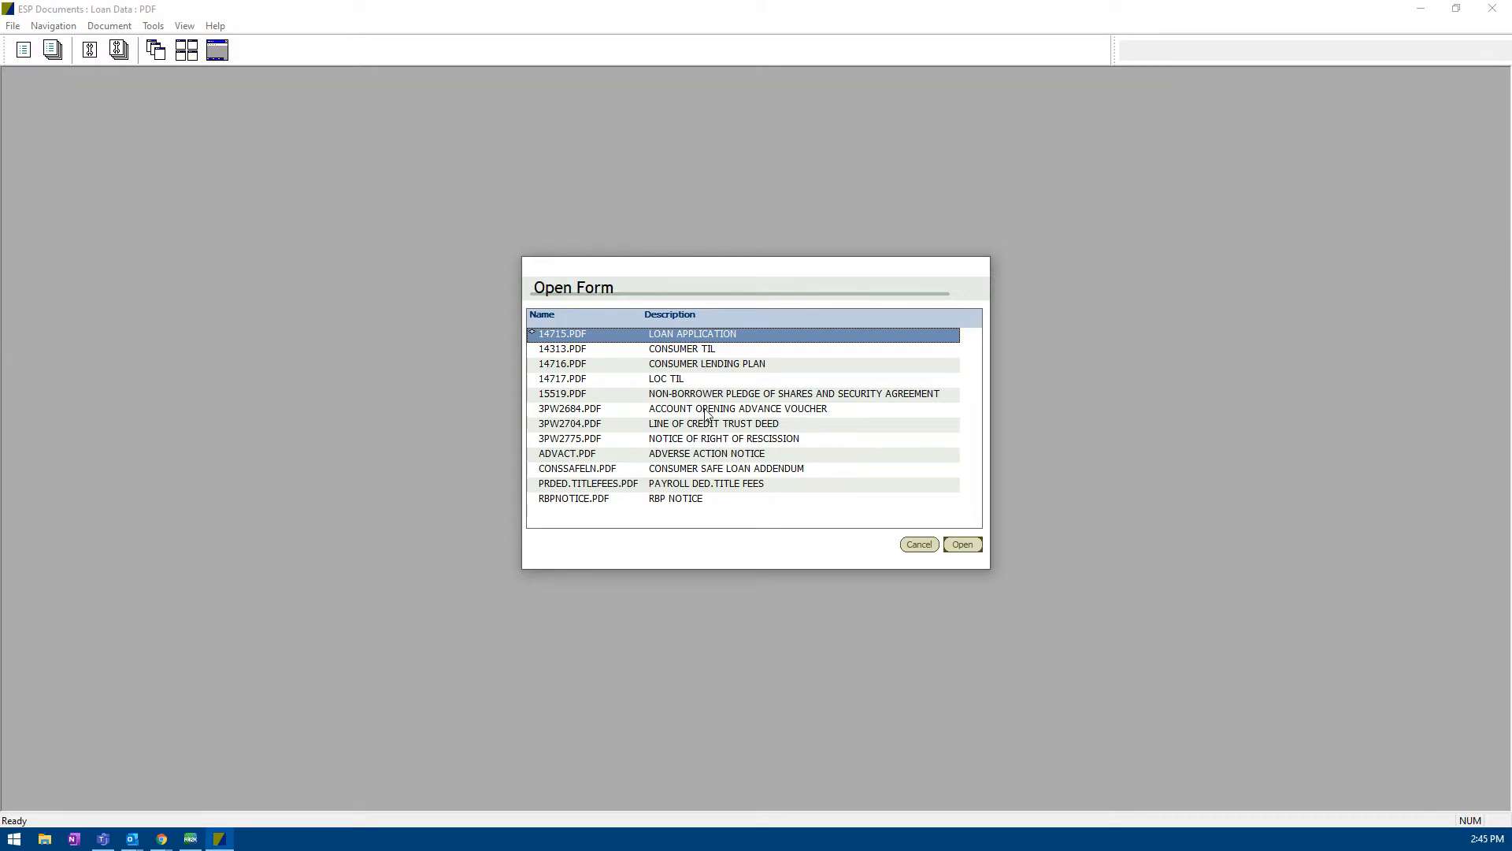
{"action": "left_click", "coordinate": [684, 350]}
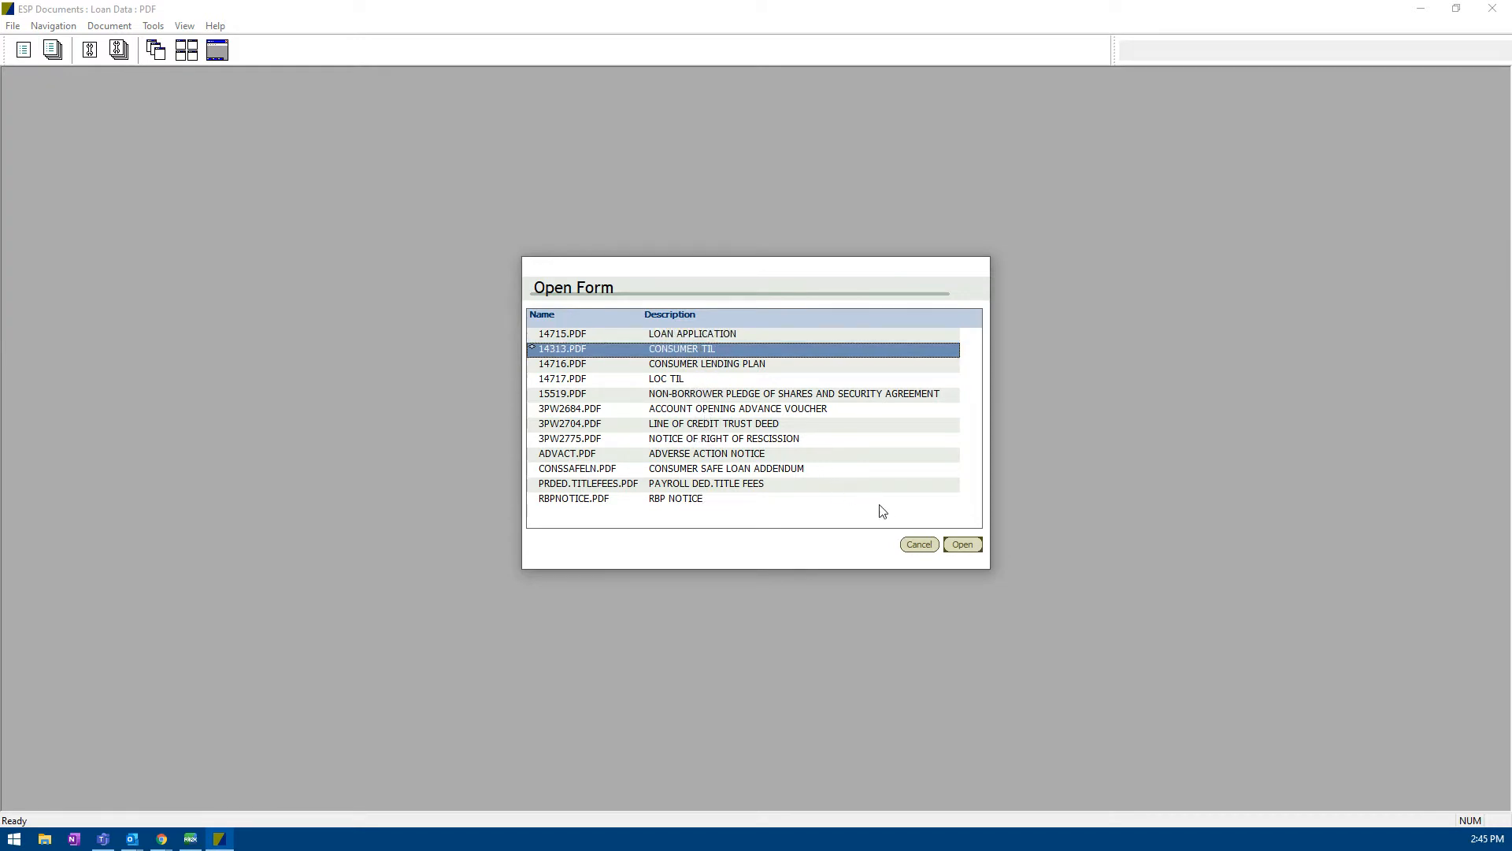
{"action": "left_click", "coordinate": [963, 545]}
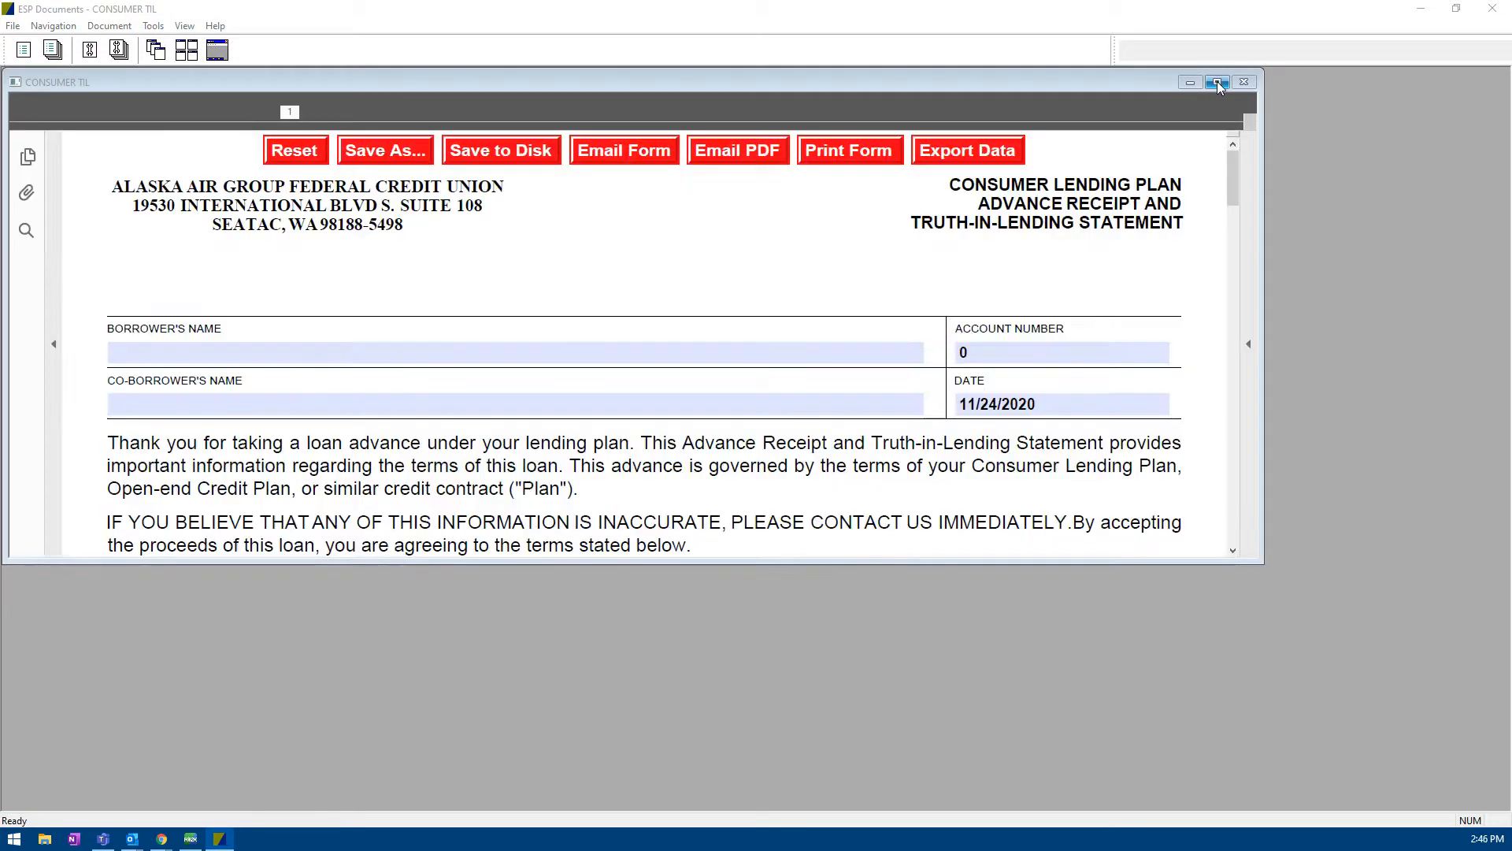
{"action": "left_click", "coordinate": [1218, 82]}
{"action": "scroll", "coordinate": [609, 393], "scroll_direction": "down", "scroll_amount": 2}
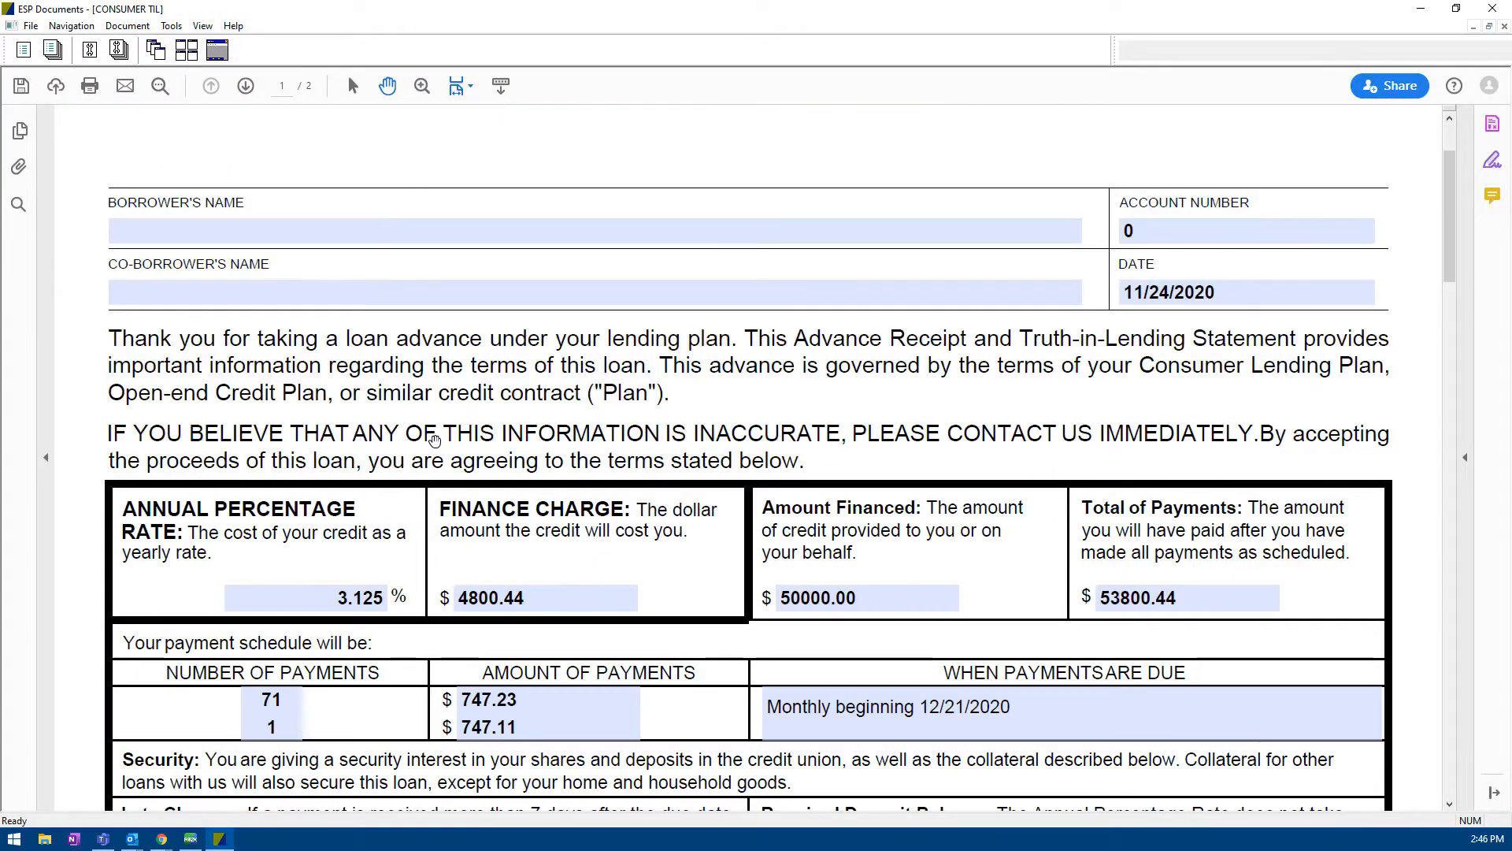
Step: Enter 'may be the best' as the Borrower's Name and bring up the Print dialog
{"action": "left_click", "coordinate": [265, 238]}
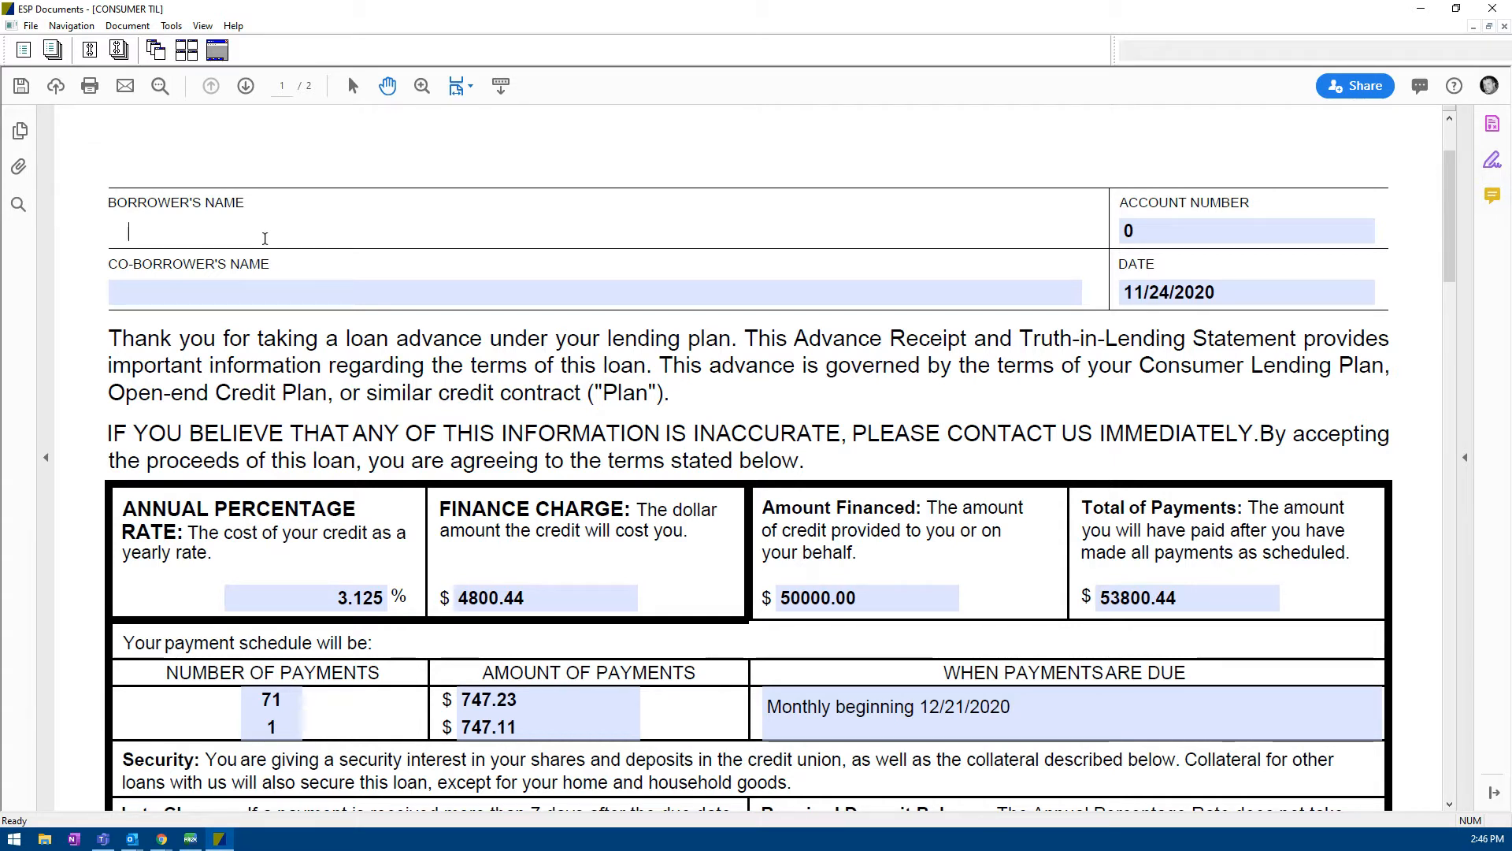
{"action": "type", "text": "may"}
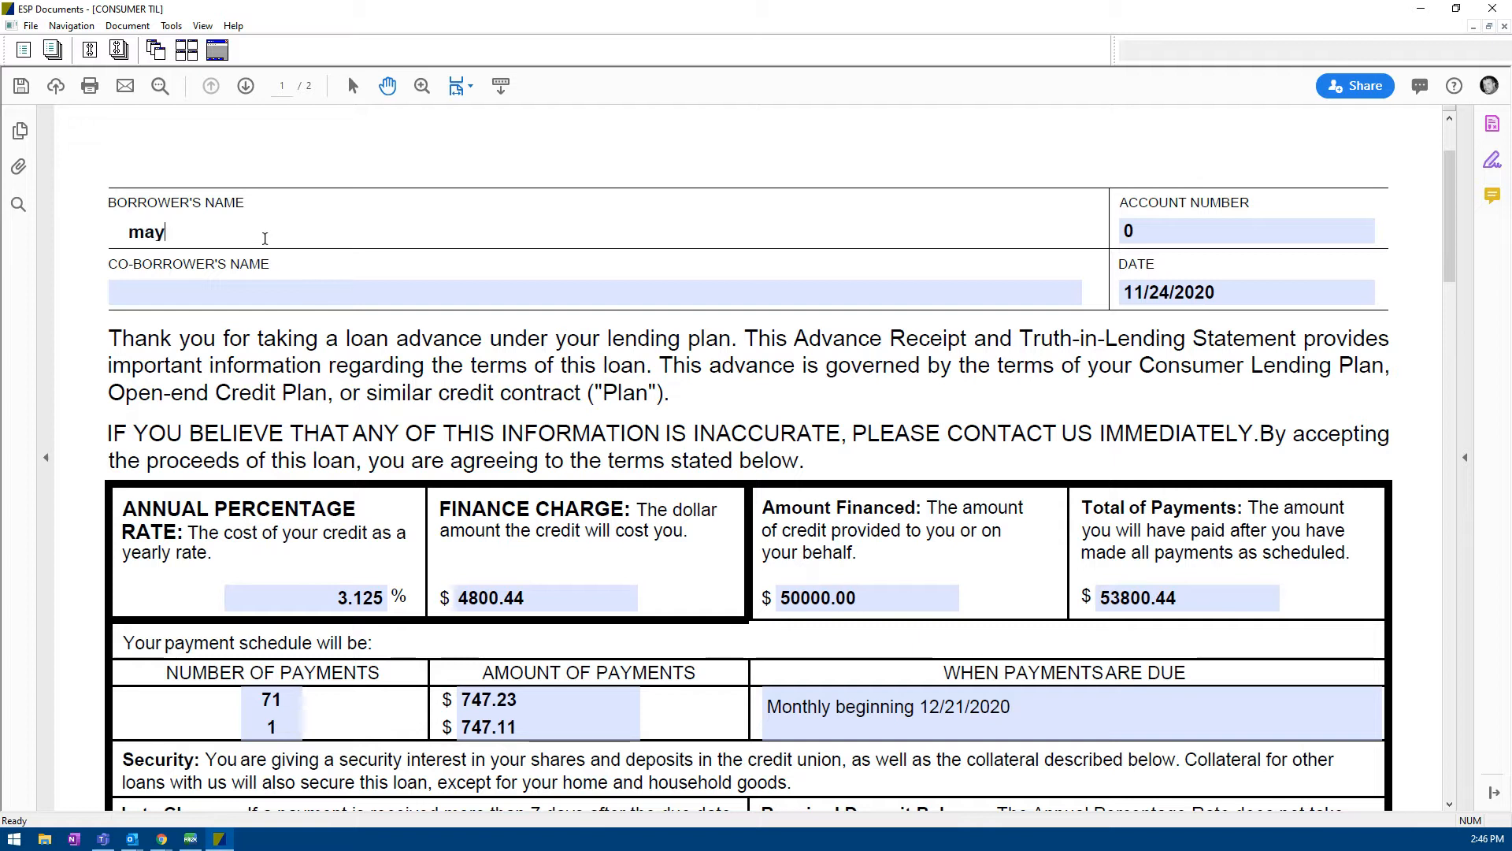
{"action": "type", "text": " be the best"}
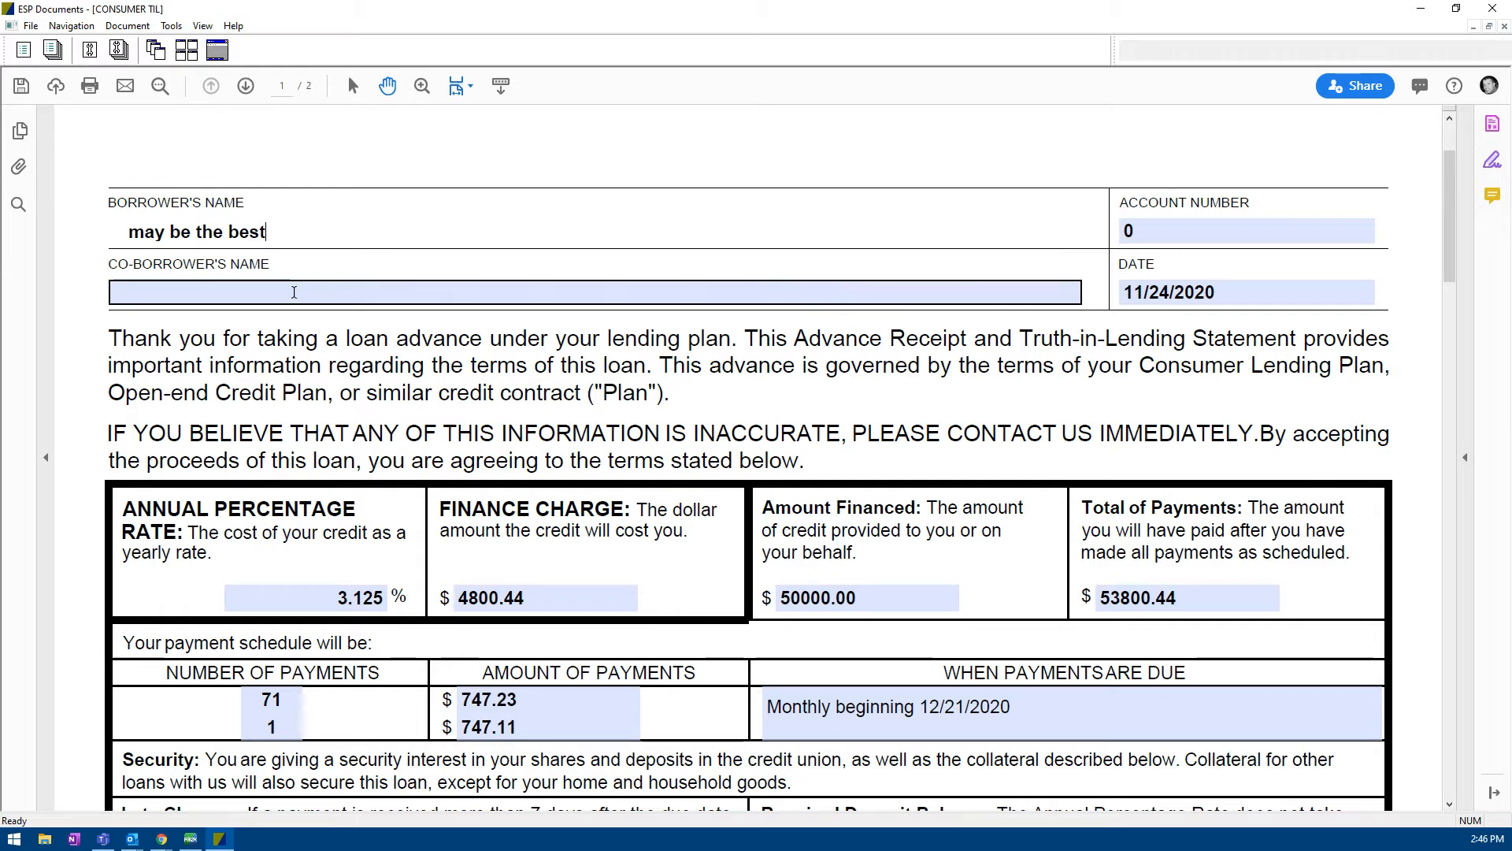
{"action": "left_click", "coordinate": [294, 292]}
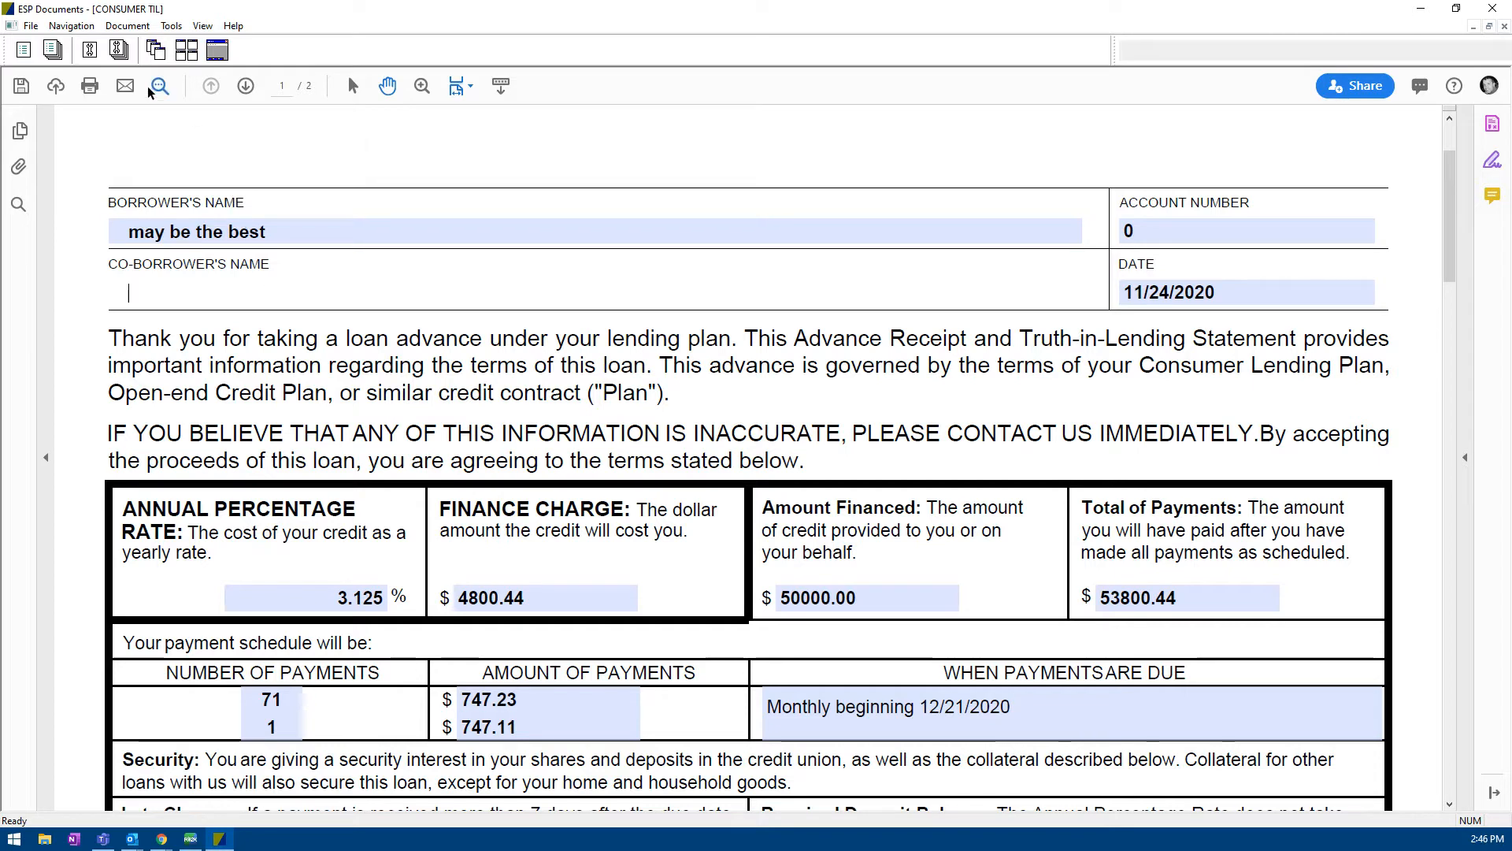
{"action": "left_click", "coordinate": [99, 92]}
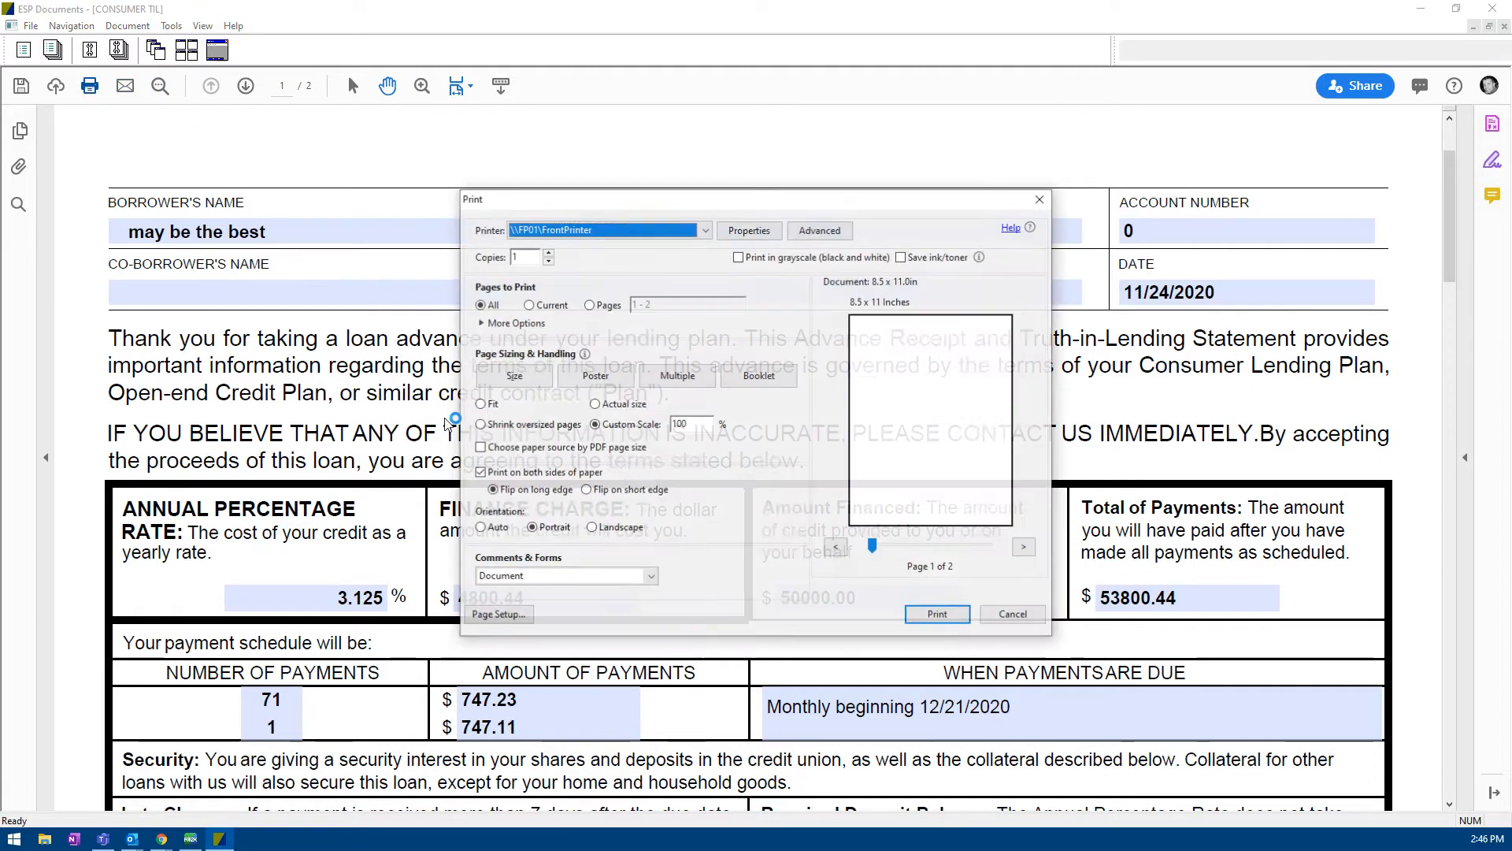
Step: Print the filled CONSUMER TIL form using the Print to DocuSign printer
{"action": "left_click", "coordinate": [705, 230]}
{"action": "left_click_drag", "start_coordinate": [794, 268], "coordinate": [794, 358]}
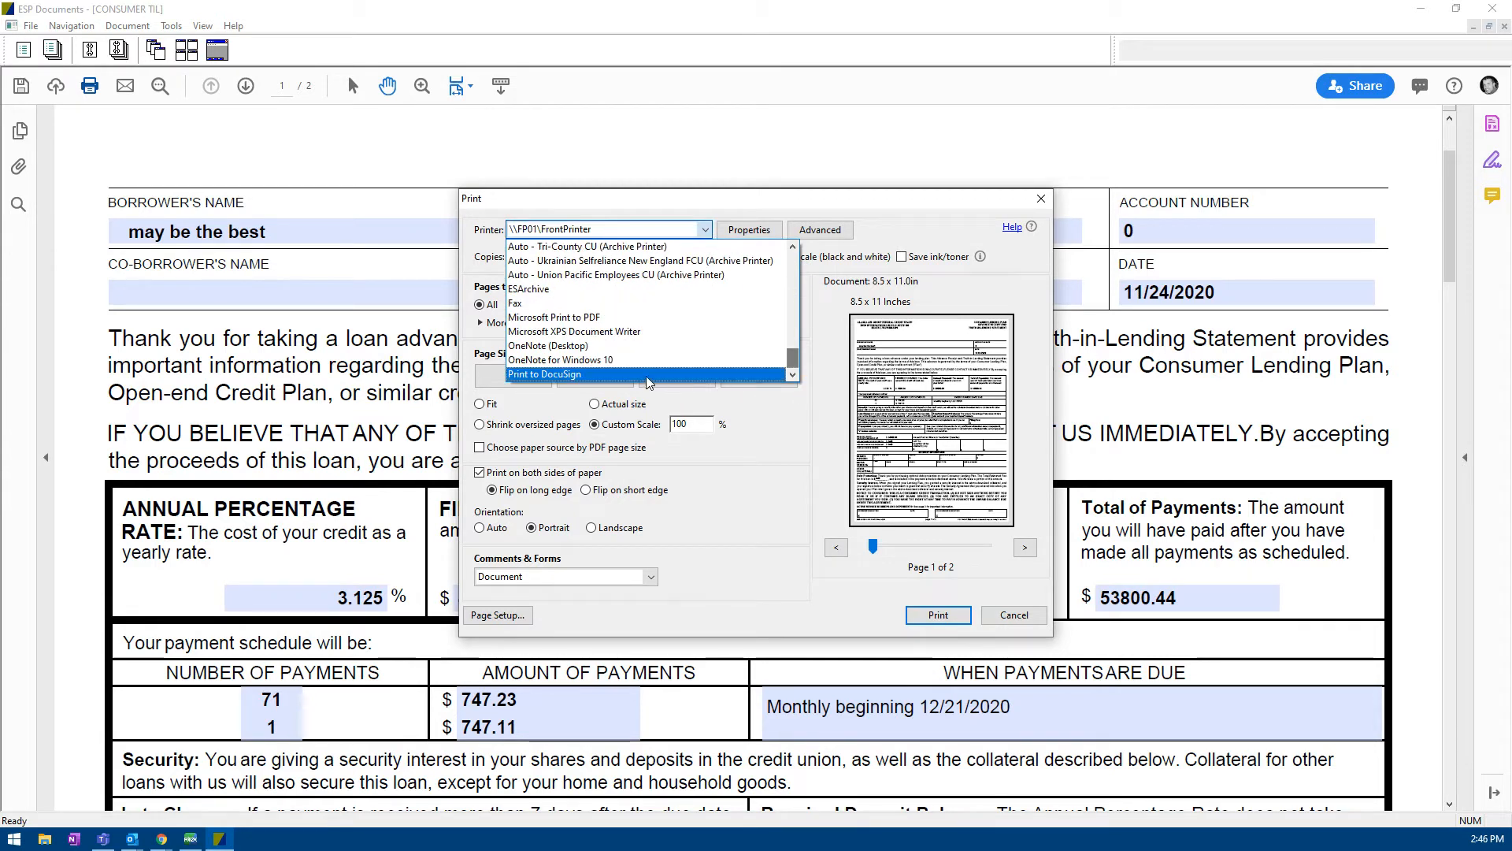
{"action": "left_click", "coordinate": [542, 375]}
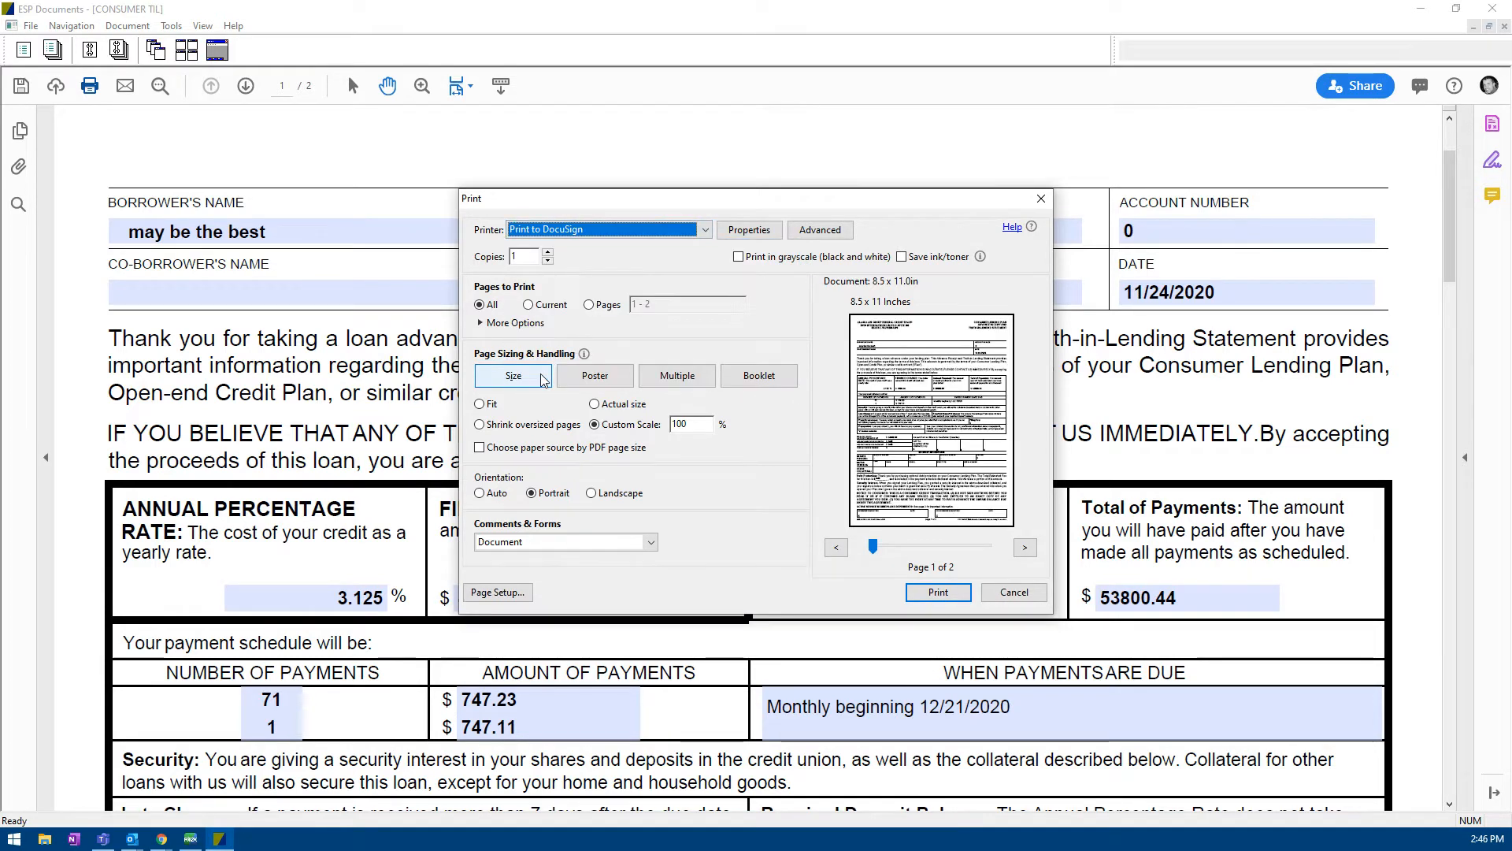
{"action": "left_click", "coordinate": [939, 594]}
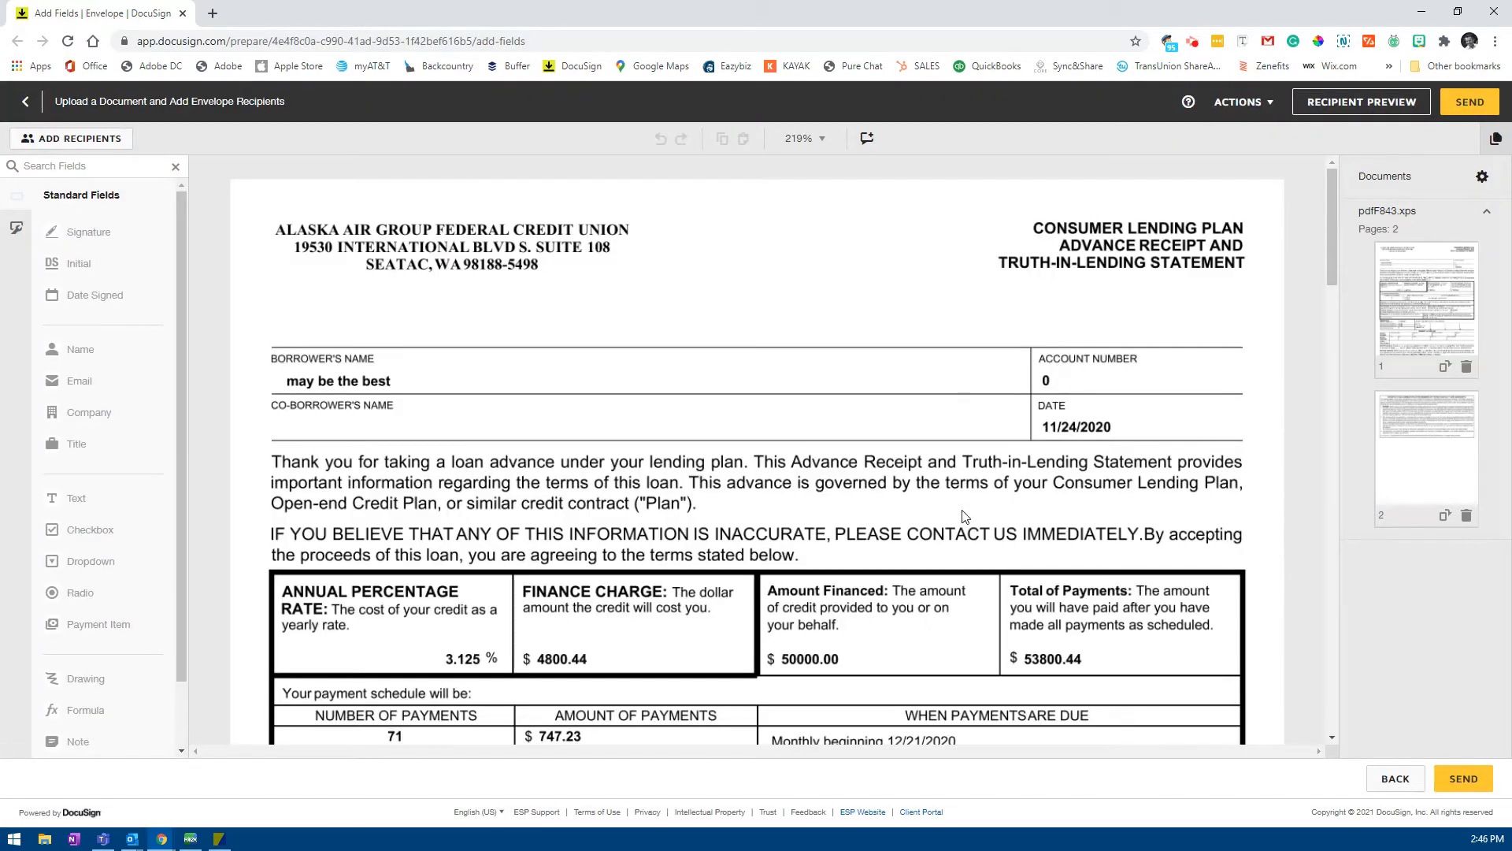
Step: Turn on a set signing order and enter the first recipient's name and e-mail
{"action": "scroll", "coordinate": [963, 516], "scroll_direction": "down", "scroll_amount": 20}
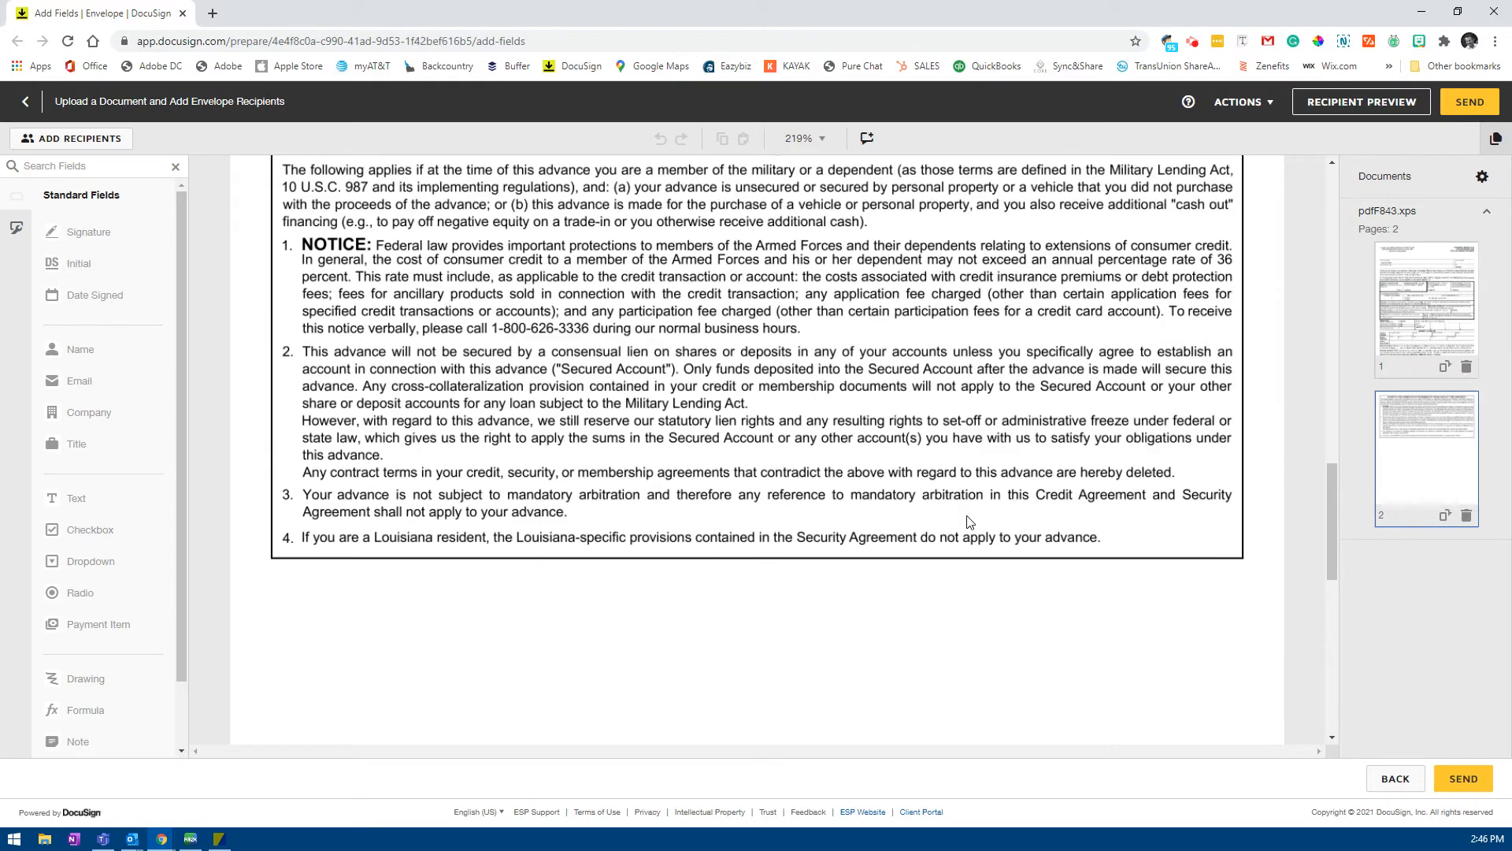
{"action": "scroll", "coordinate": [969, 521], "scroll_direction": "up", "scroll_amount": 10}
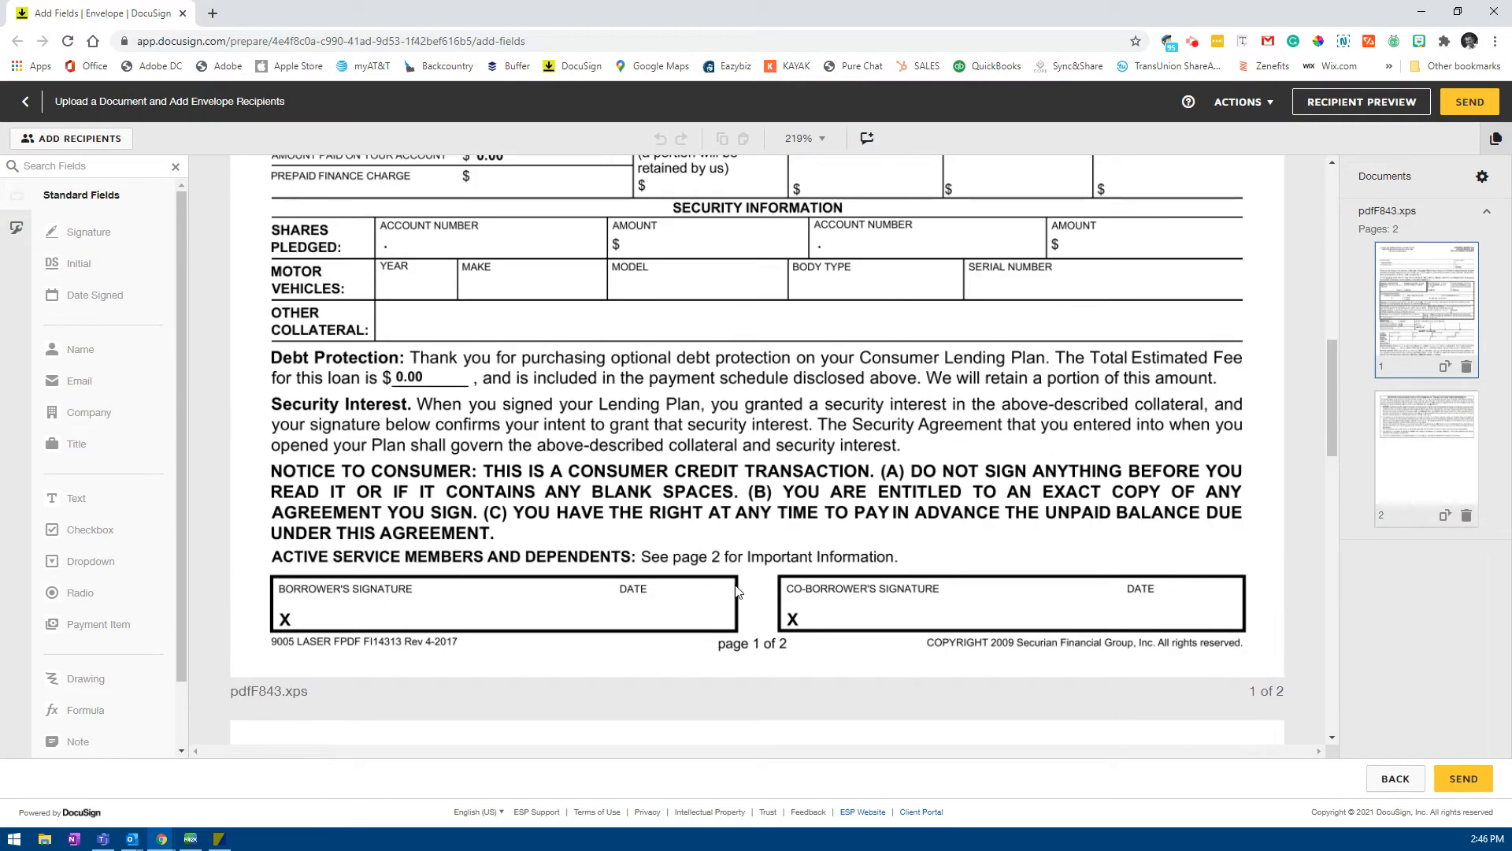
{"action": "left_click", "coordinate": [91, 140]}
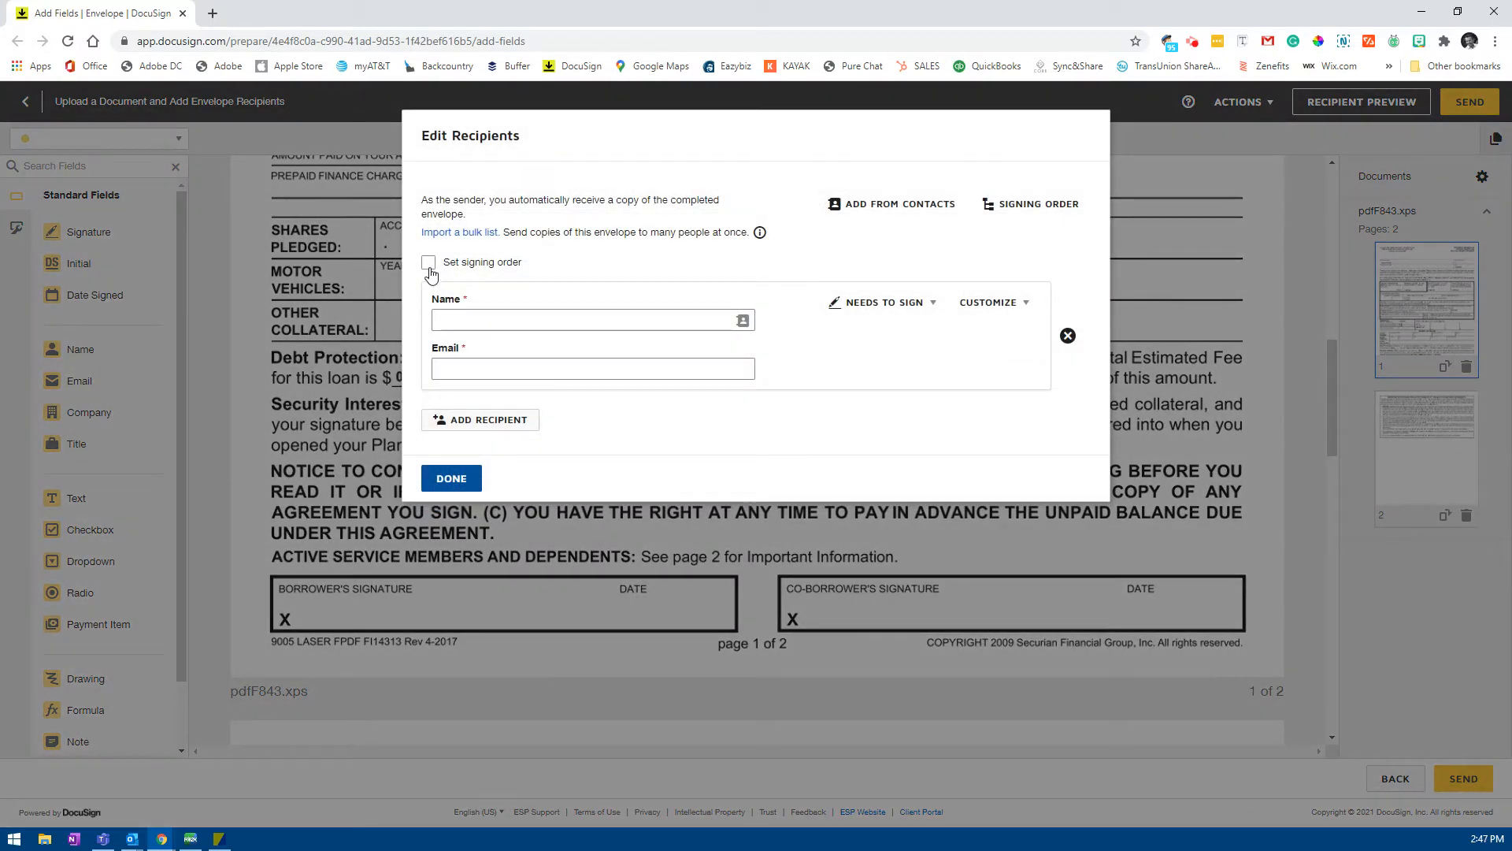
{"action": "left_click", "coordinate": [428, 263]}
{"action": "left_click", "coordinate": [534, 321]}
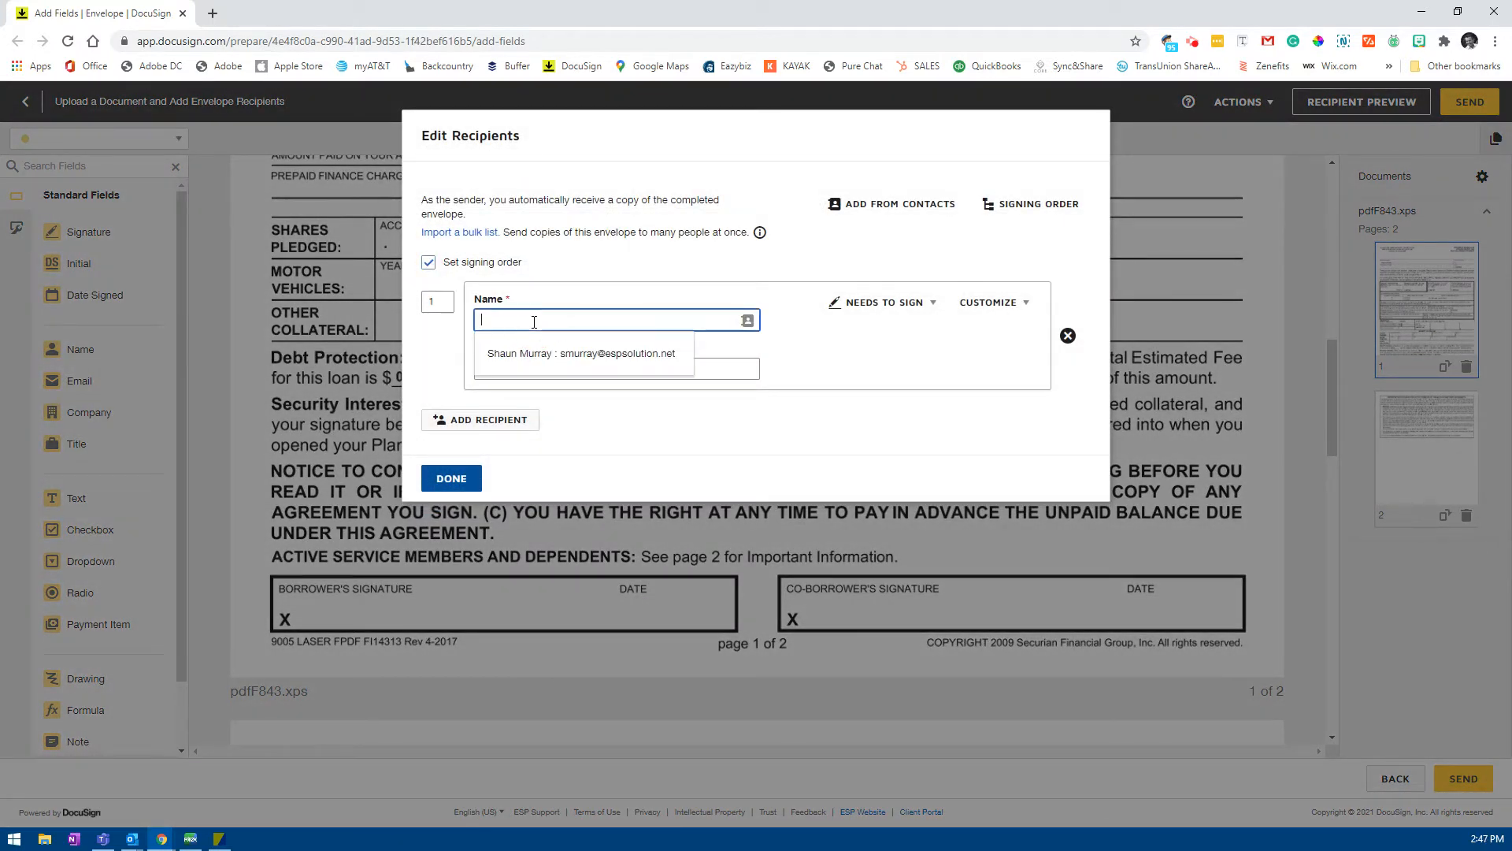
{"action": "type", "text": "sal"}
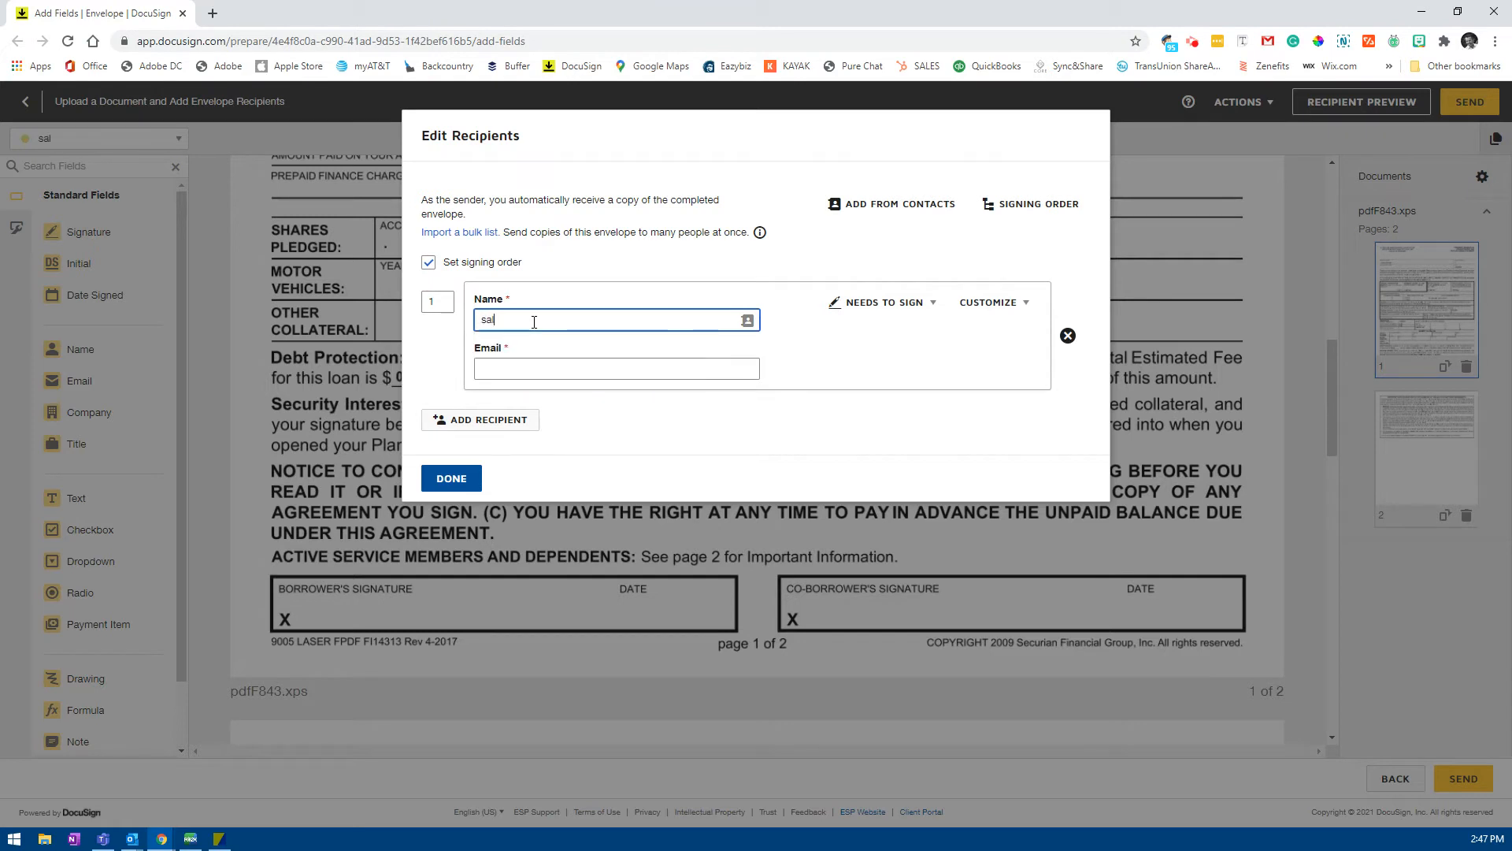
{"action": "type", "text": "es"}
{"action": "key", "text": "BackSpace"}
{"action": "key", "text": "BackSpace"}
{"action": "key", "text": "BackSpace"}
{"action": "key", "text": "BackSpace"}
{"action": "key", "text": "BackSpace"}
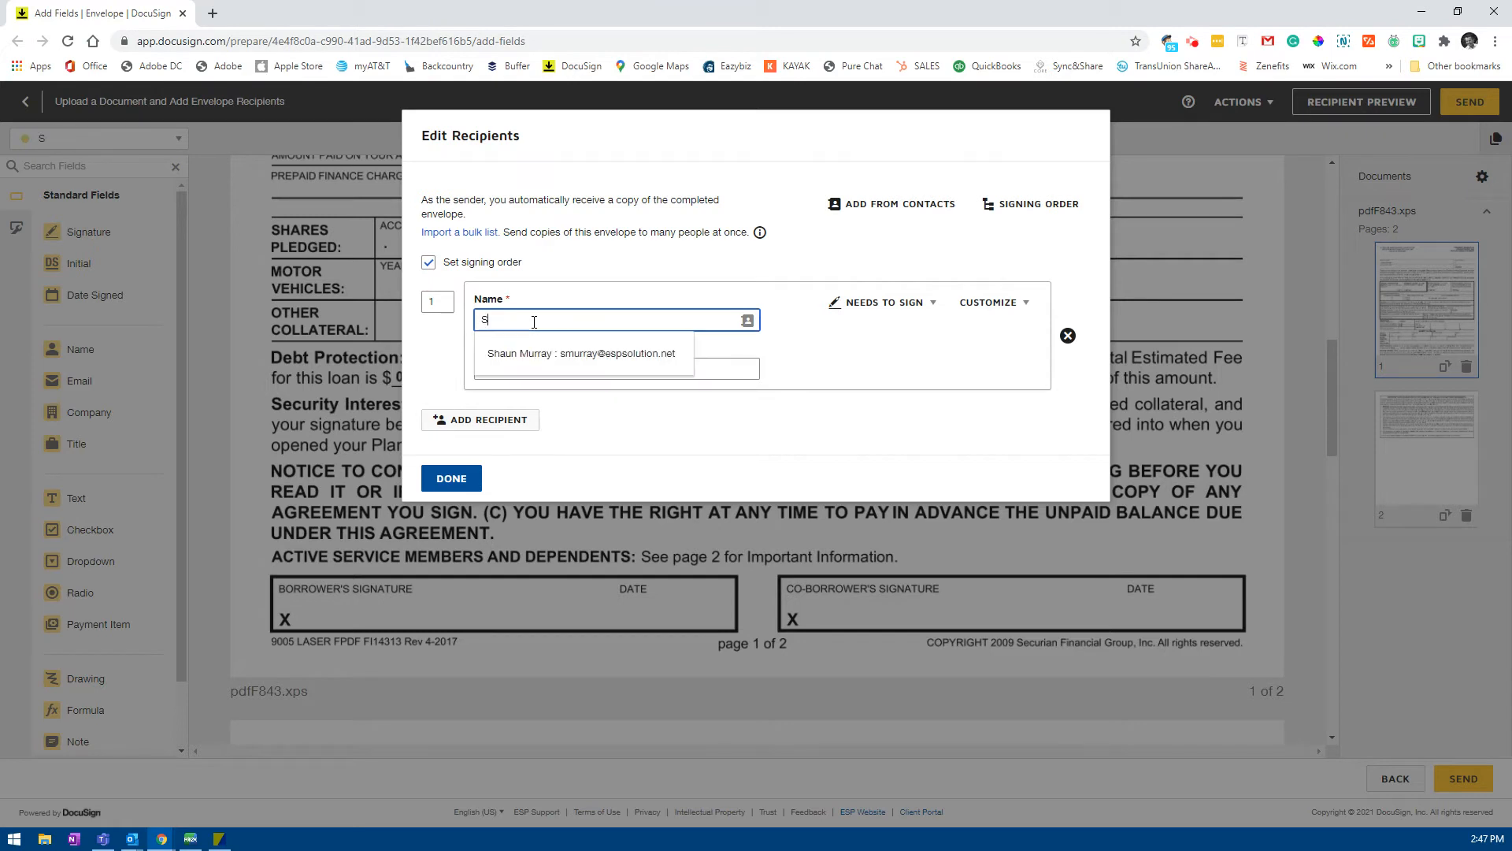
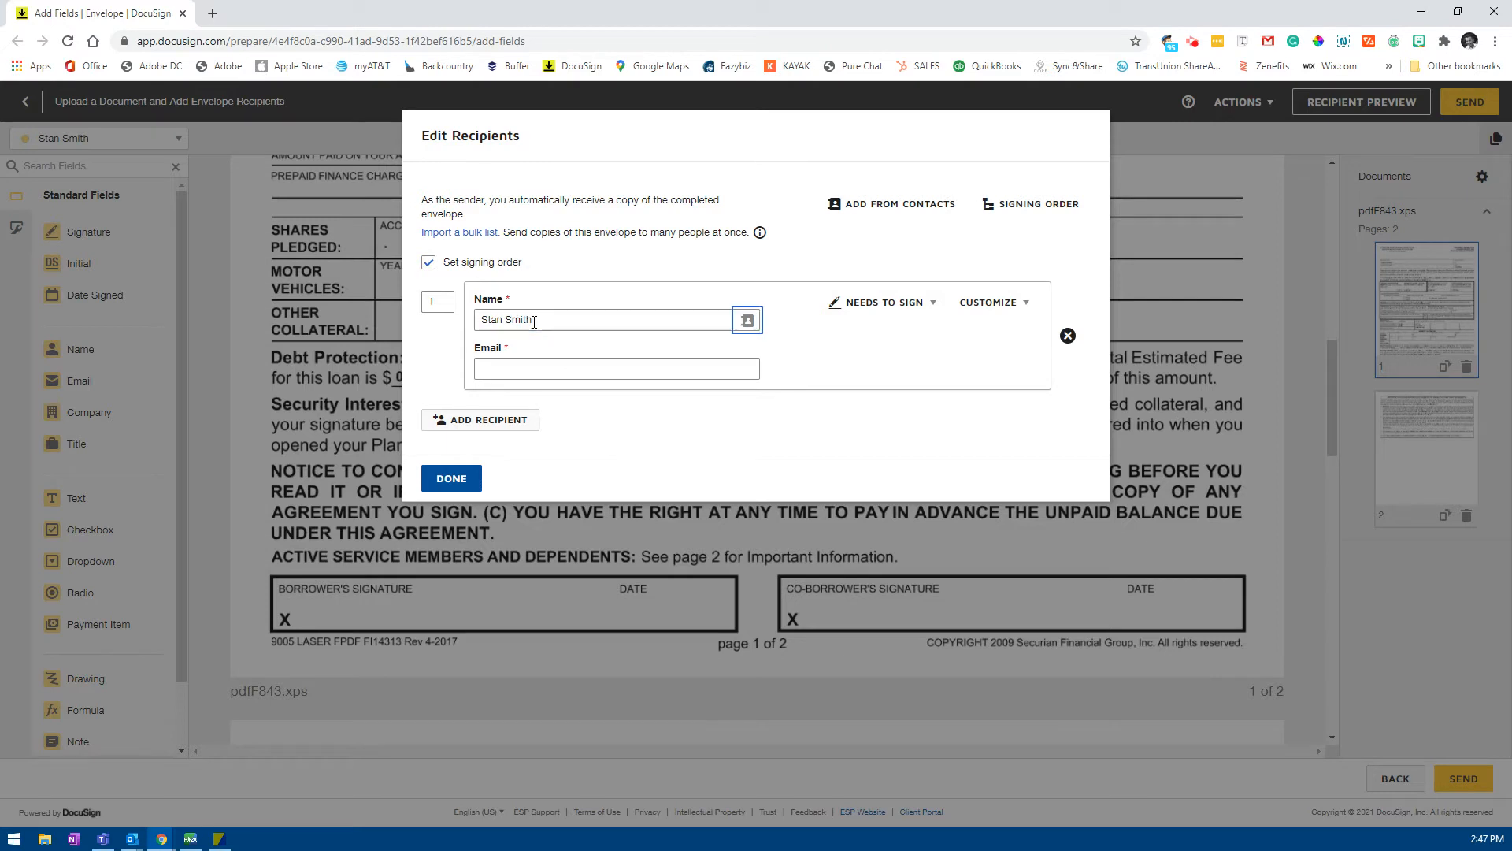
{"action": "key", "text": "Tab"}
{"action": "type", "text": "sales"}
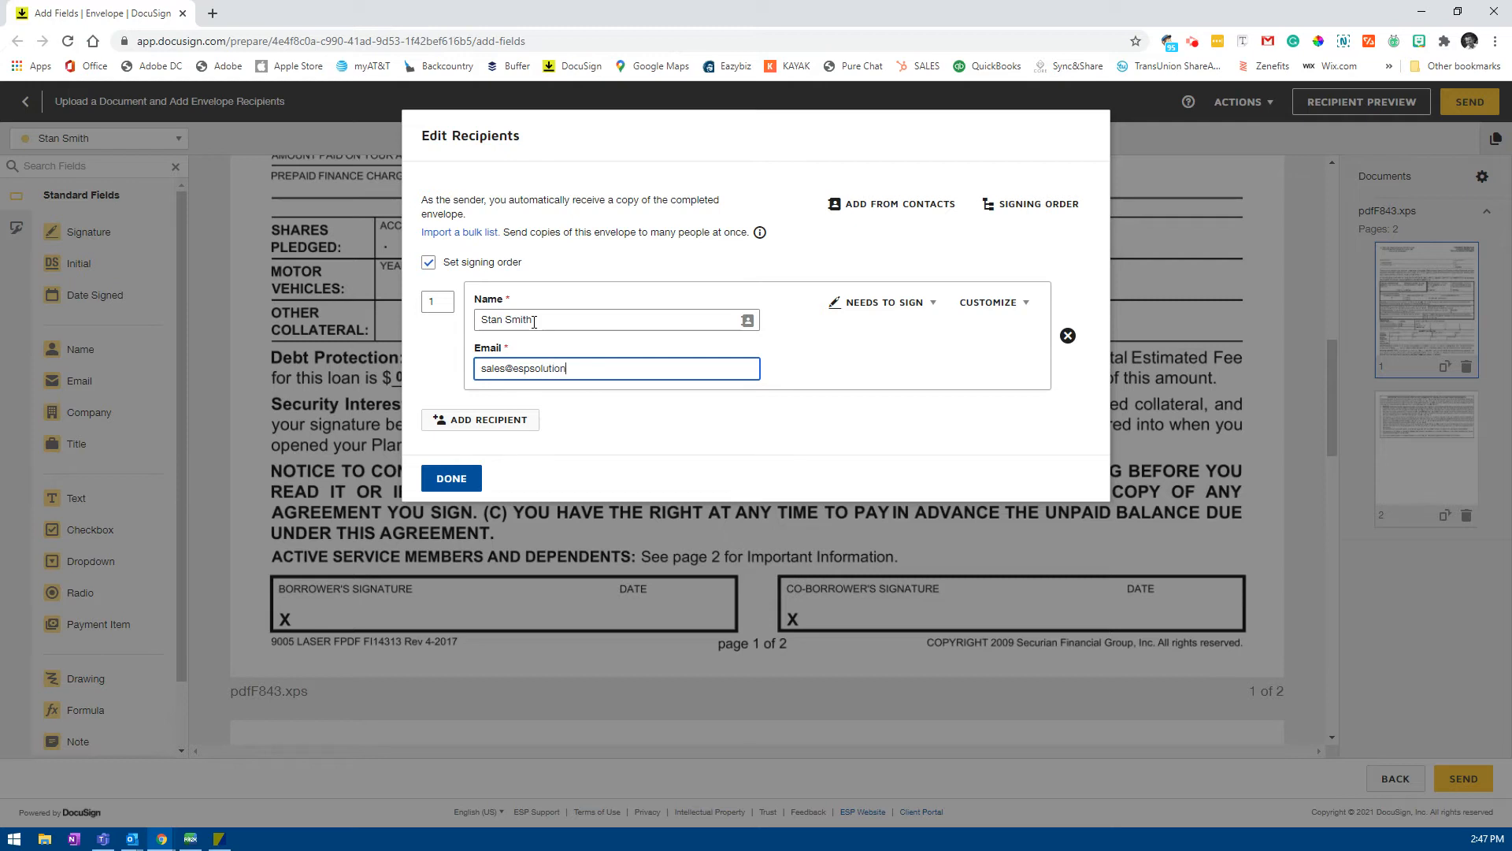
Step: Add a second recipient, filling their details from the suggested contact
{"action": "left_click", "coordinate": [481, 419]}
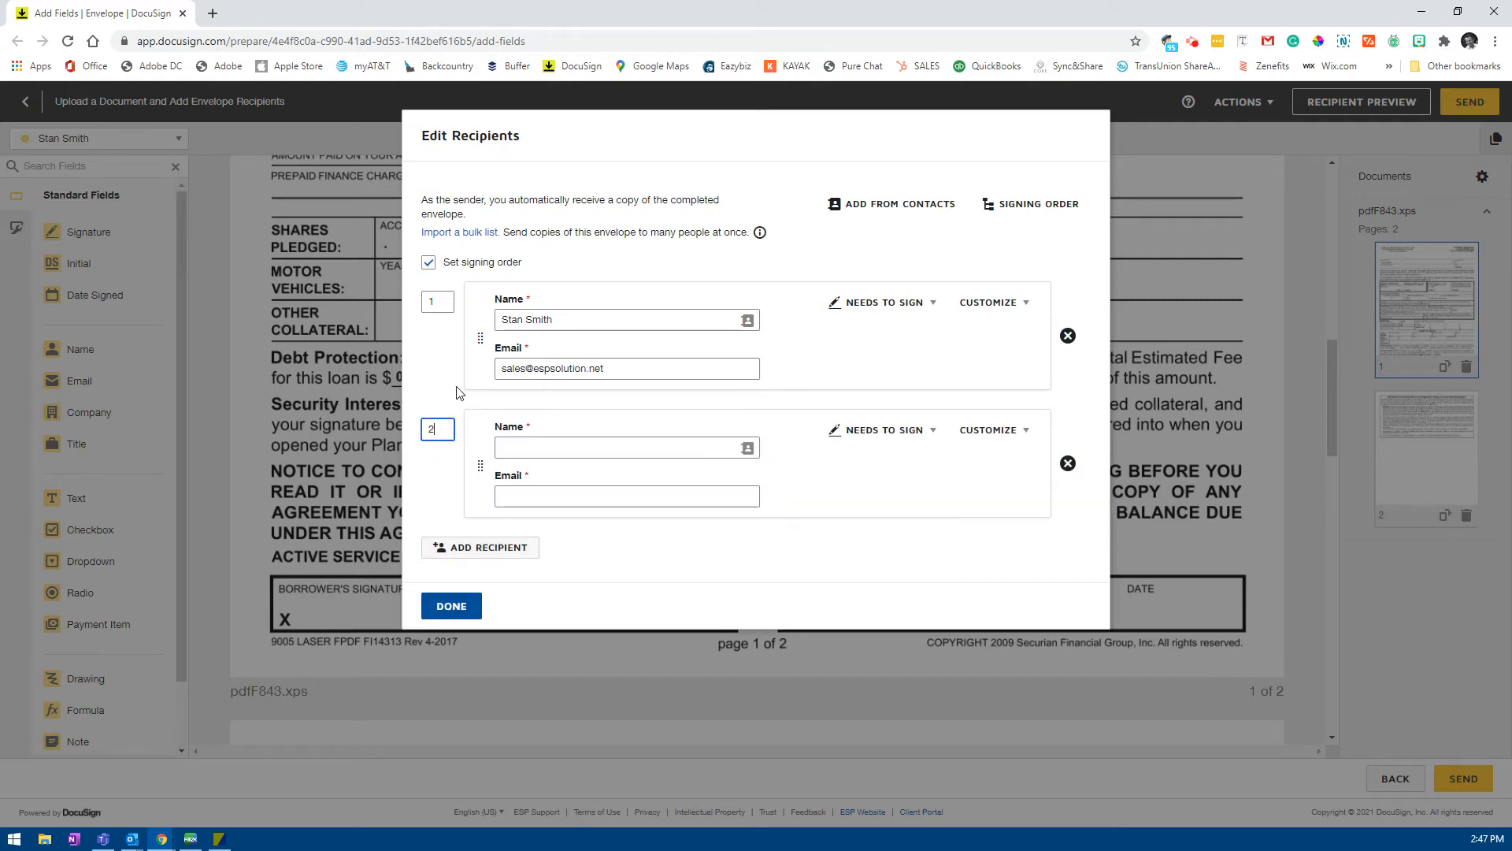
{"action": "left_click", "coordinate": [559, 446]}
{"action": "type", "text": "smu"}
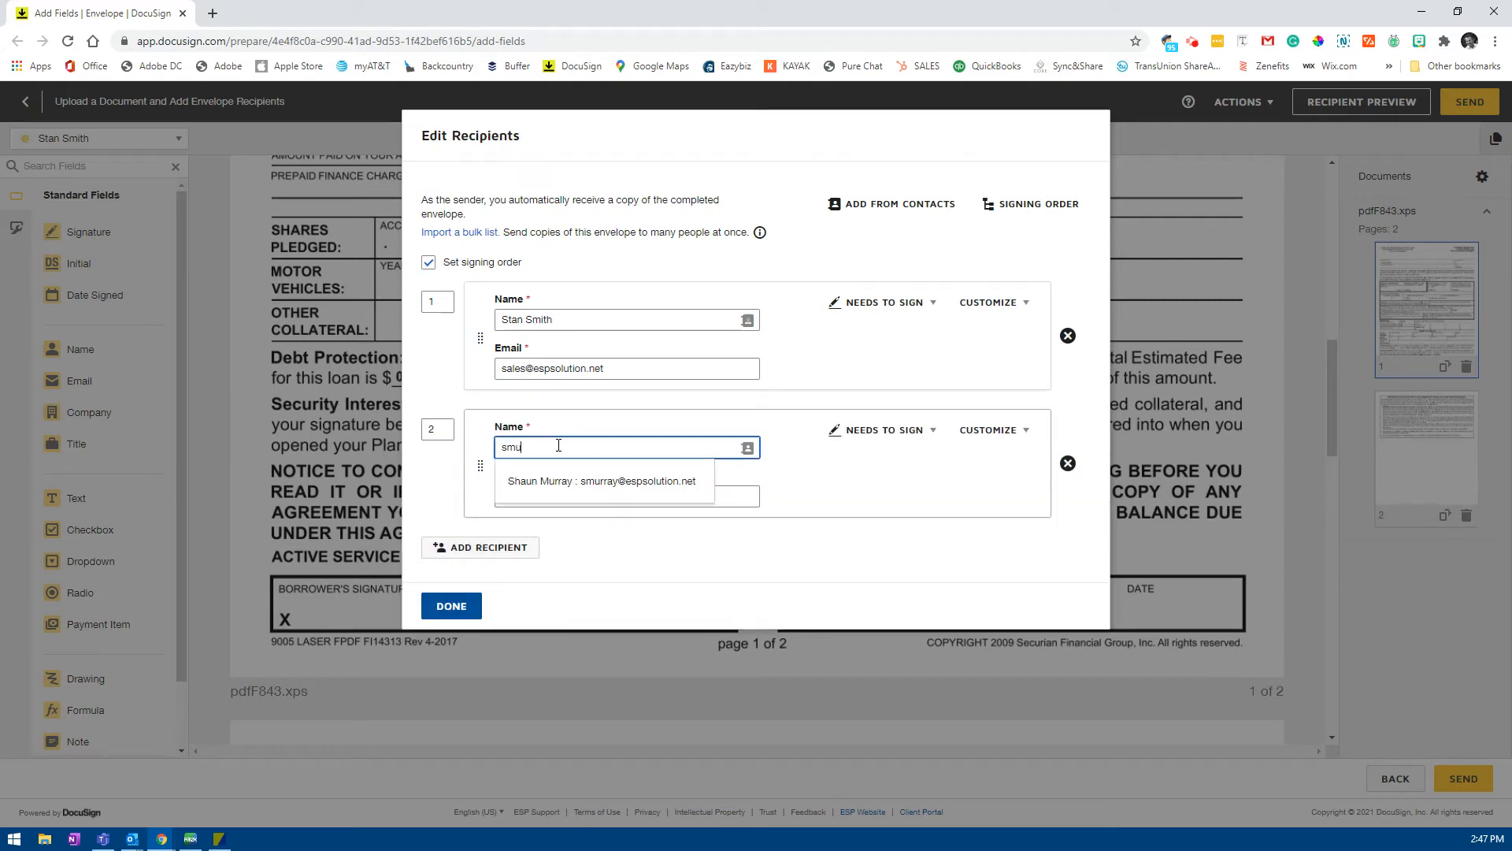
{"action": "type", "text": "rr"}
{"action": "key", "text": "BackSpace"}
{"action": "key", "text": "BackSpace"}
{"action": "key", "text": "BackSpace"}
{"action": "key", "text": "BackSpace"}
{"action": "key", "text": "BackSpace"}
{"action": "key", "text": "BackSpace"}
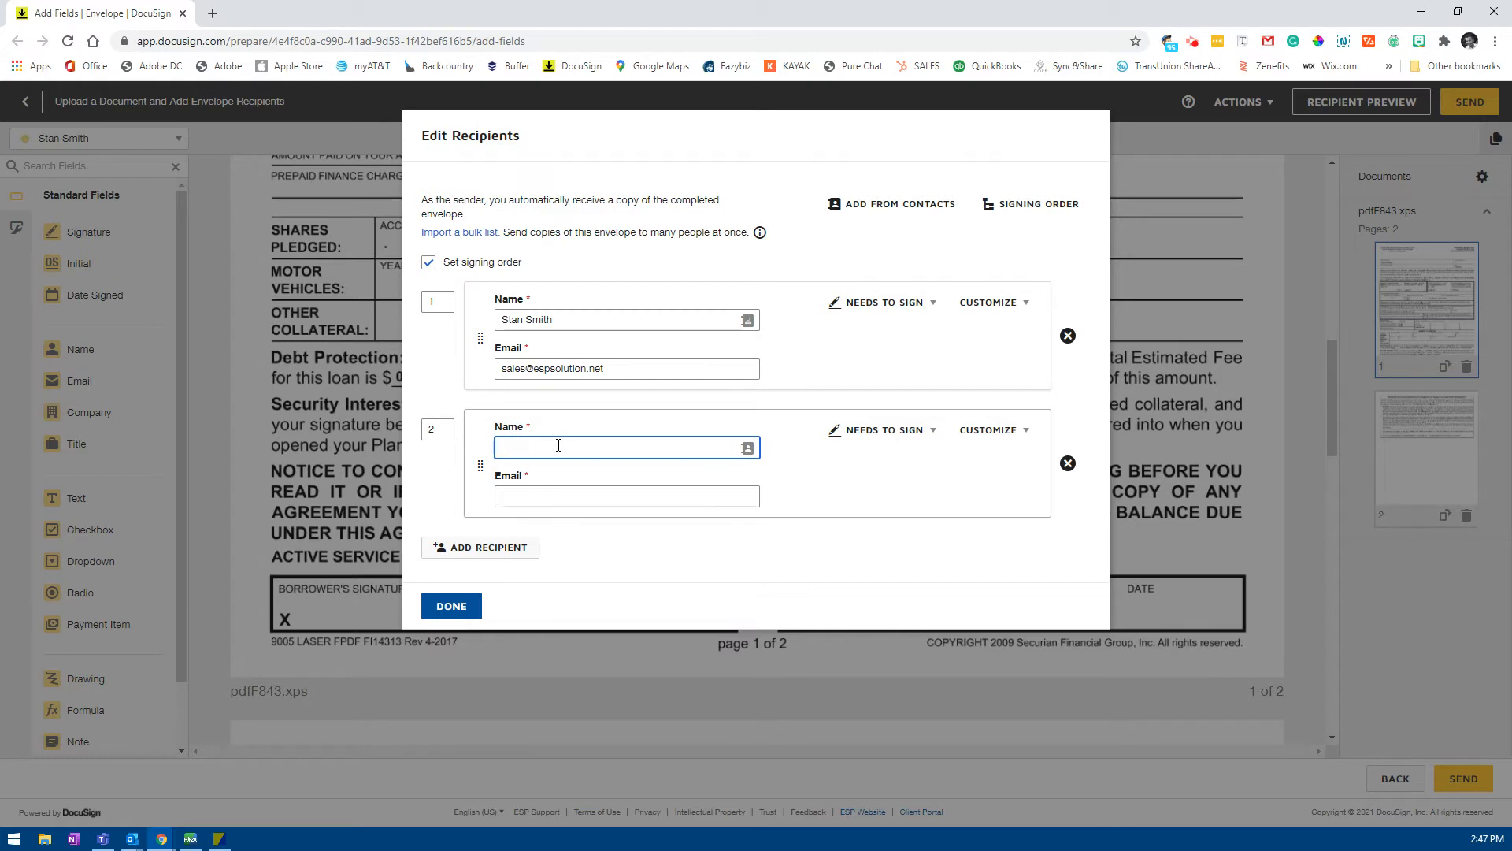
{"action": "type", "text": "@me"}
{"action": "key", "text": "Tab"}
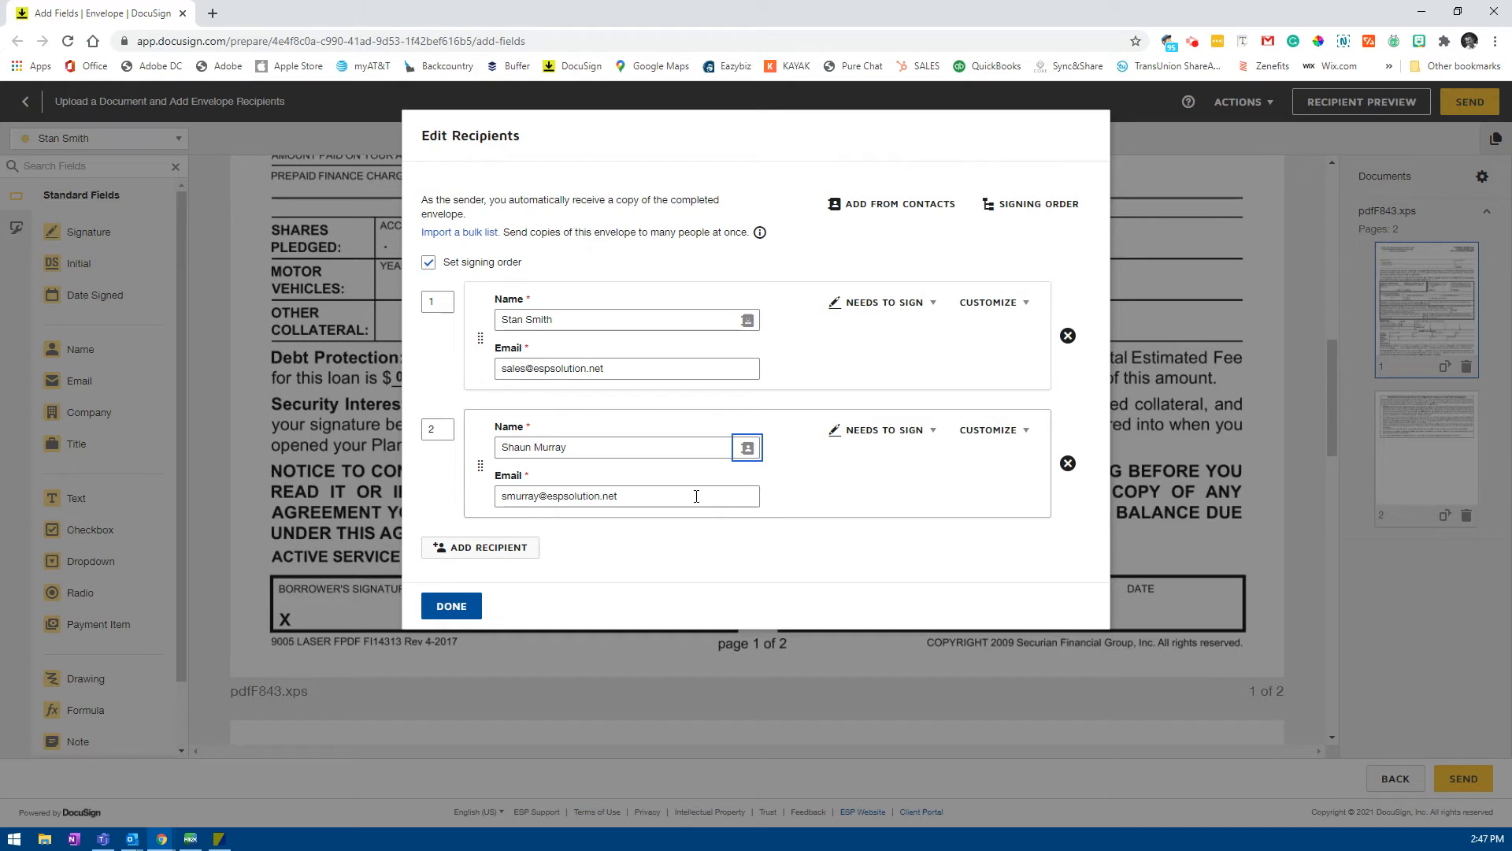
Step: Add a third recipient's name and e-mail, set them to Receives a Copy, and confirm
{"action": "left_click", "coordinate": [515, 549]}
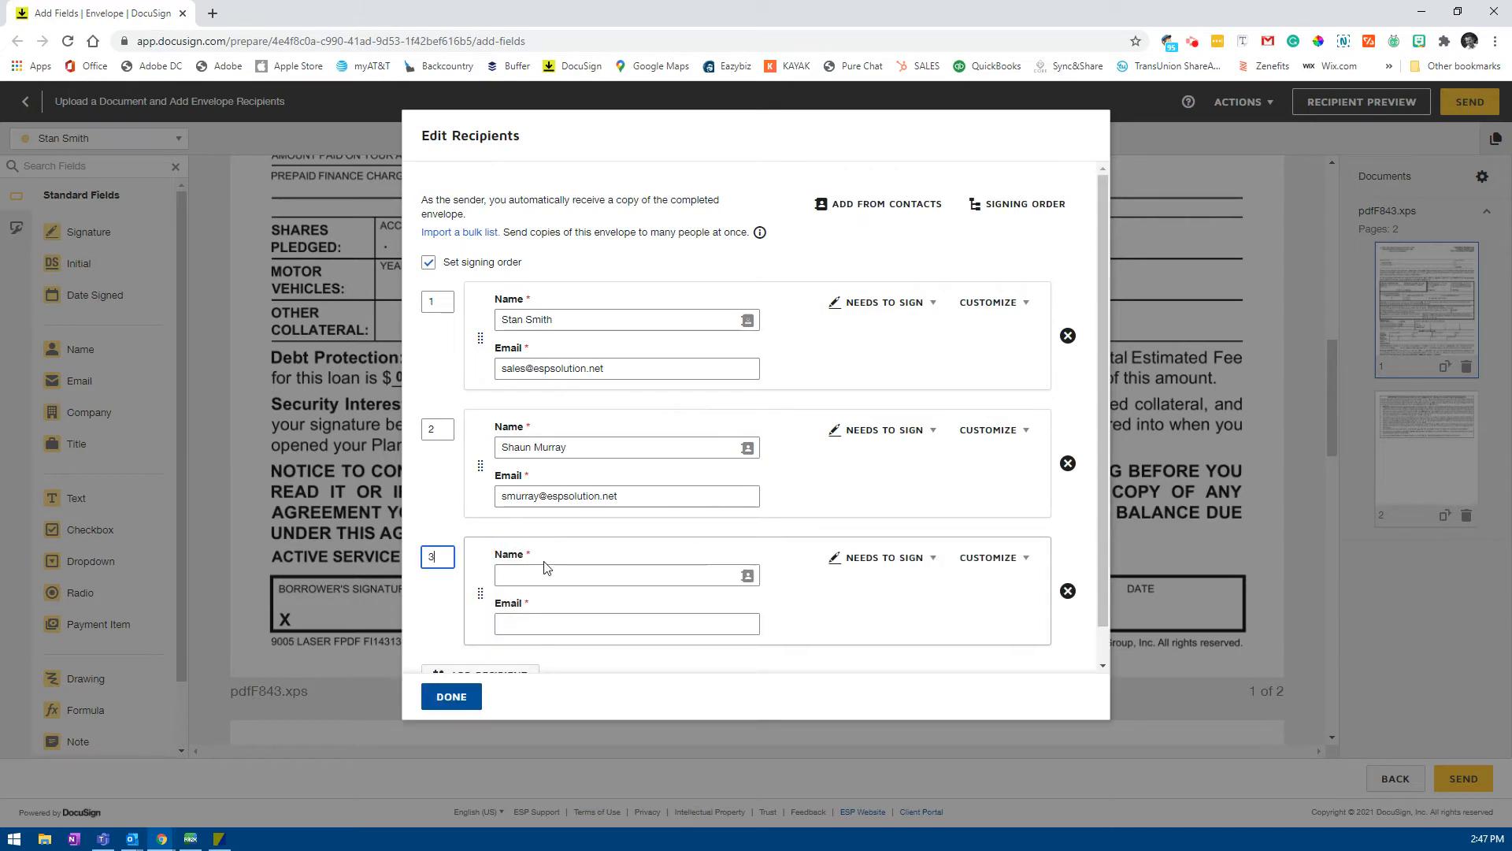
{"action": "left_click", "coordinate": [535, 577]}
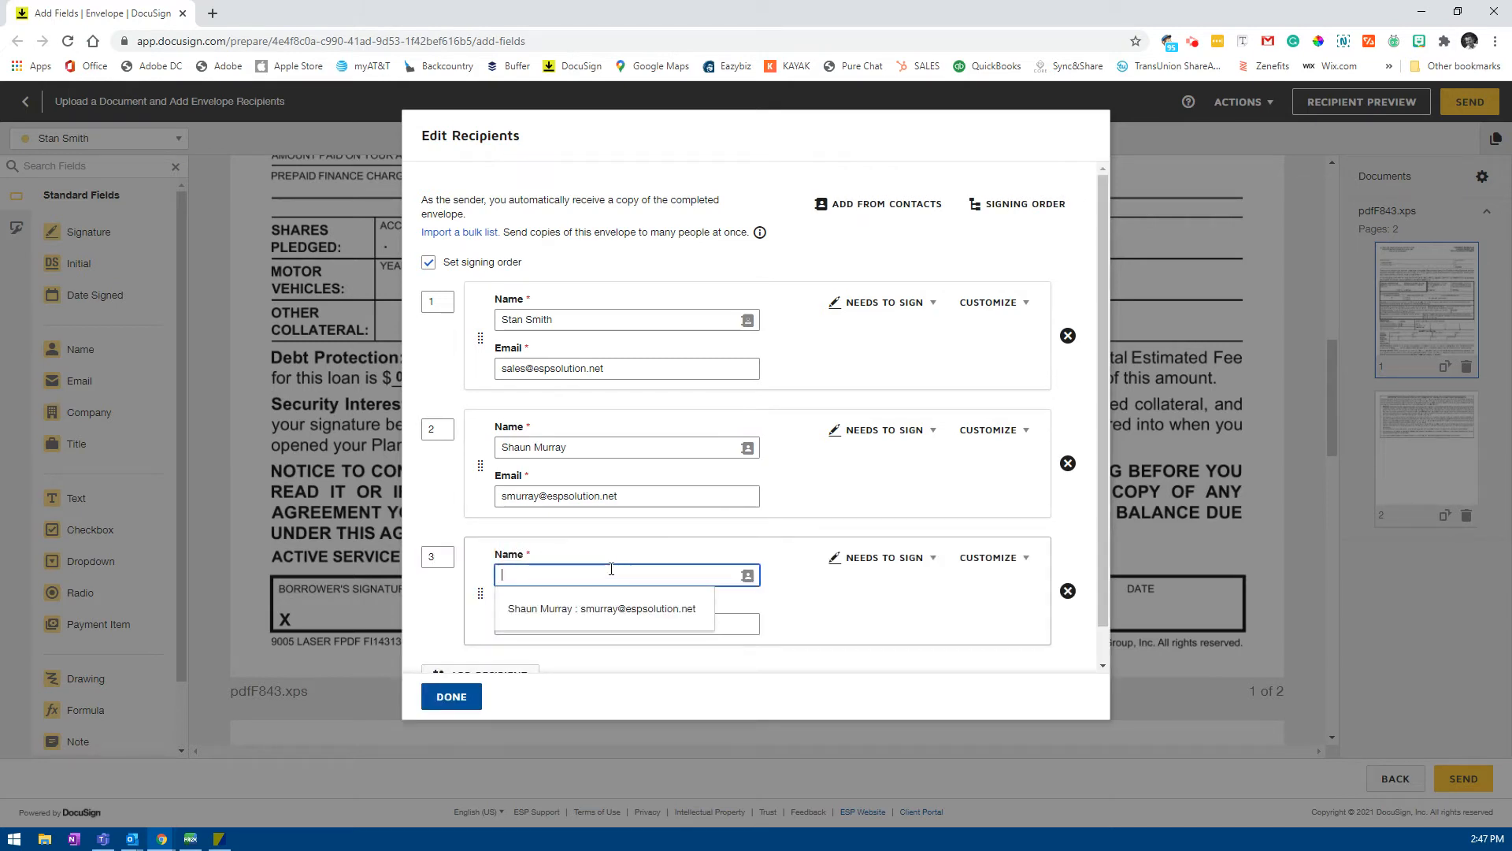
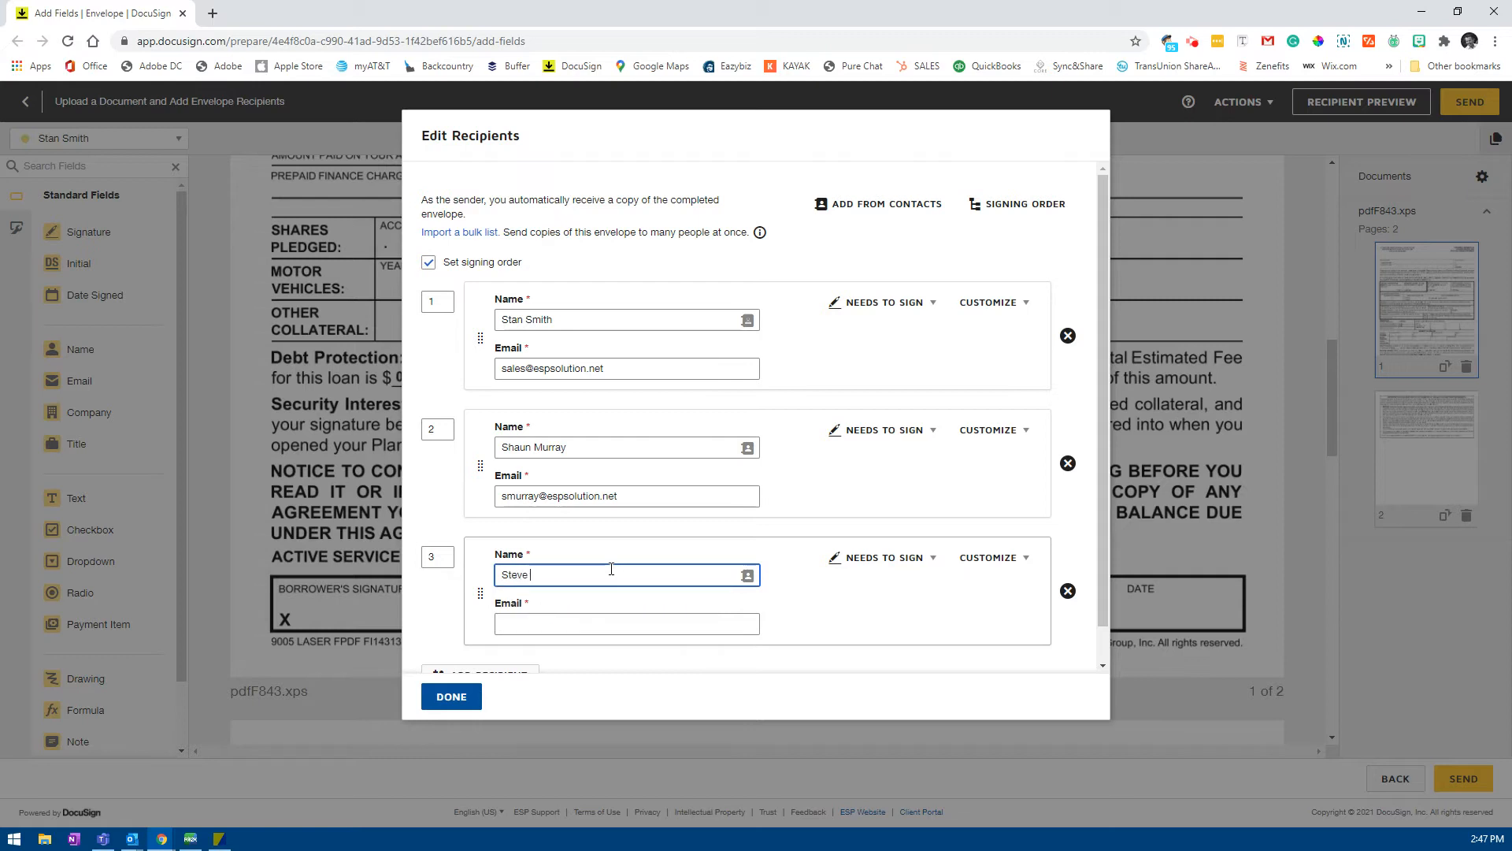
{"action": "left_click", "coordinate": [594, 618]}
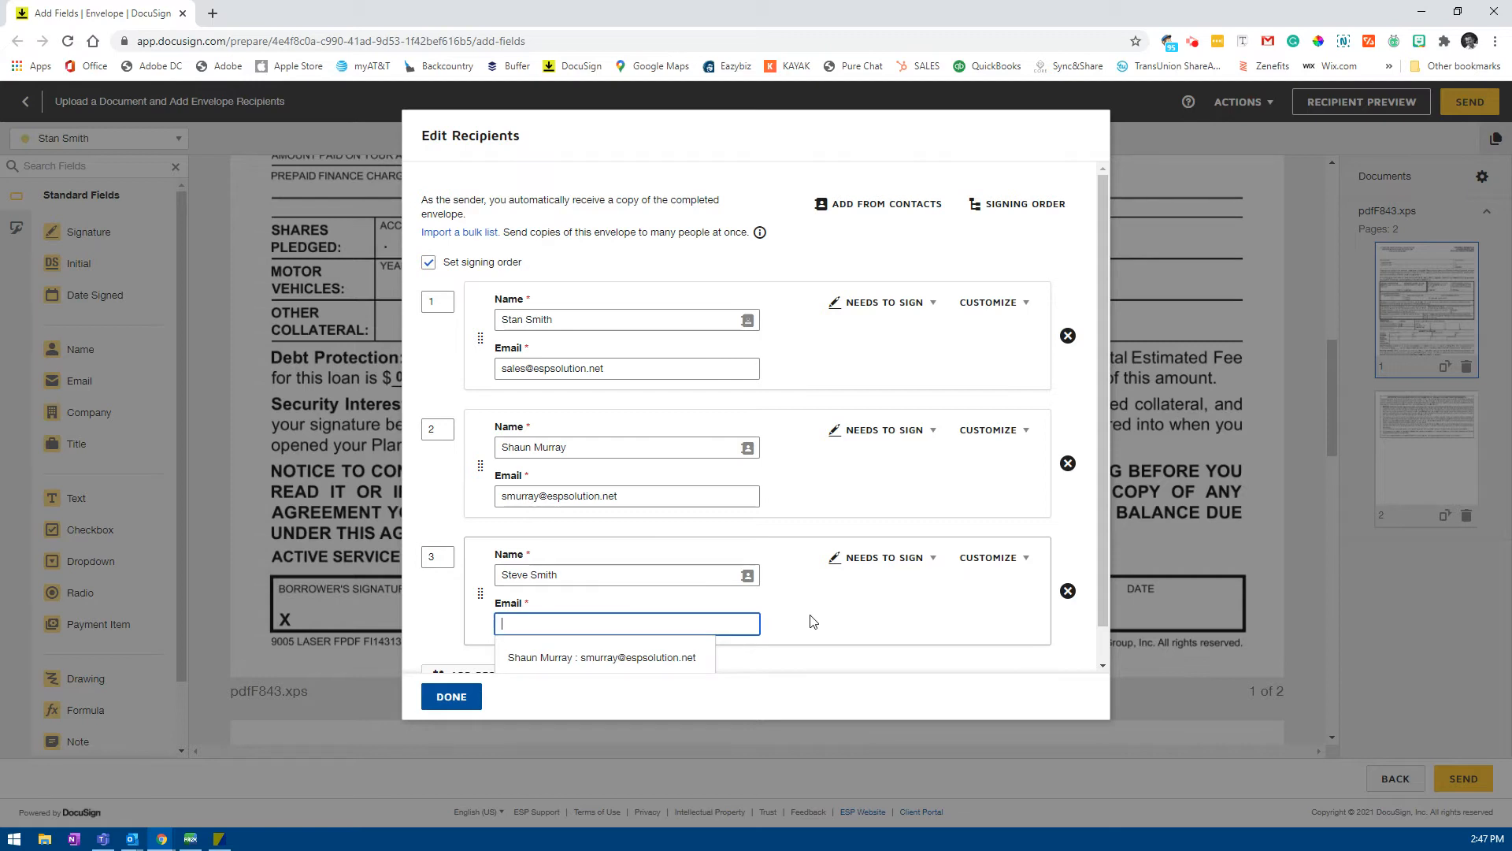
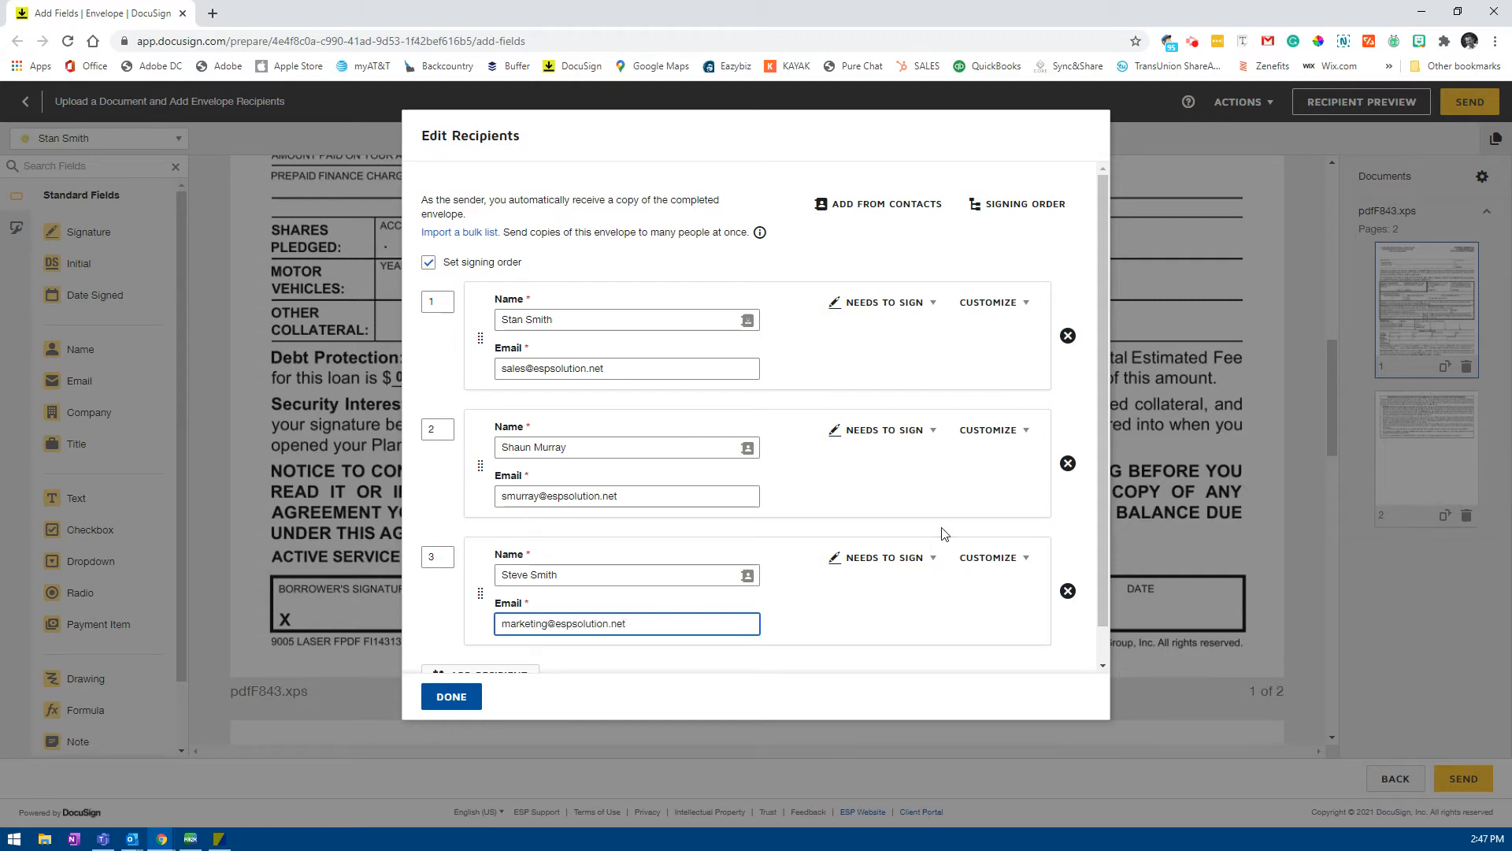
{"action": "left_click", "coordinate": [910, 567]}
{"action": "left_click", "coordinate": [898, 660]}
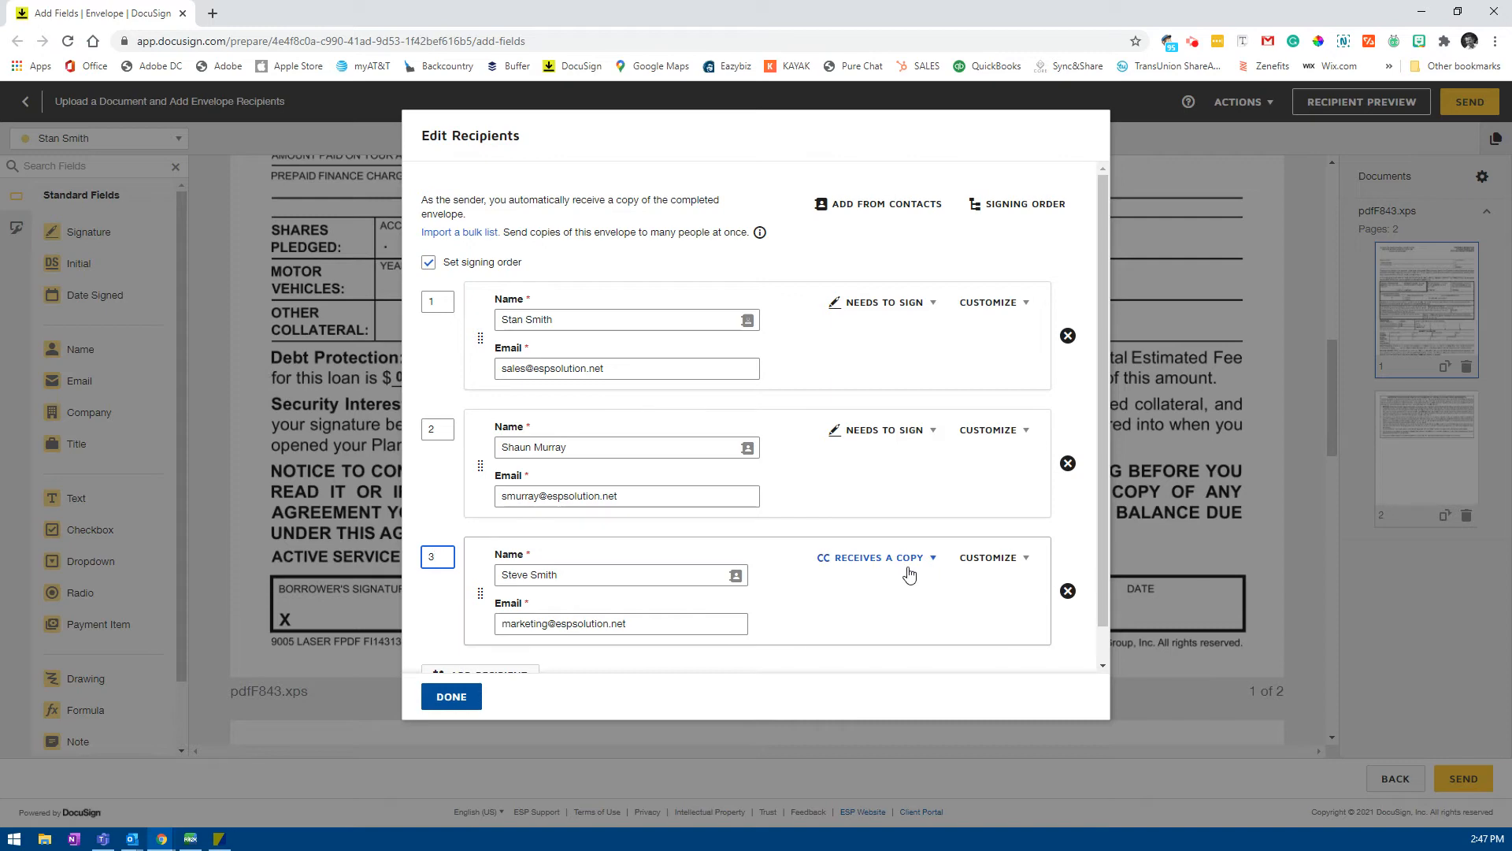
{"action": "left_click", "coordinate": [450, 696]}
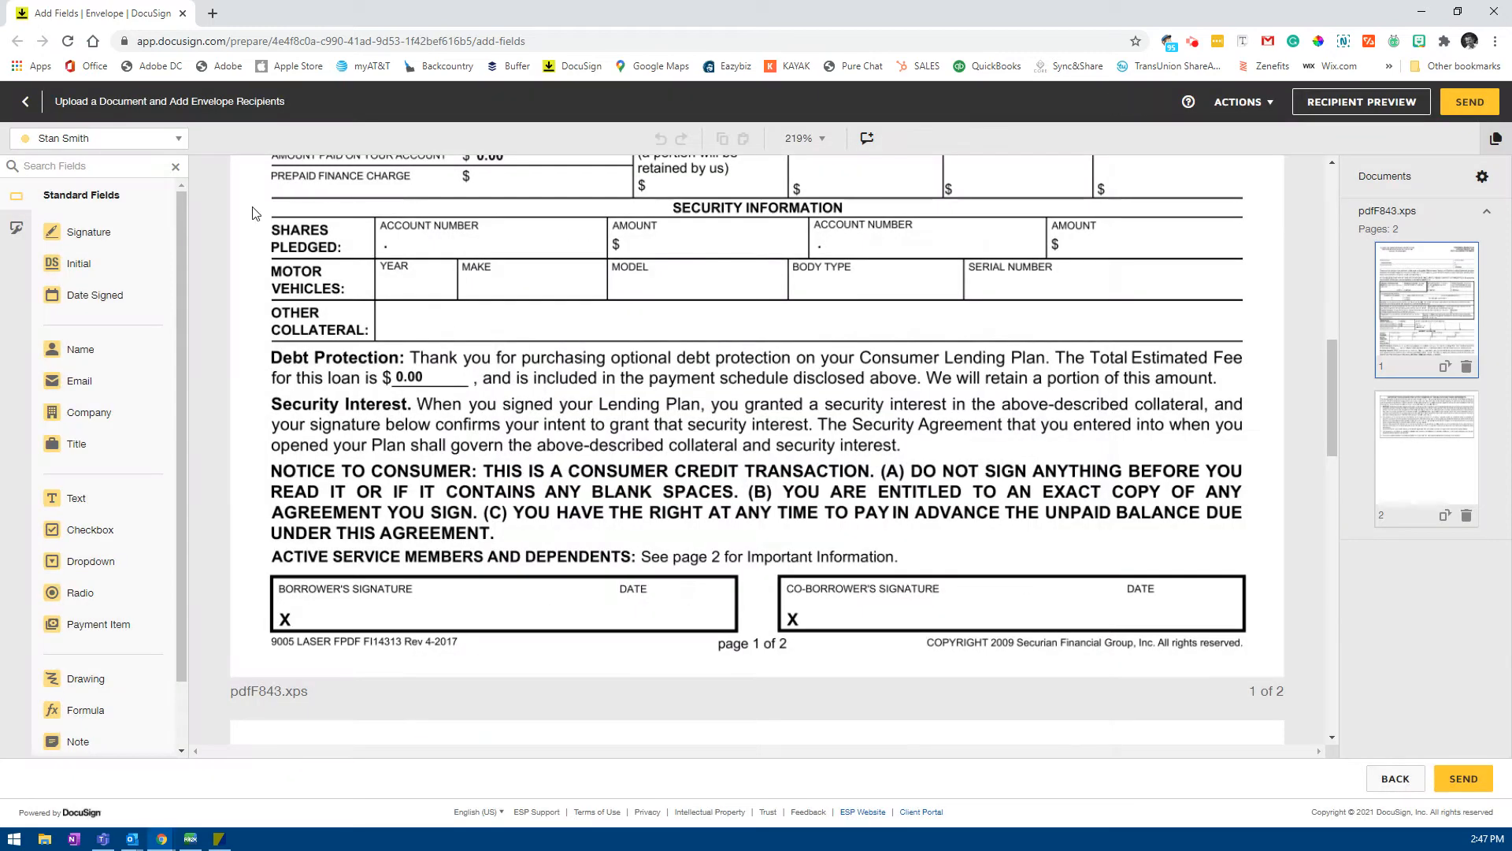
Step: Place Signature and Date Signed fields in the borrower box for the first signer
{"action": "left_click", "coordinate": [173, 141]}
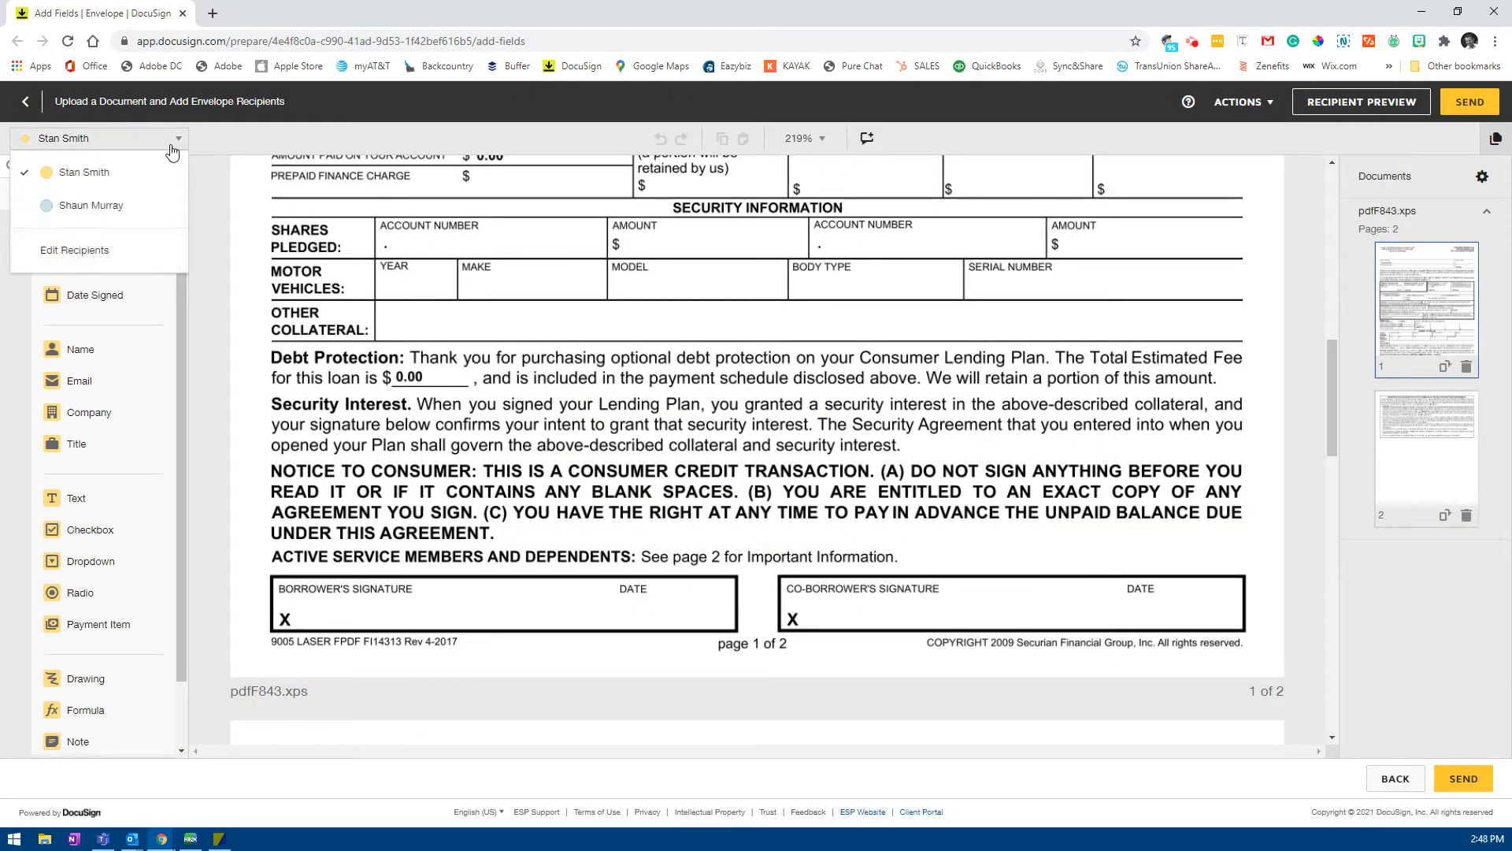
{"action": "left_click", "coordinate": [110, 175]}
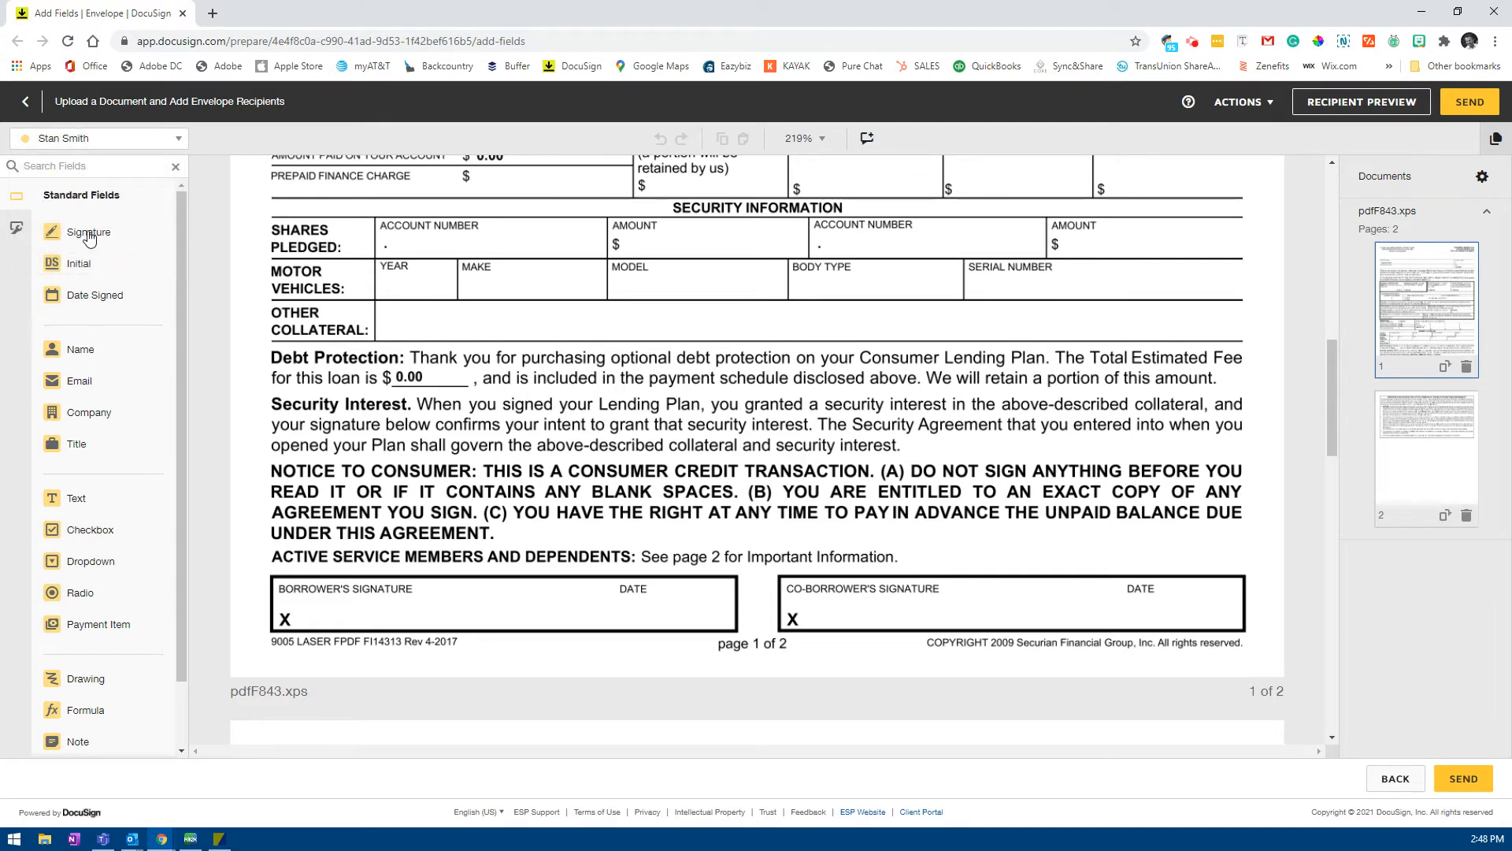
{"action": "mouse_move", "coordinate": [88, 232]}
{"action": "left_mouse_down"}
{"action": "mouse_move", "coordinate": [276, 484]}
{"action": "mouse_move", "coordinate": [276, 544]}
{"action": "mouse_move", "coordinate": [298, 570]}
{"action": "left_mouse_up"}
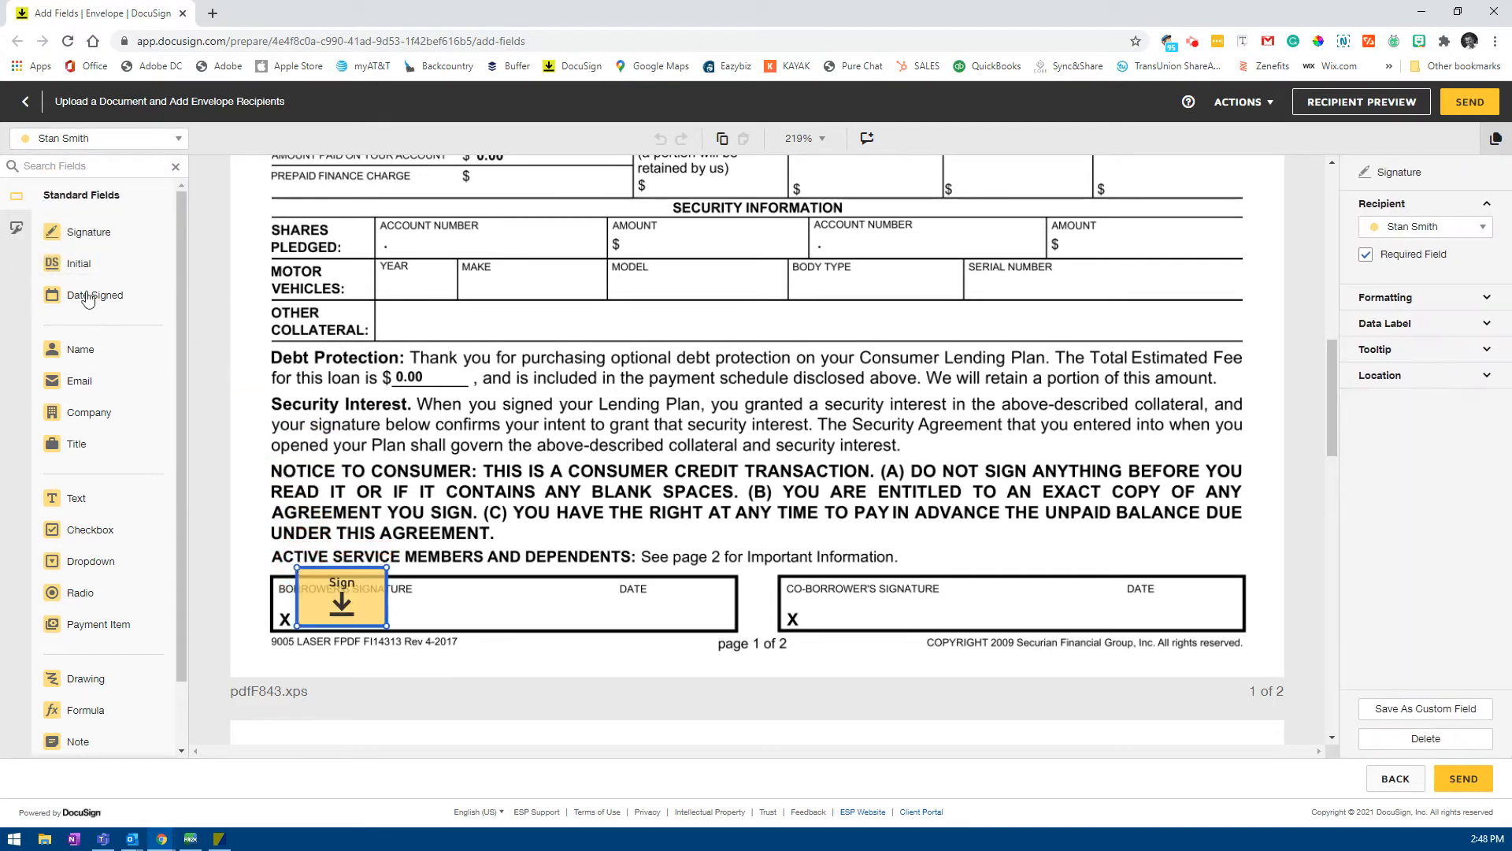
{"action": "left_click_drag", "start_coordinate": [94, 295], "coordinate": [630, 599]}
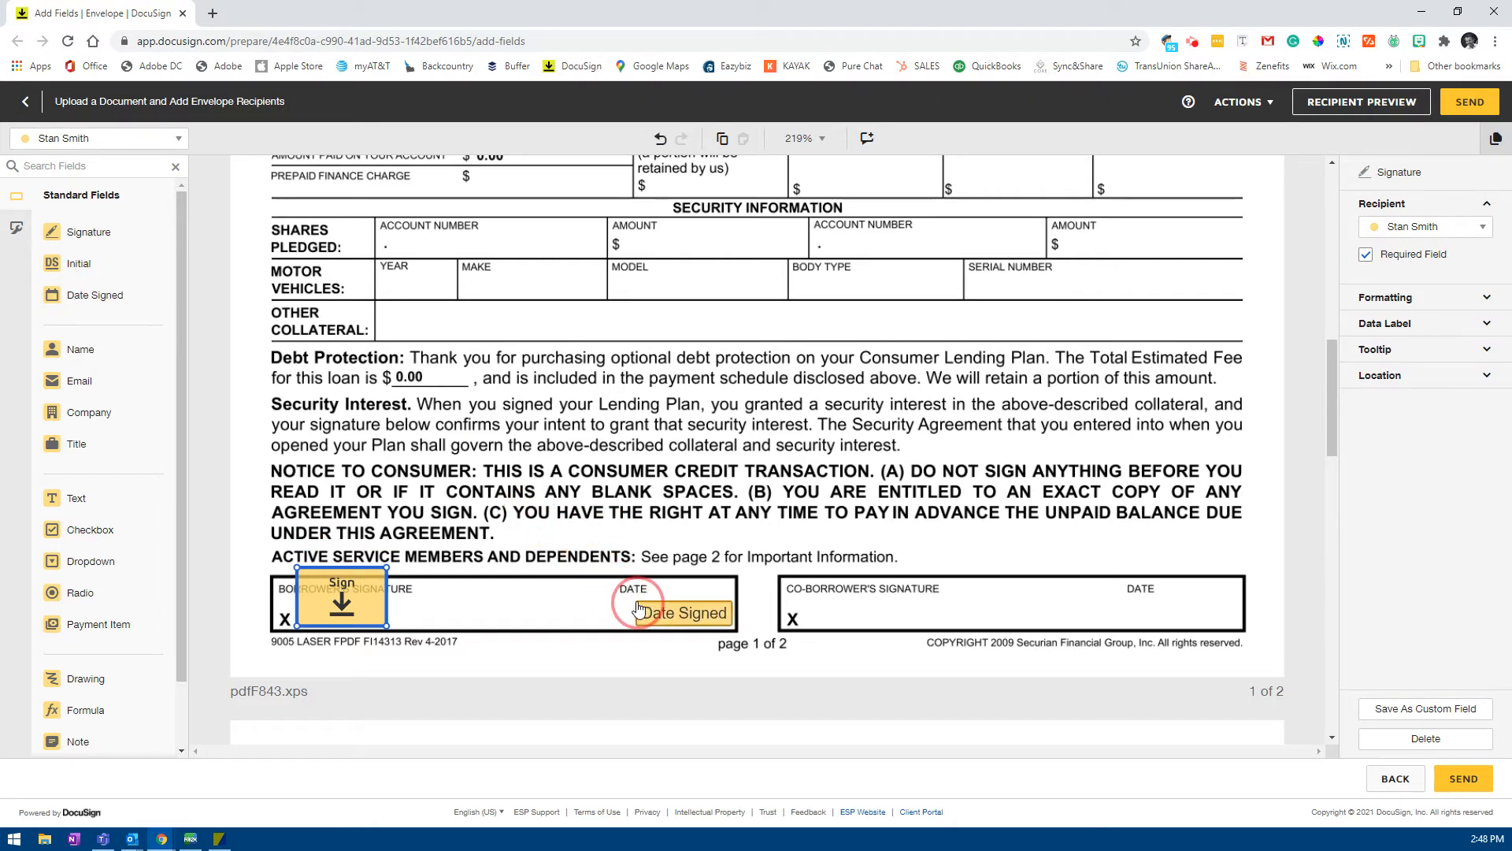
Step: Place Signature and Date Signed fields in the co-borrower box for the second signer
{"action": "left_click", "coordinate": [93, 139]}
{"action": "left_click", "coordinate": [91, 204]}
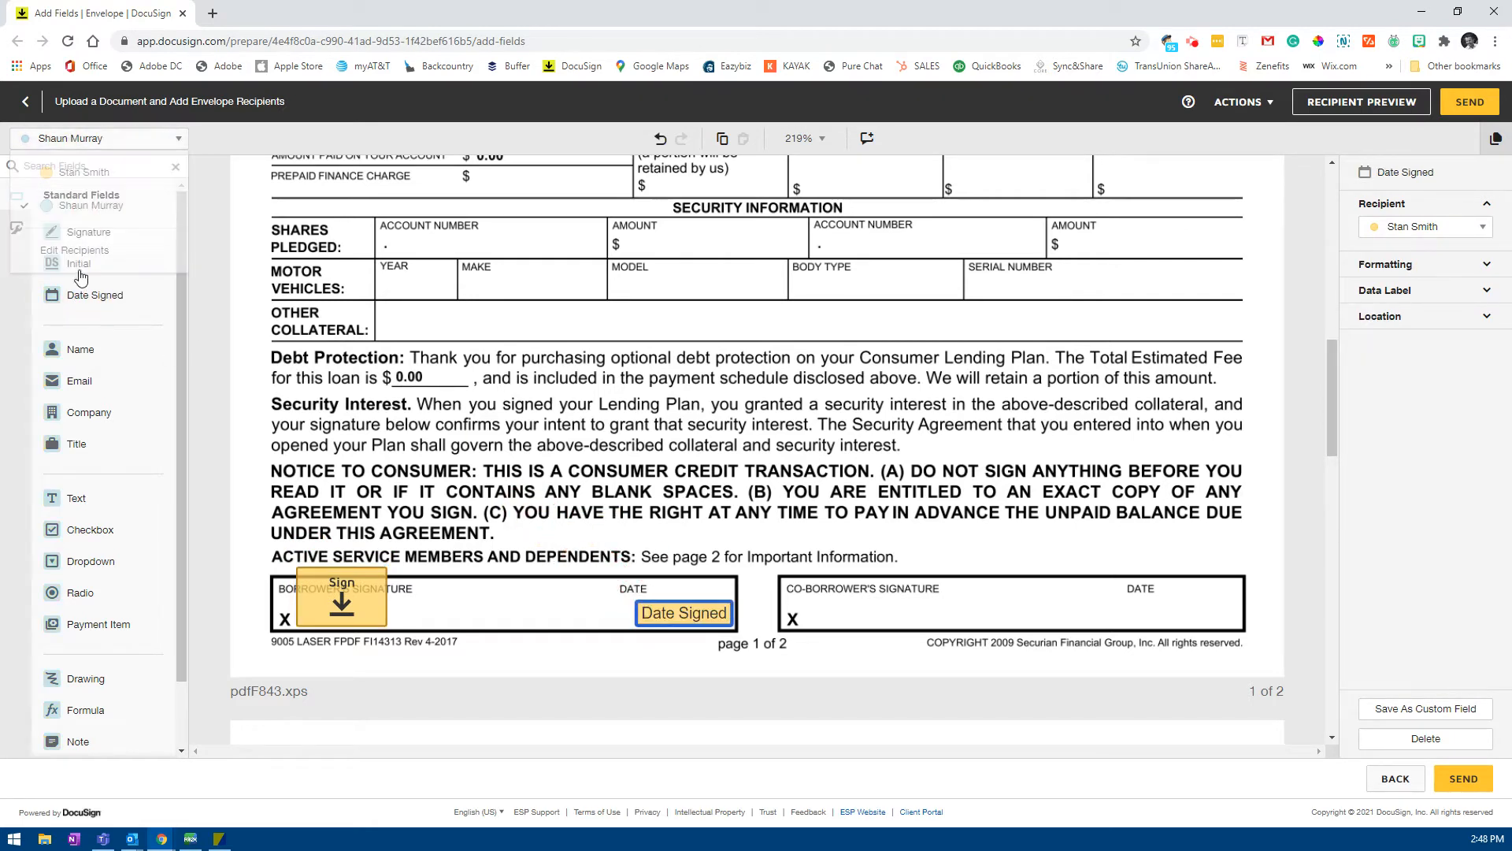
{"action": "mouse_move", "coordinate": [89, 231]}
{"action": "left_mouse_down"}
{"action": "mouse_move", "coordinate": [827, 573]}
{"action": "mouse_move", "coordinate": [804, 576]}
{"action": "left_mouse_up"}
{"action": "mouse_move", "coordinate": [95, 294]}
{"action": "left_mouse_down"}
{"action": "mouse_move", "coordinate": [877, 559]}
{"action": "mouse_move", "coordinate": [1193, 613]}
{"action": "left_mouse_up"}
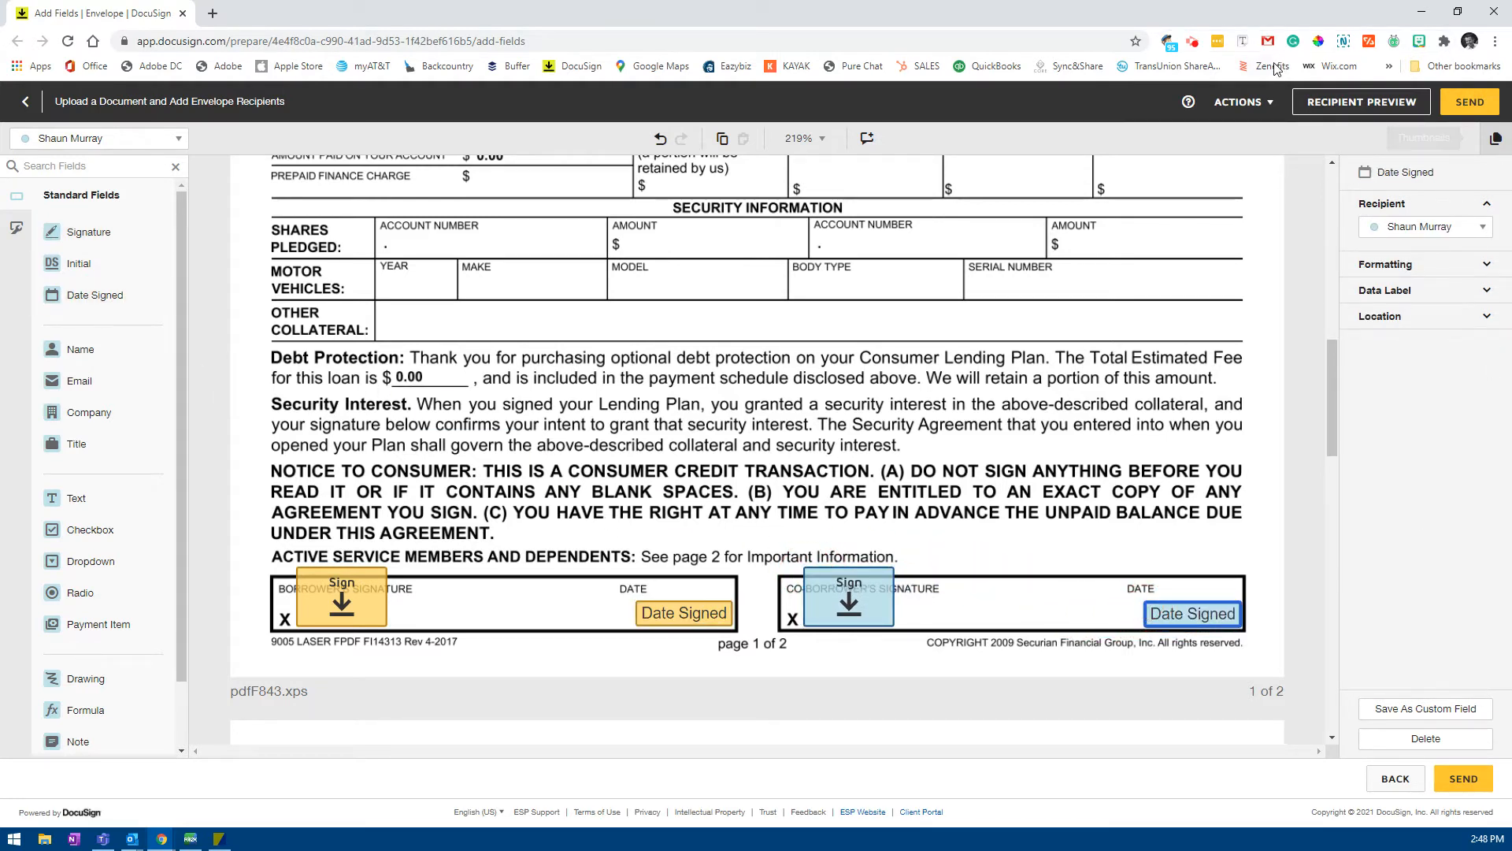
{"action": "left_click", "coordinate": [1242, 102]}
Step: Set the email subject 'Please Sign from ESP CU' and message 'Thank you and please sign.'
{"action": "left_click", "coordinate": [1195, 240]}
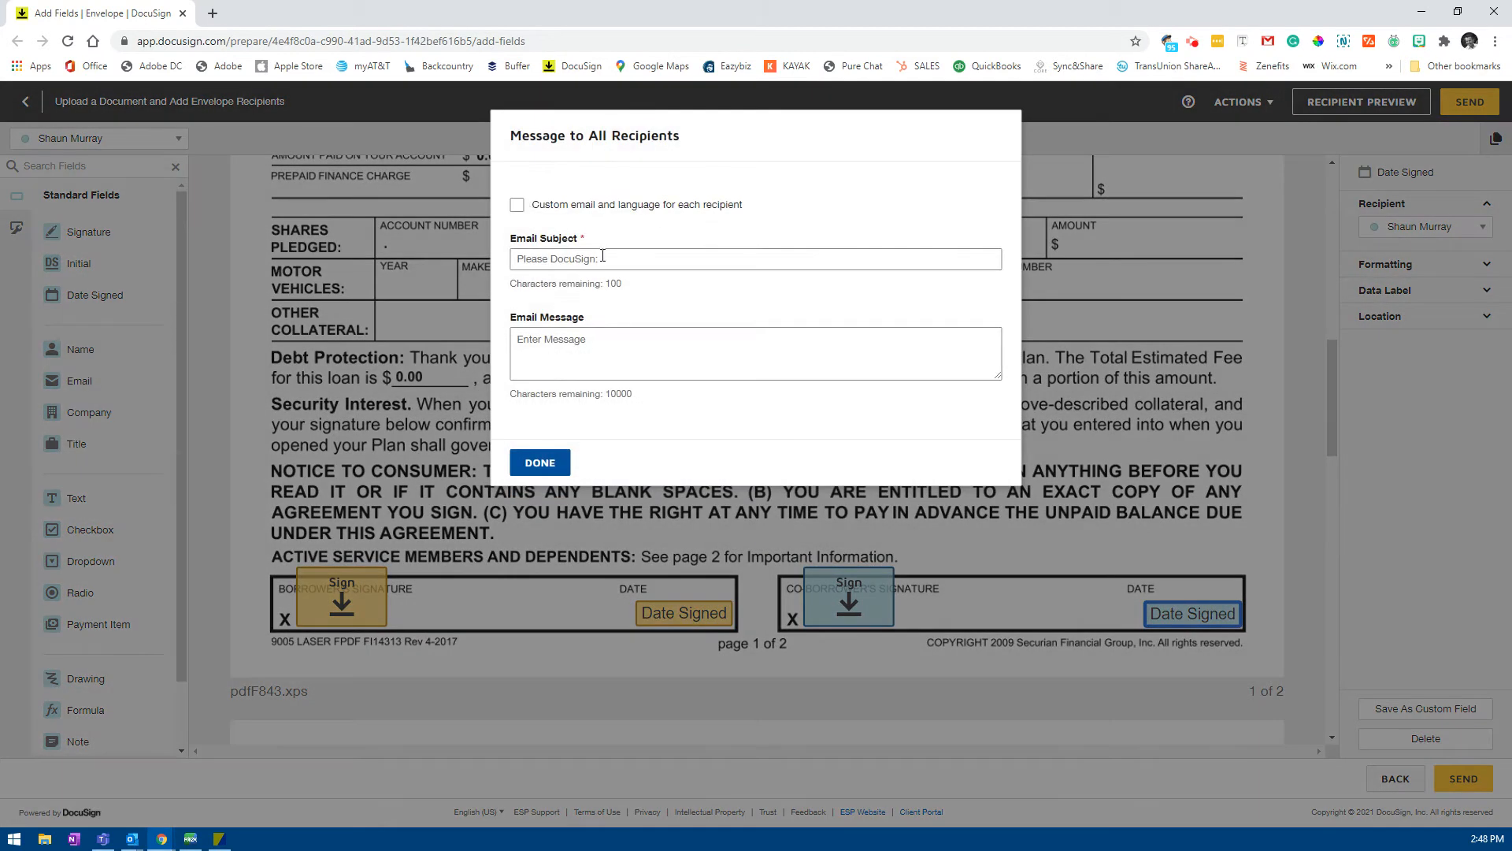
{"action": "left_click", "coordinate": [604, 258]}
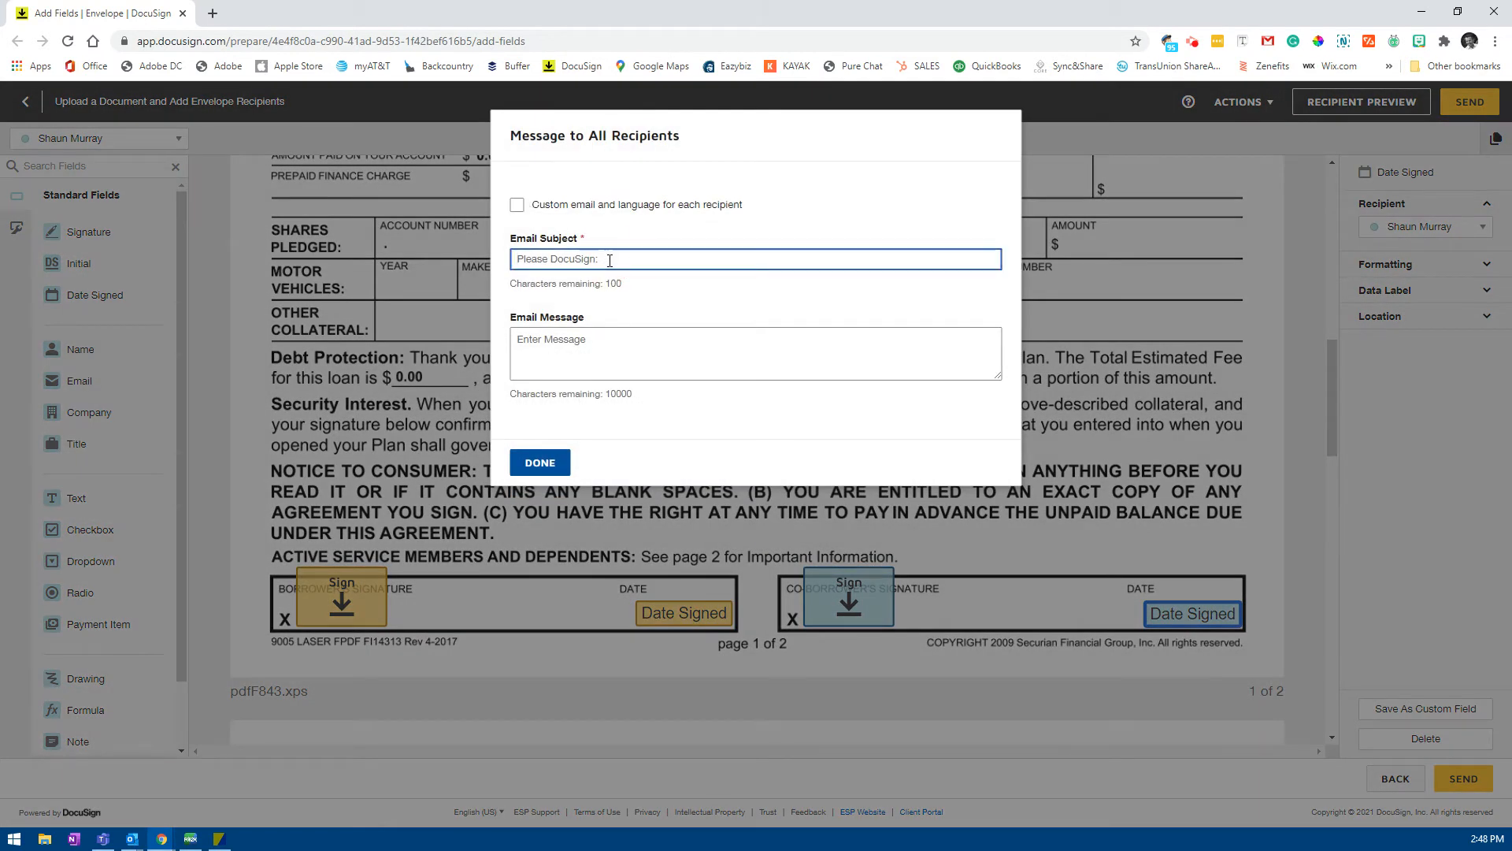
{"action": "type", "text": "Please S"}
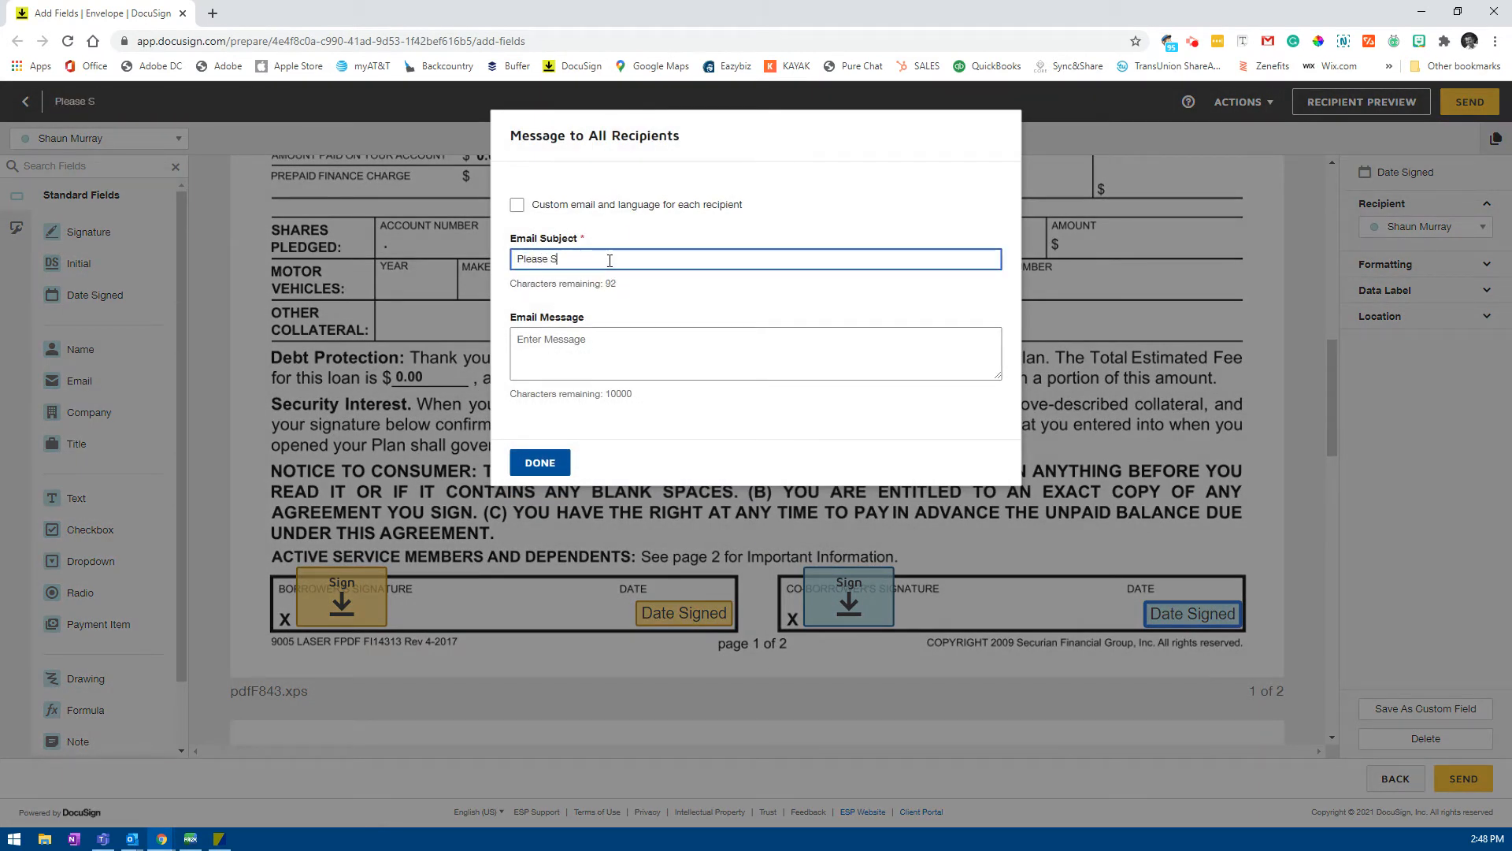
{"action": "type", "text": "ign from ESP CU"}
{"action": "key", "text": "Tab"}
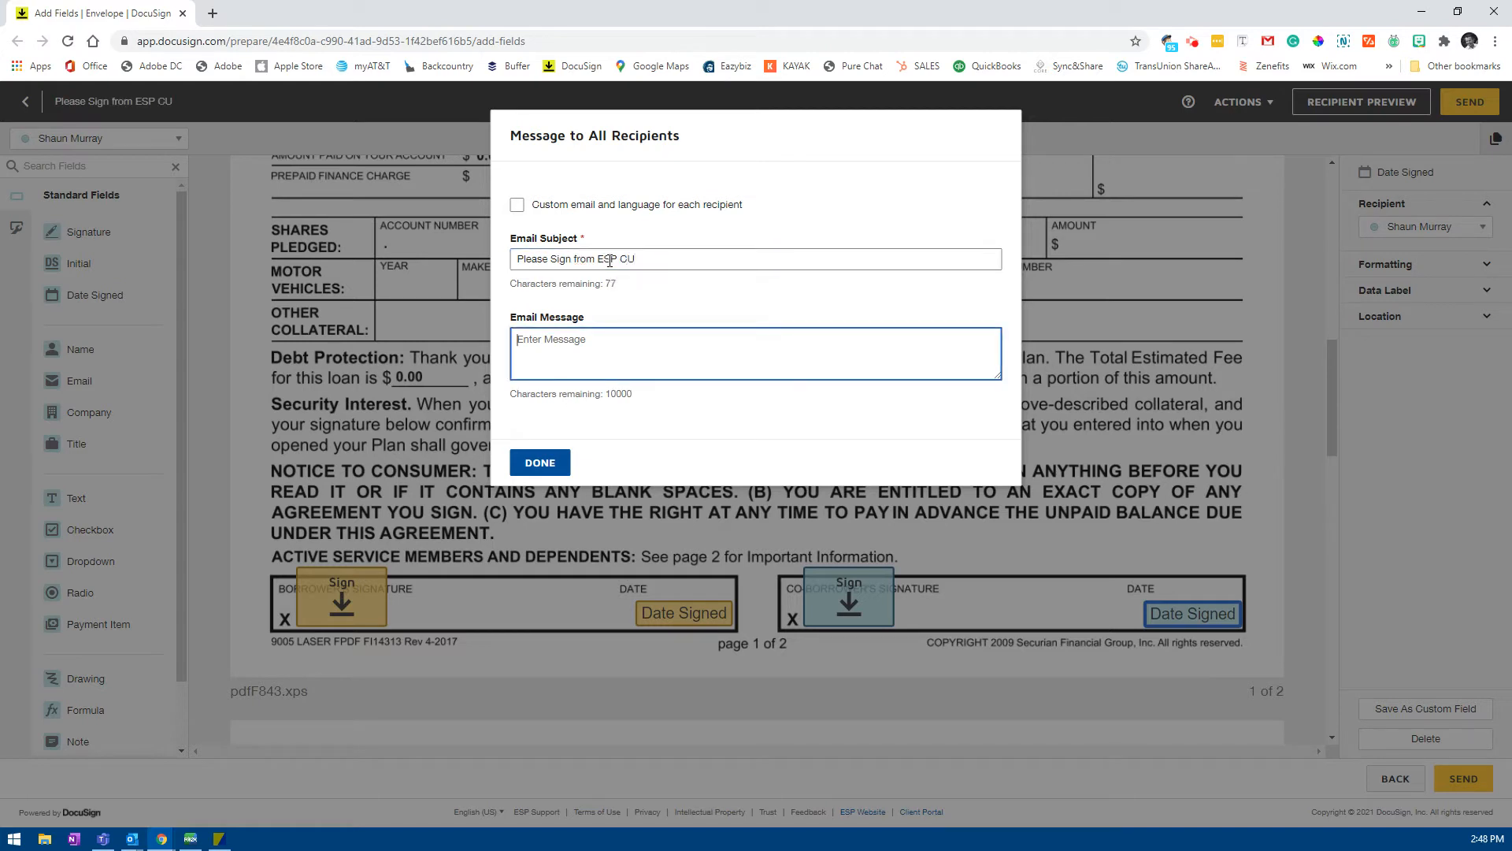
{"action": "type", "text": "Thank you"}
{"action": "type", "text": "andple"}
{"action": "key", "text": "BackSpace"}
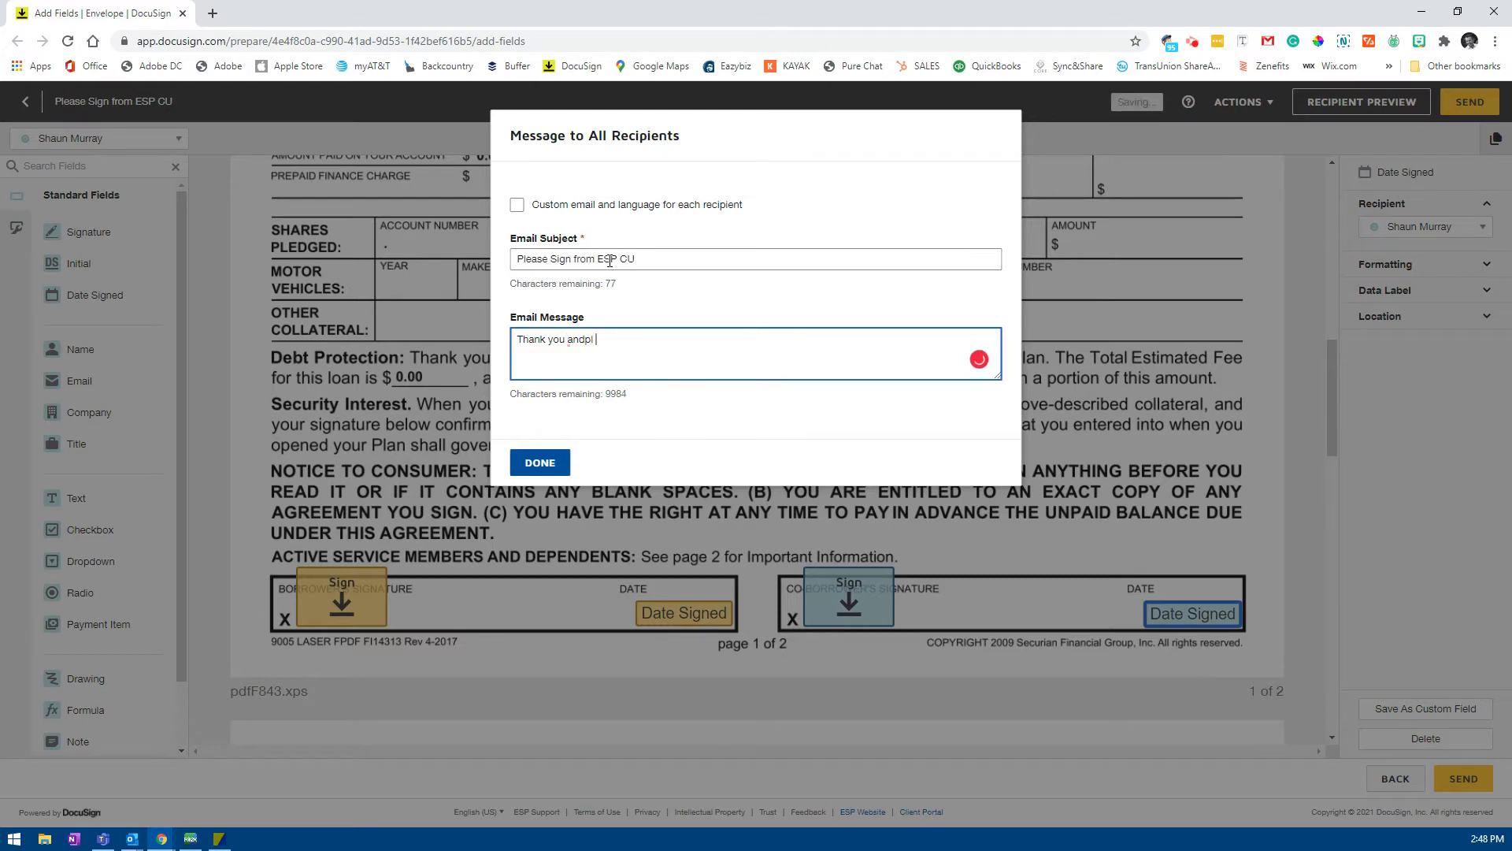
{"action": "key", "text": "BackSpace"}
{"action": "type", "text": "please sign."}
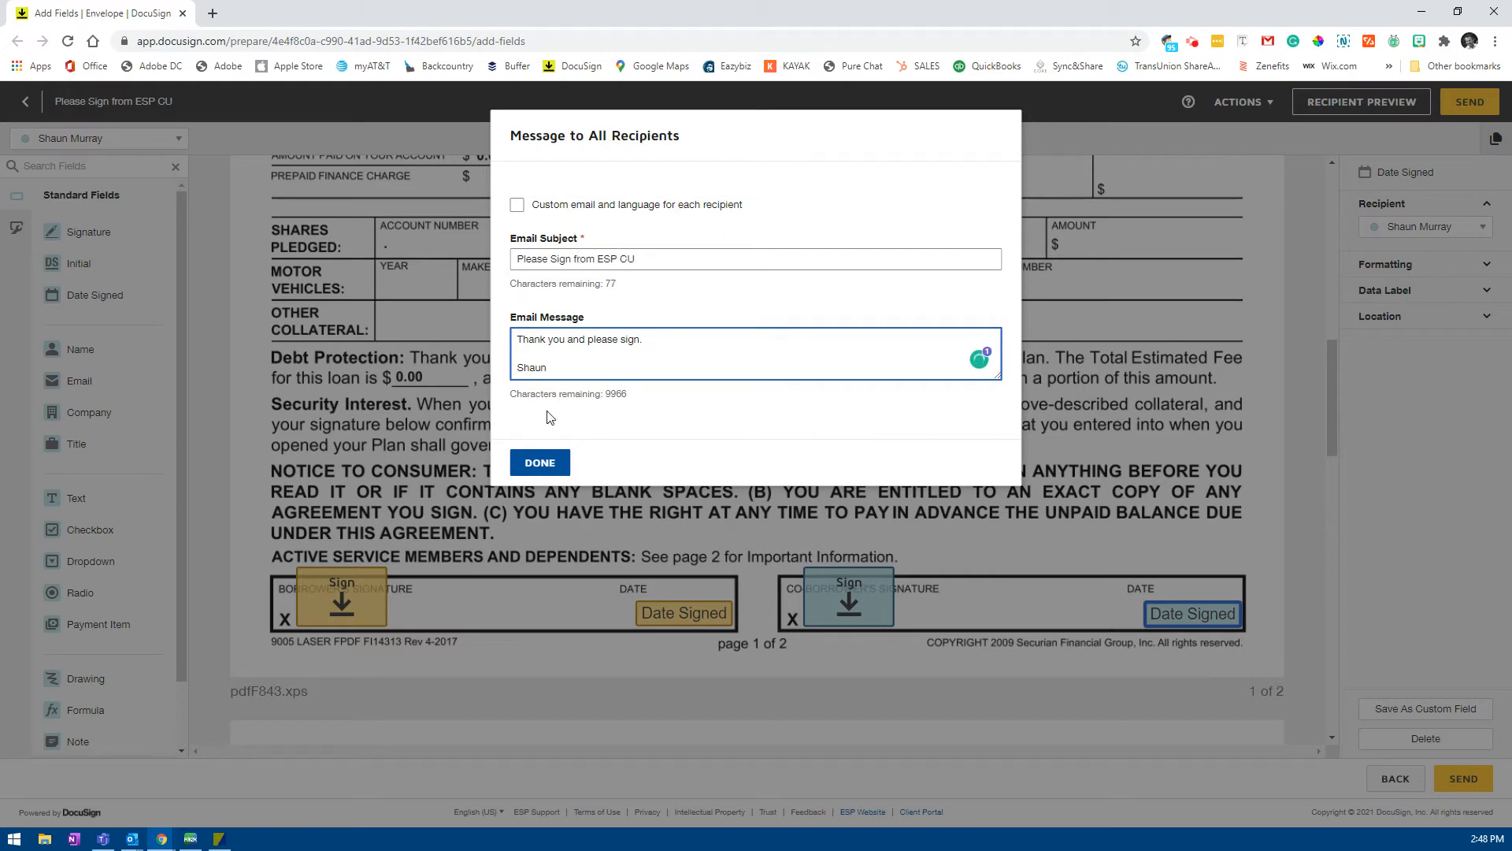
{"action": "left_click", "coordinate": [542, 463]}
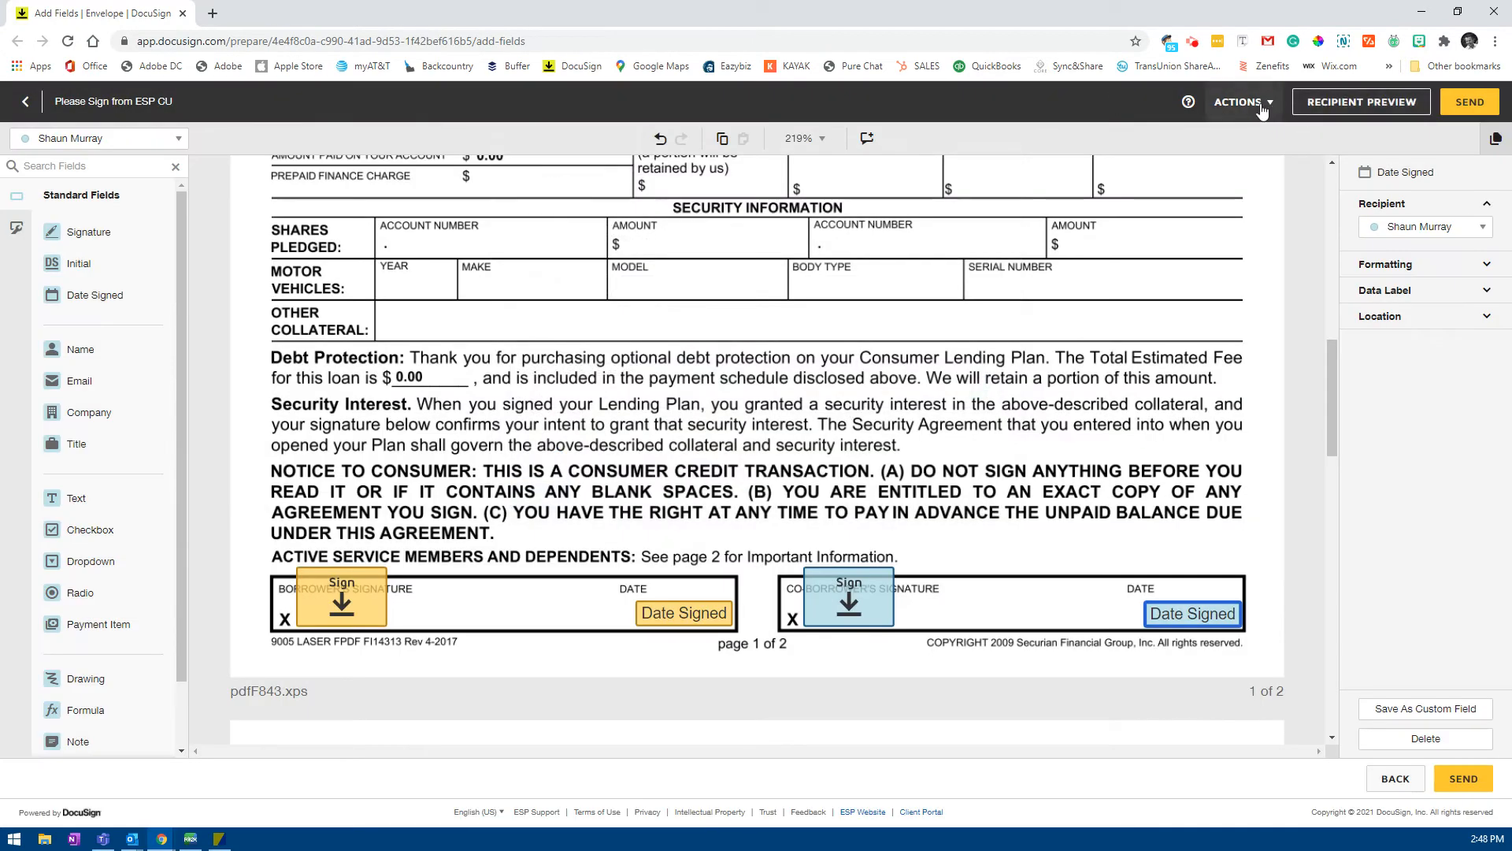
Step: Open the envelope's Actions menu and close it without choosing anything
{"action": "left_click", "coordinate": [1259, 107]}
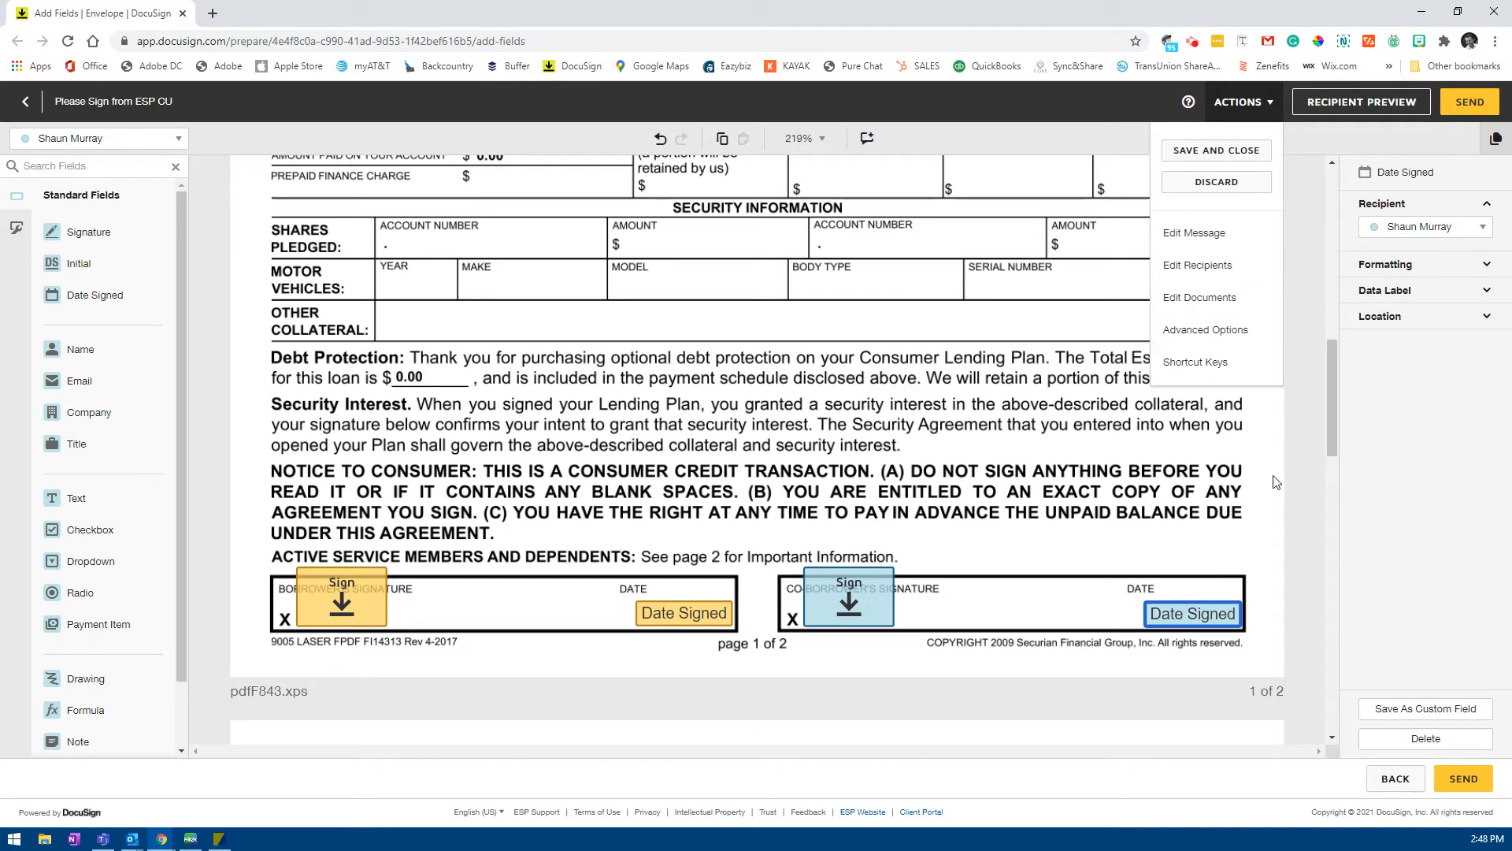
{"action": "left_click", "coordinate": [1329, 426]}
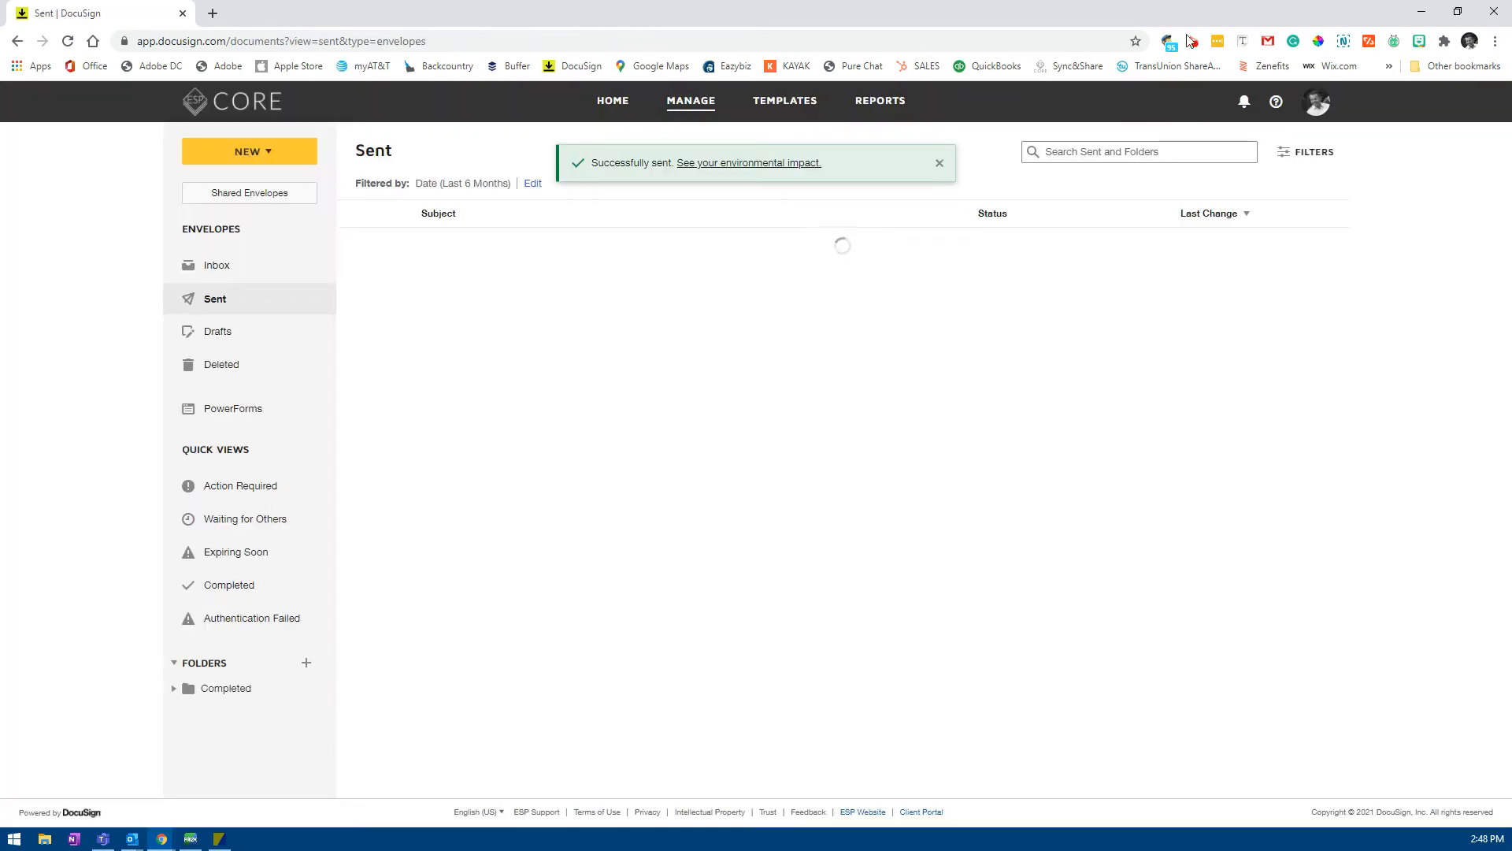
Step: Minimize the browser, ESP Documents and worksheet windows to bring up the Outlook inbox
{"action": "left_click", "coordinate": [1421, 11]}
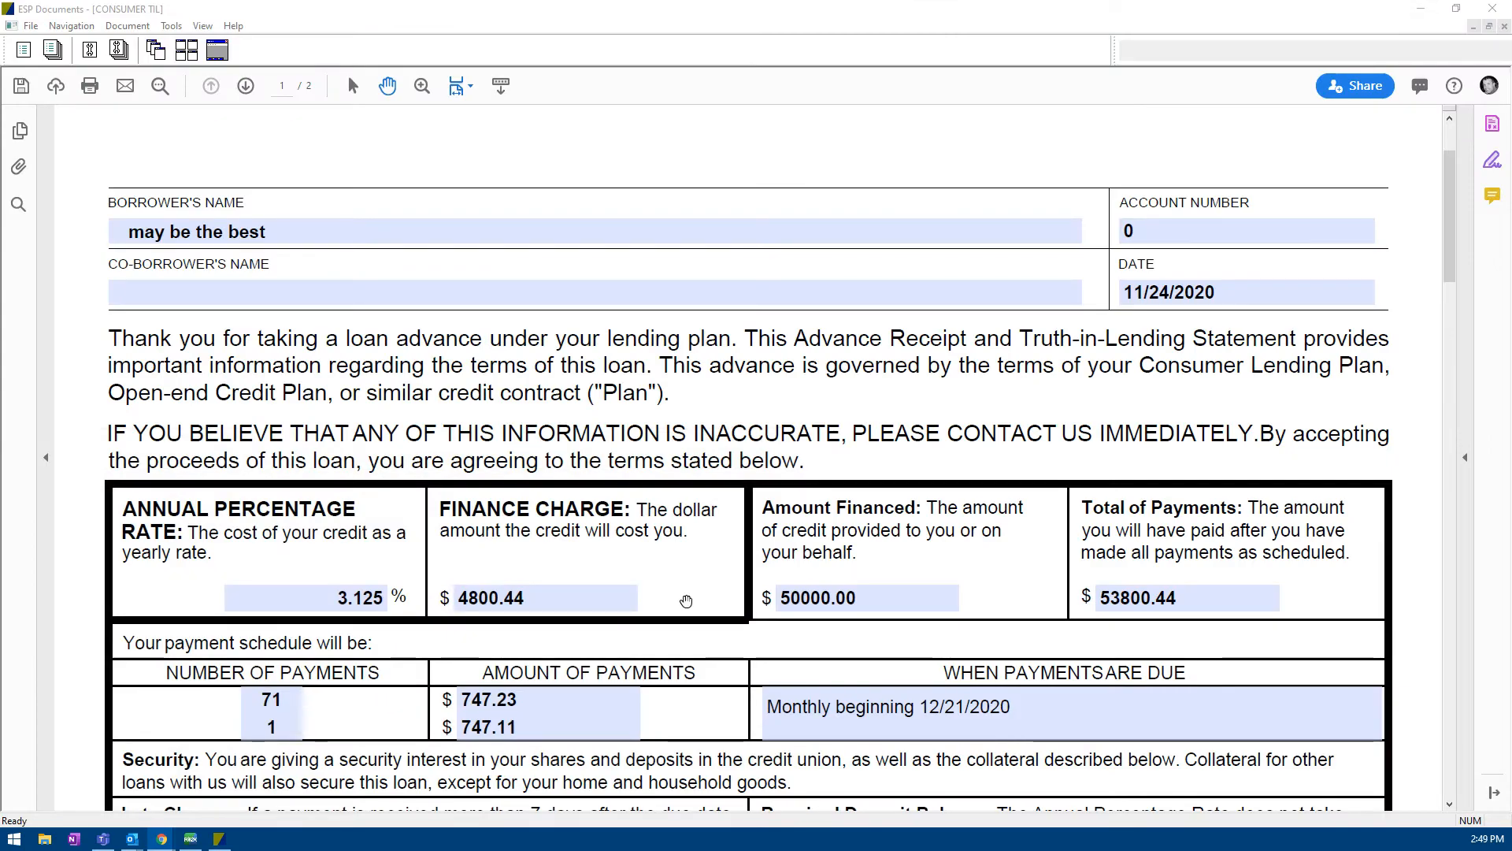
{"action": "left_click", "coordinate": [1422, 9]}
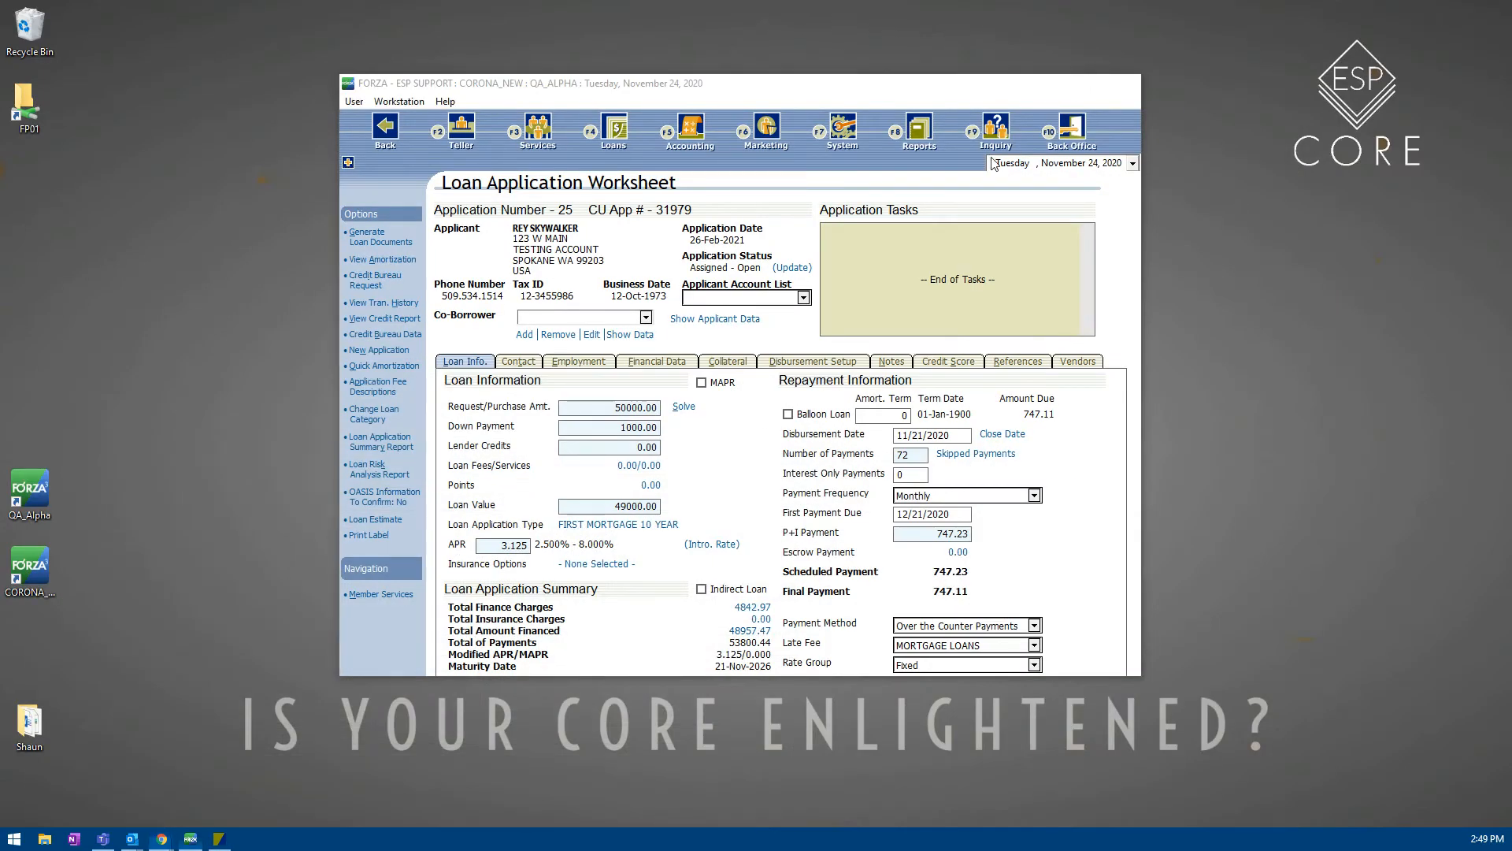
{"action": "left_click", "coordinate": [1055, 81]}
{"action": "mouse_move", "coordinate": [134, 838]}
{"action": "left_click", "coordinate": [130, 798]}
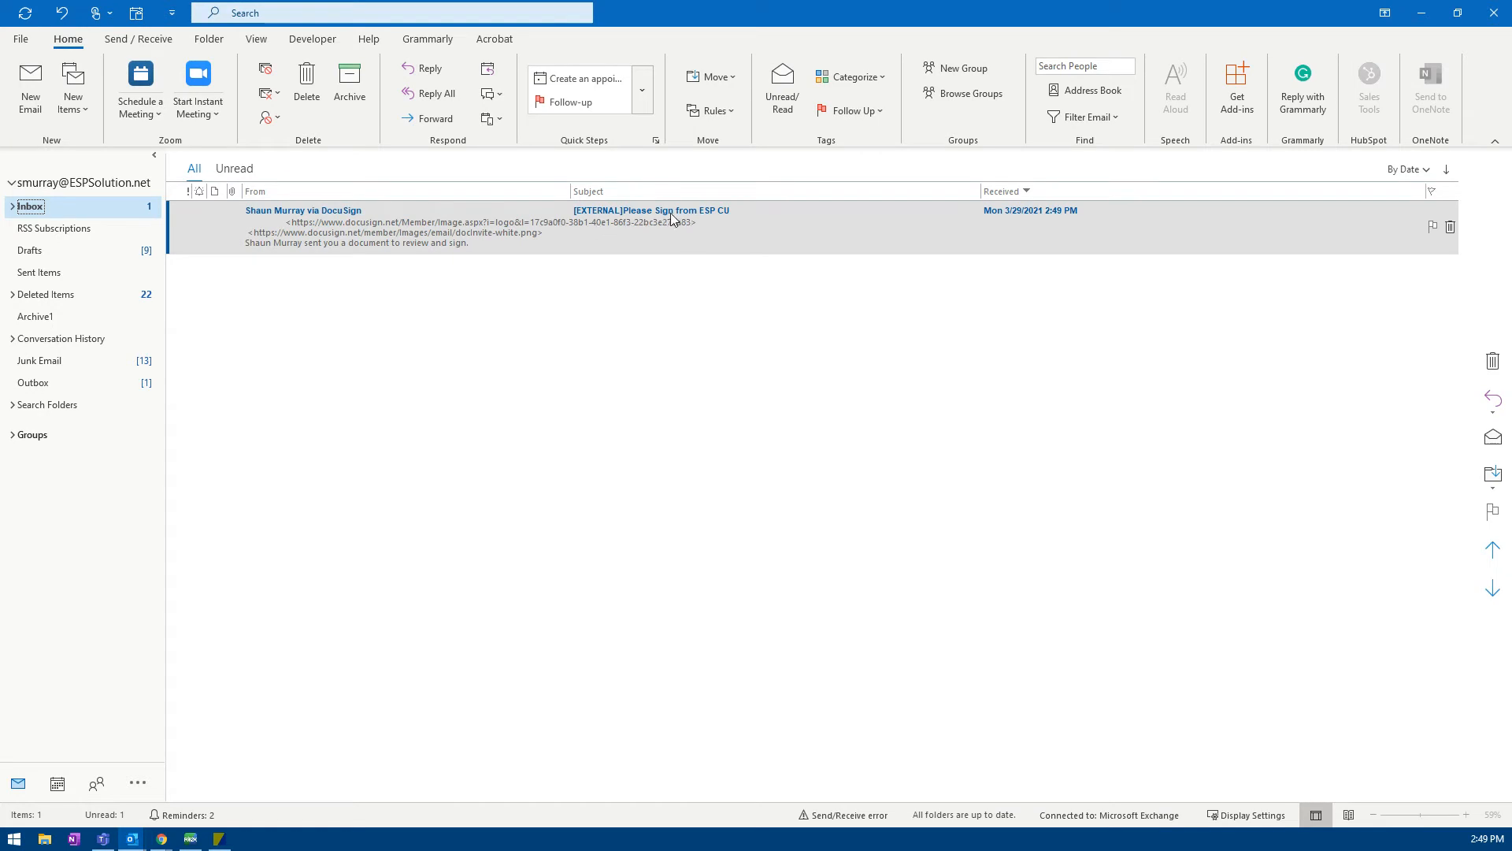
Step: Open the DocuSign signing request email full-screen and launch its Review Document link
{"action": "double_click", "coordinate": [397, 234]}
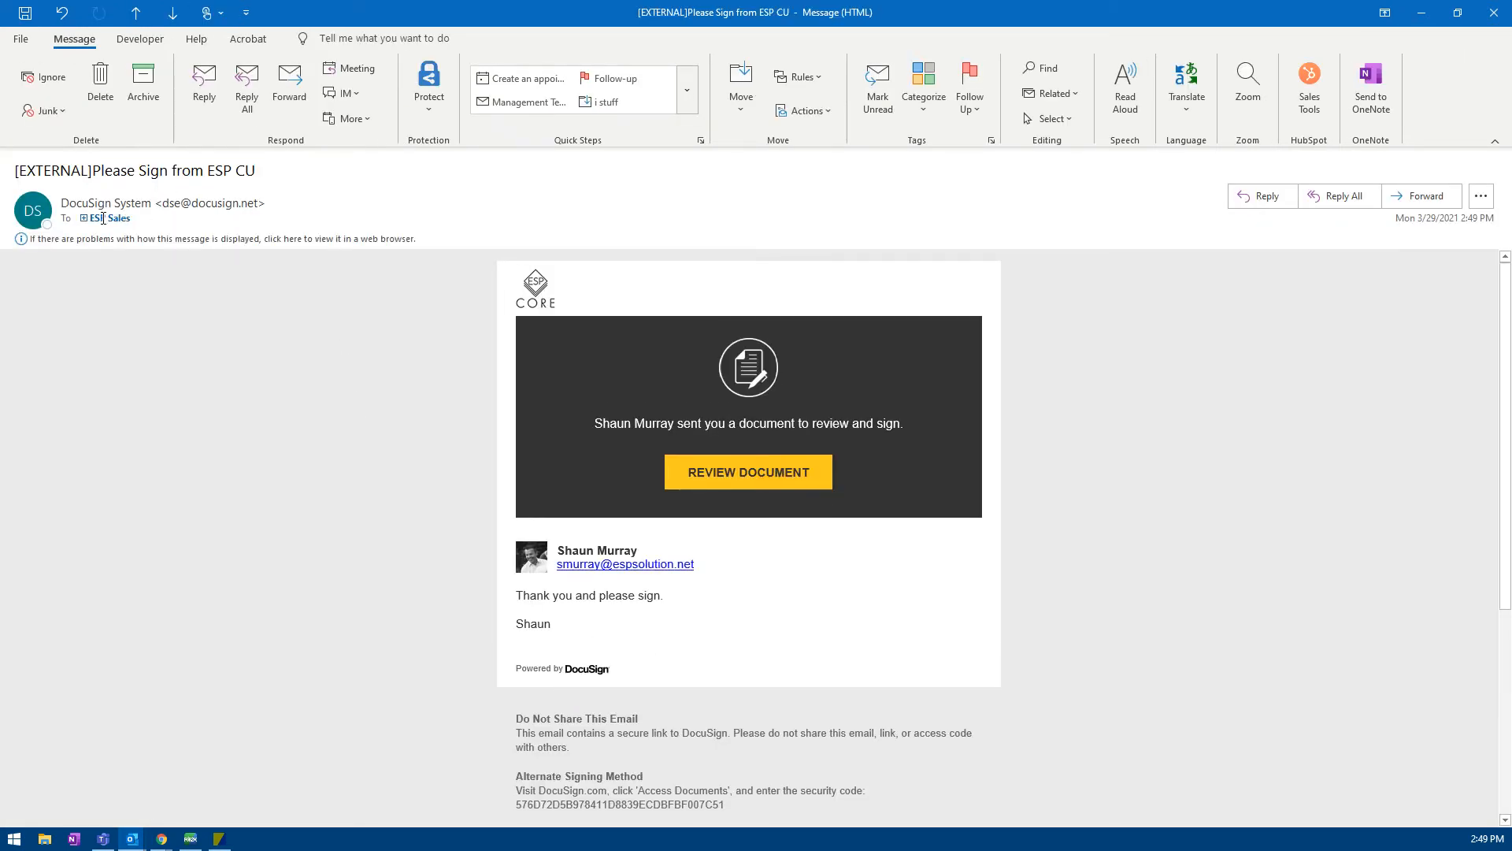
{"action": "left_click", "coordinate": [1457, 13]}
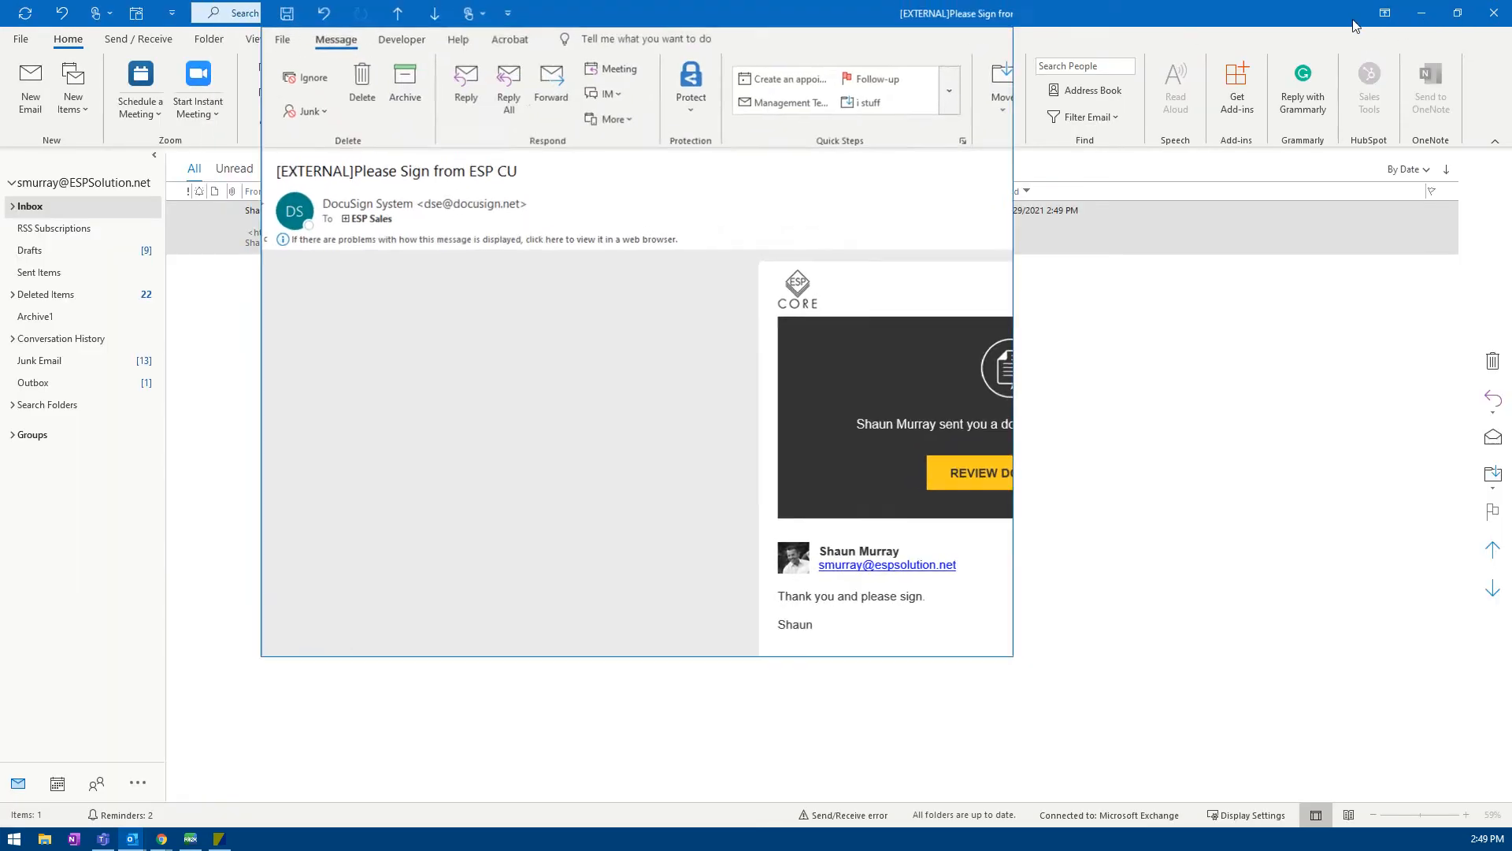
{"action": "left_click_drag", "start_coordinate": [841, 17], "coordinate": [1116, 189]}
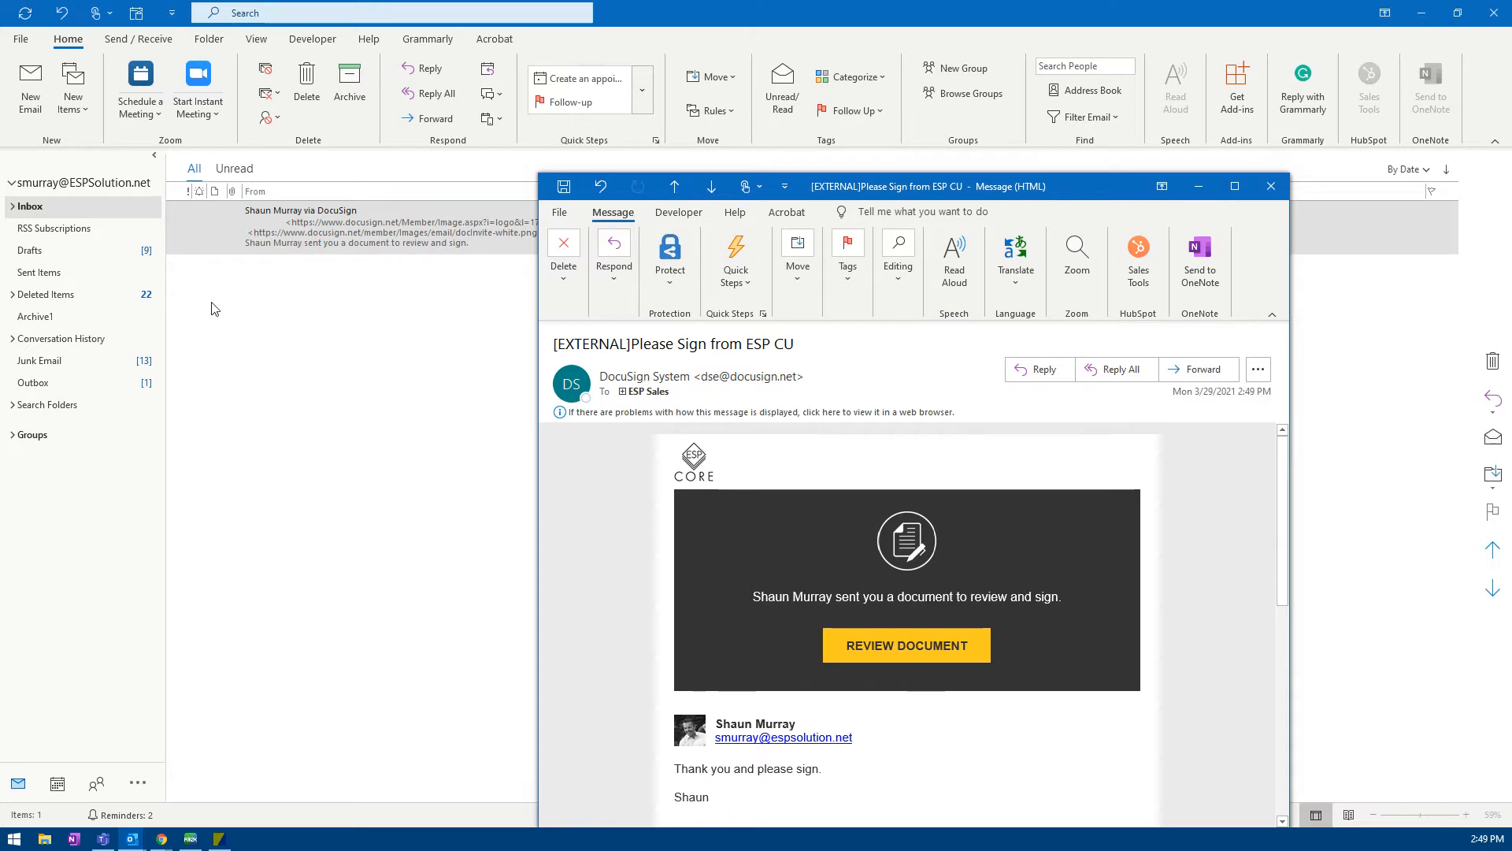
{"action": "left_click", "coordinate": [1234, 186]}
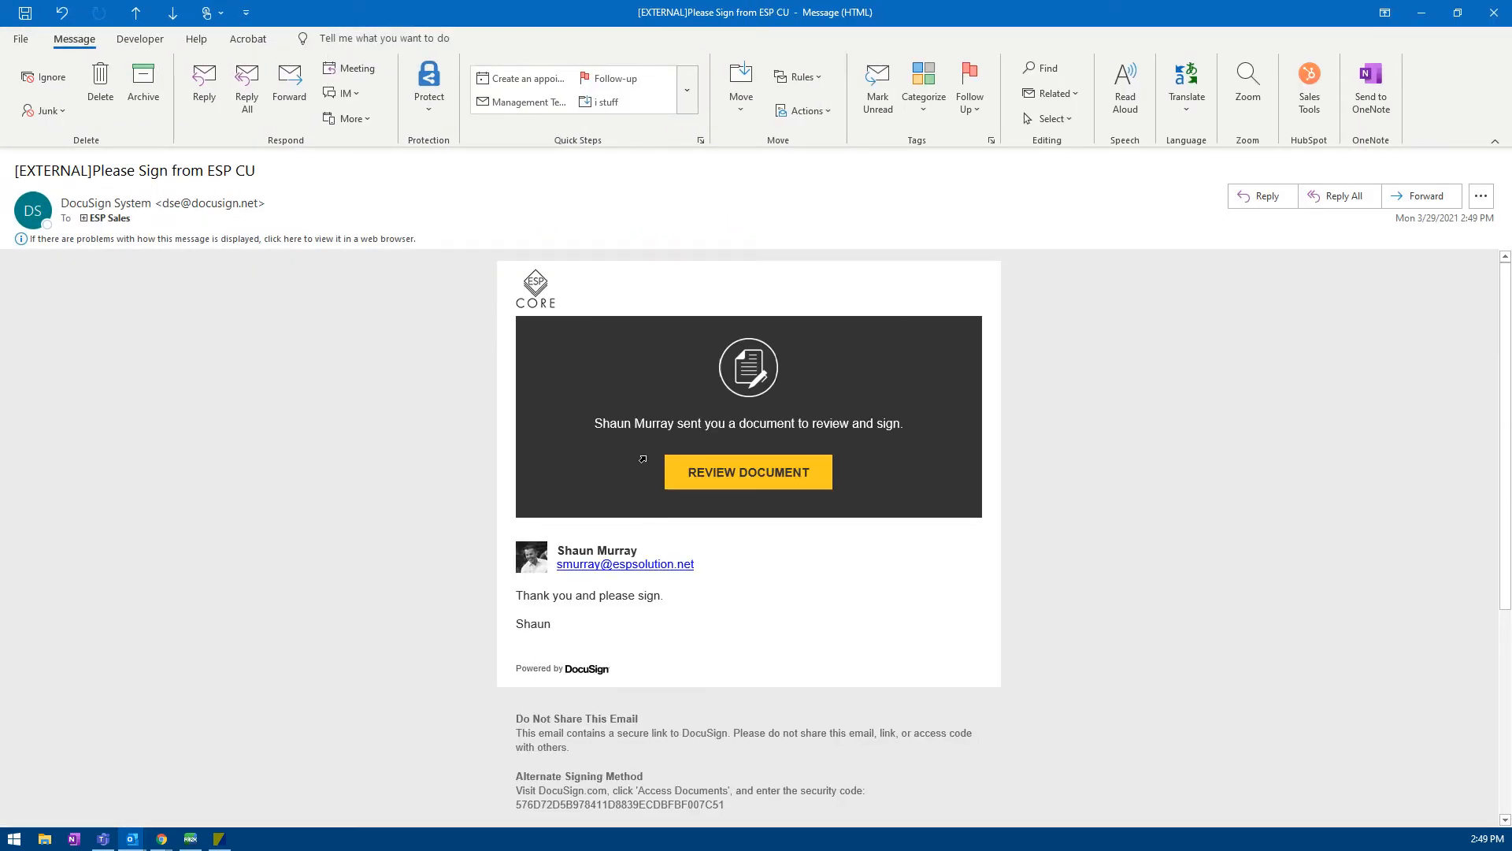
{"action": "left_click", "coordinate": [739, 473]}
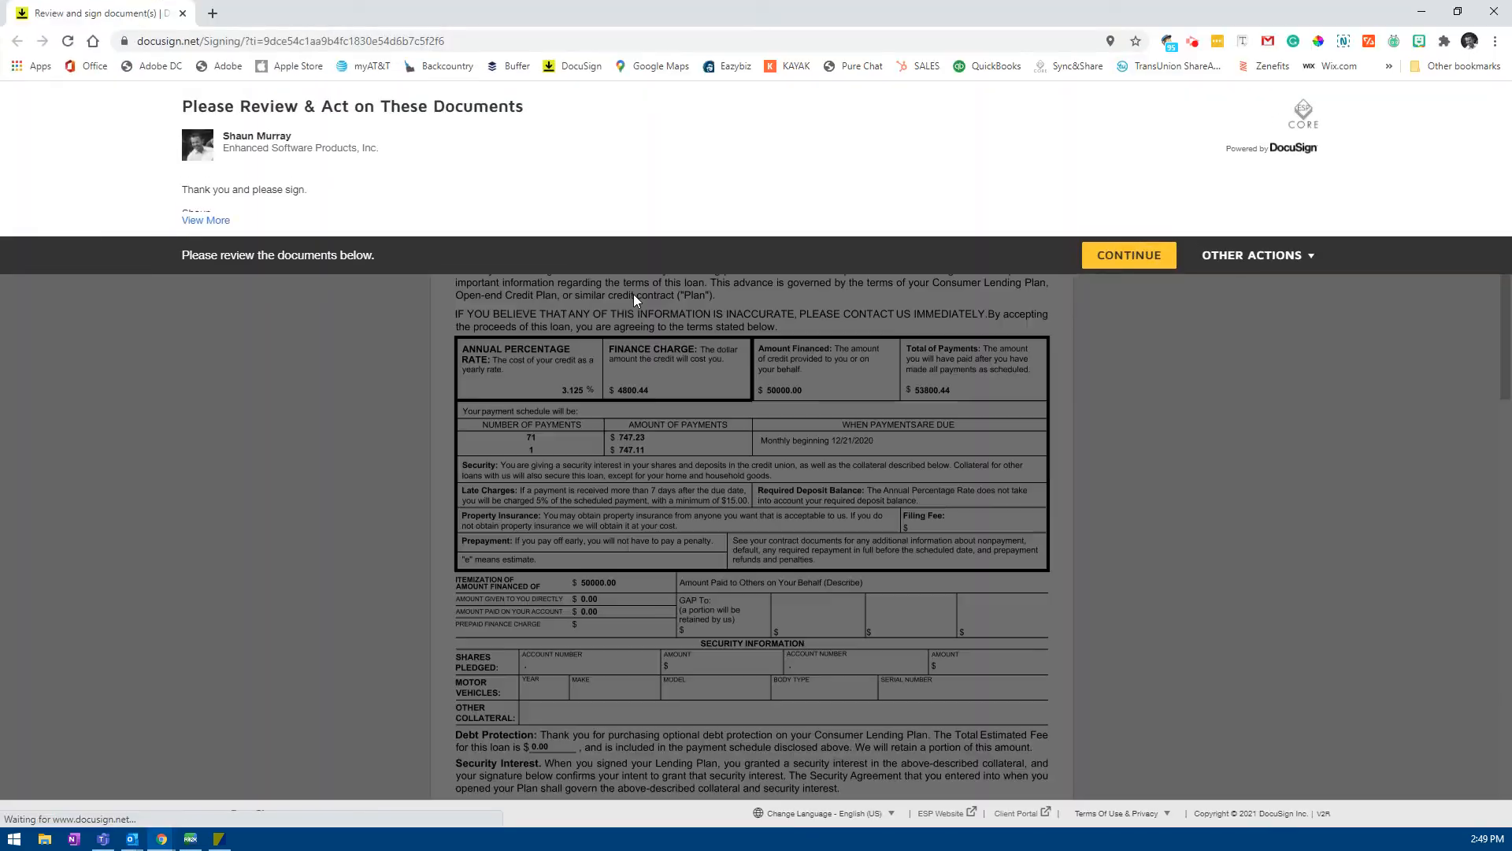
Step: Adopt and sign the borrower signature, finish without saving an account copy, and close Chrome
{"action": "left_click", "coordinate": [1123, 255]}
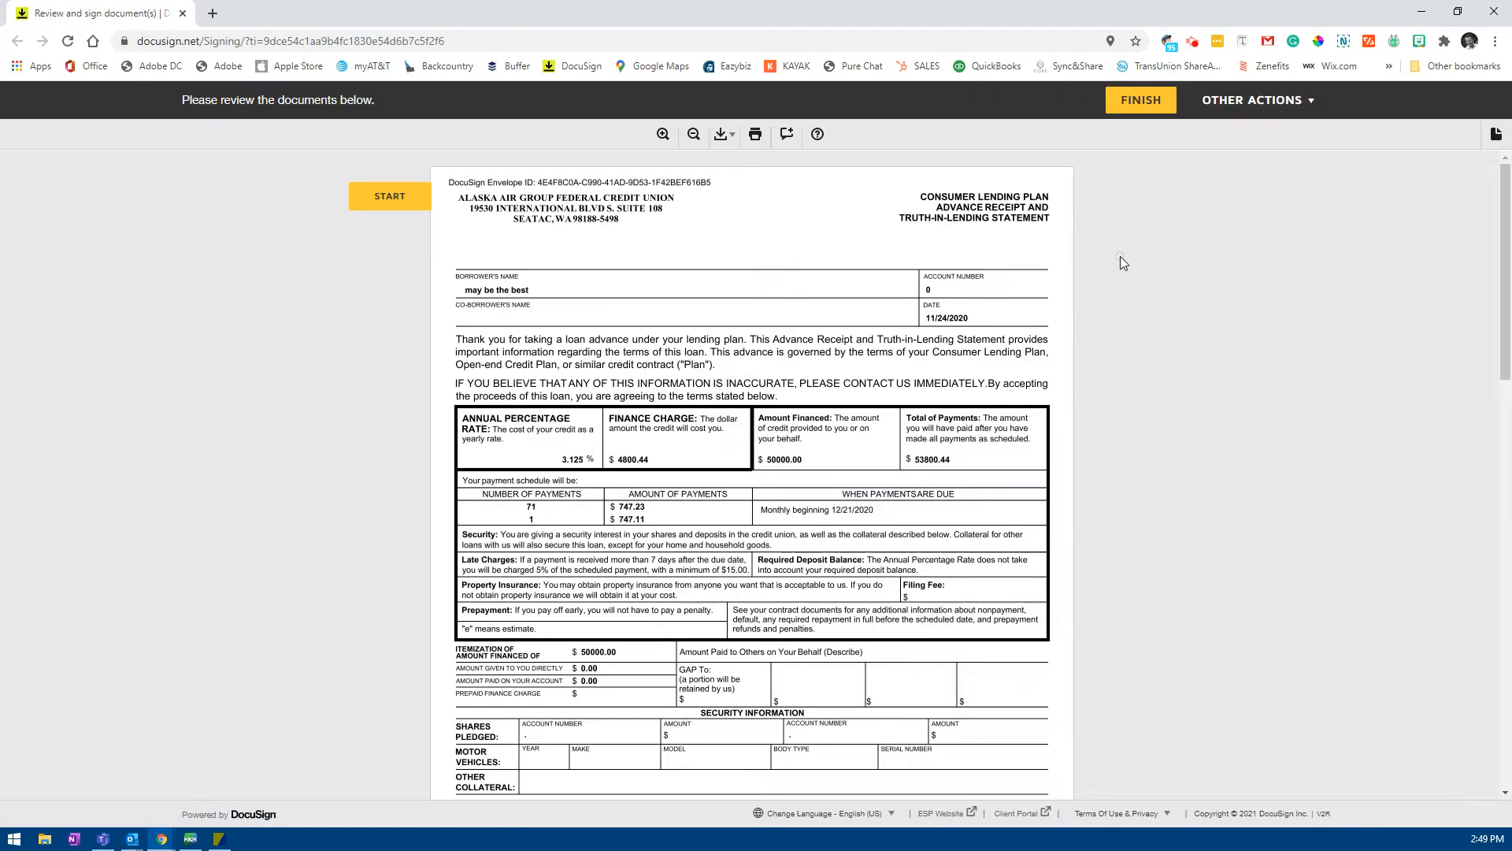
{"action": "left_click", "coordinate": [389, 207]}
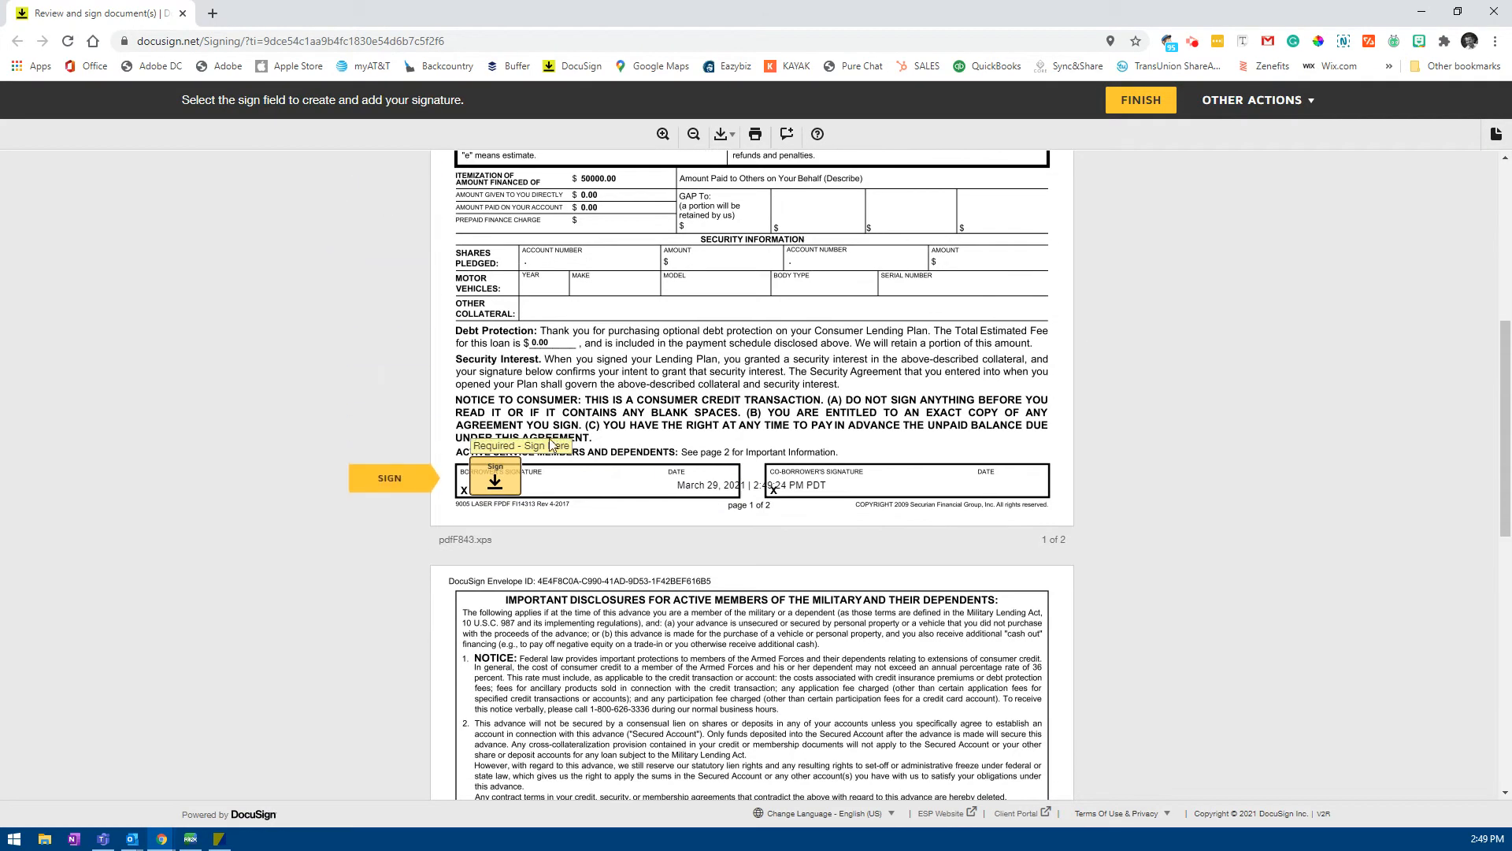
{"action": "left_click", "coordinate": [489, 482]}
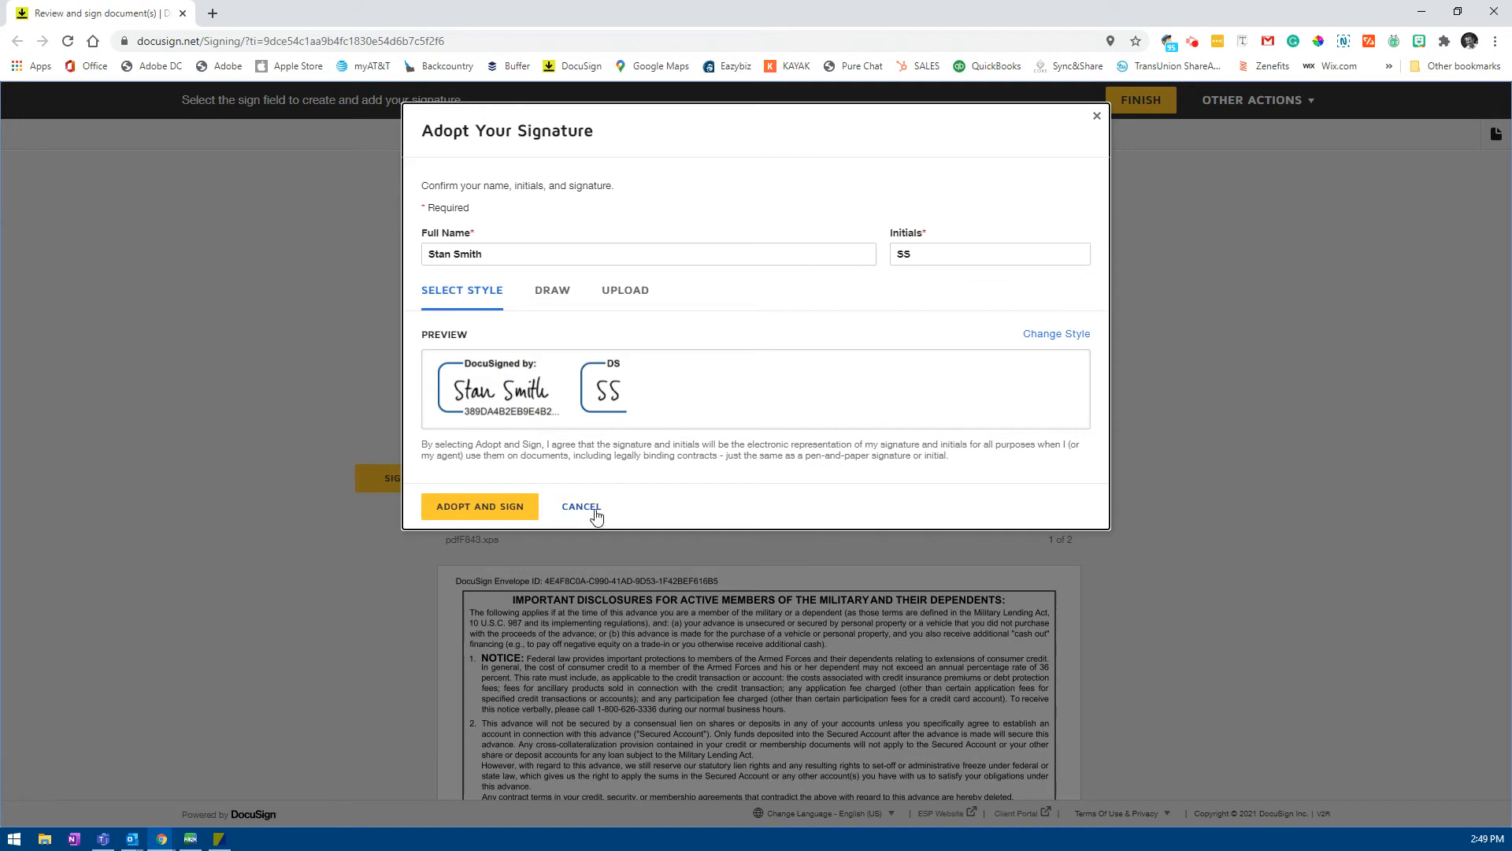
{"action": "left_click", "coordinate": [504, 508]}
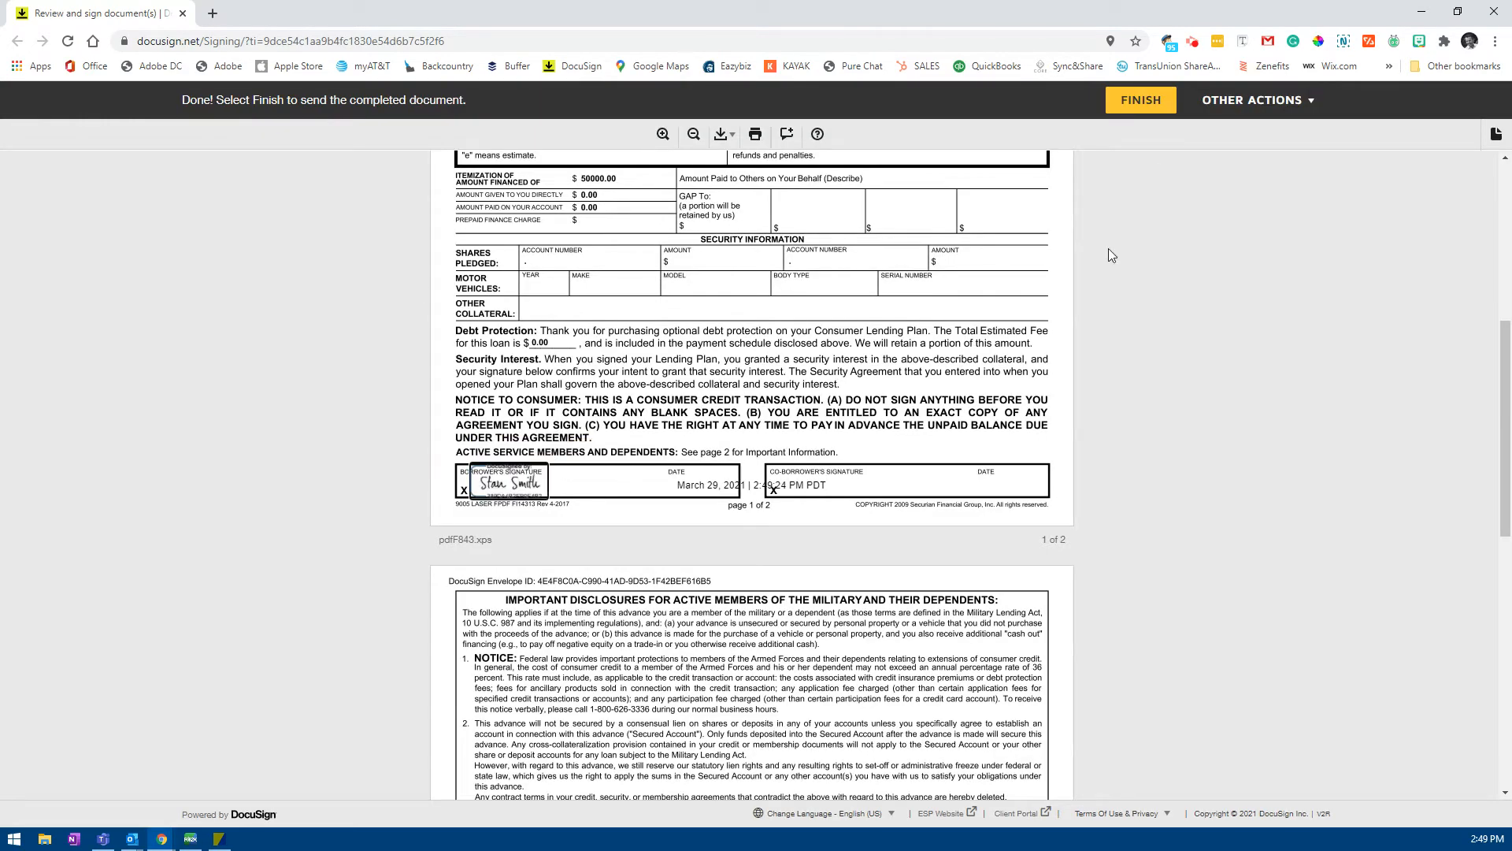
{"action": "left_click", "coordinate": [1142, 101]}
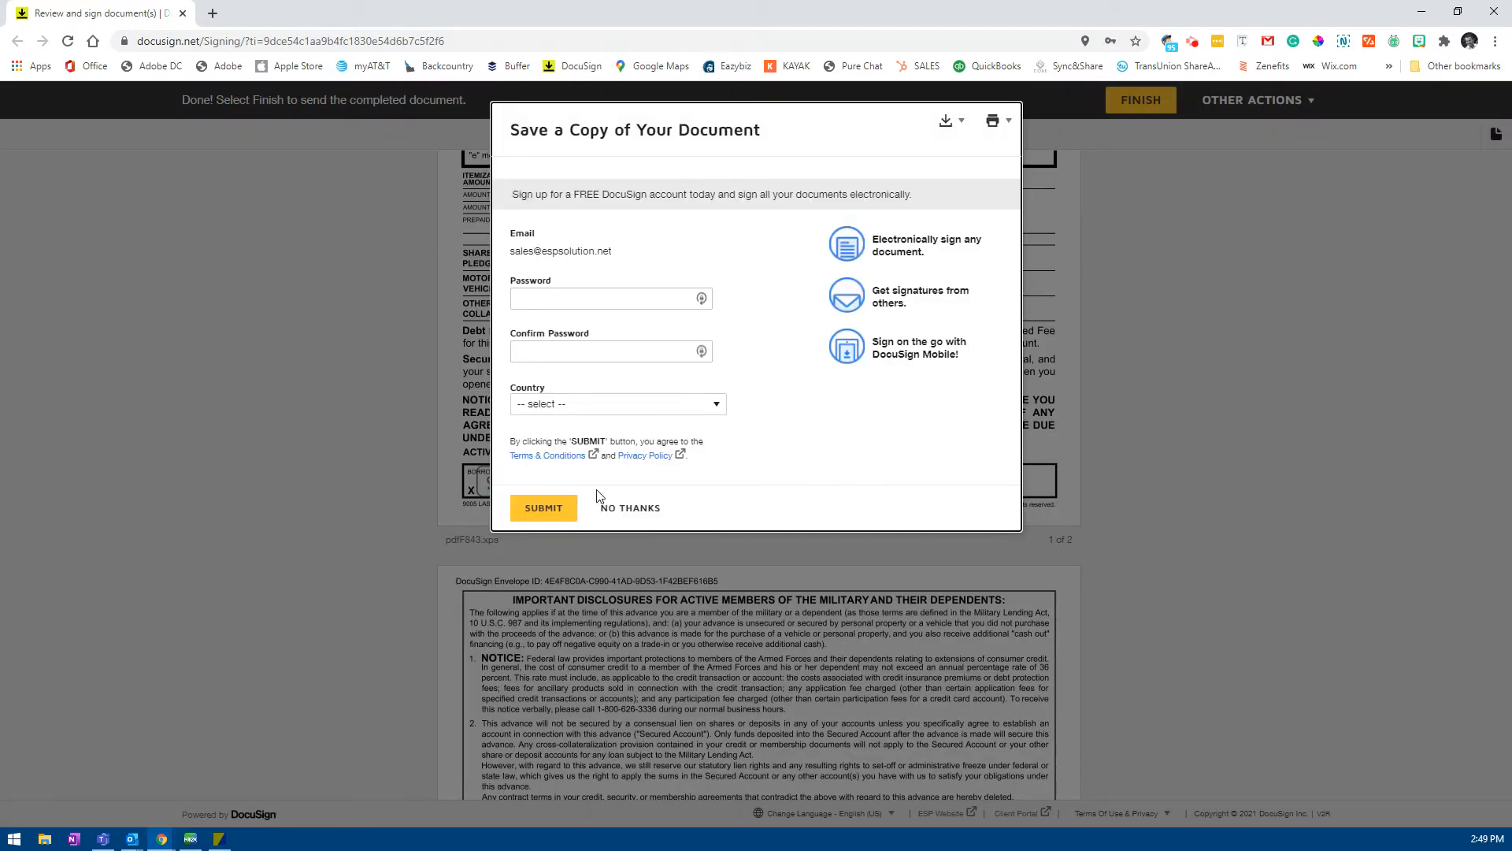
{"action": "left_click", "coordinate": [629, 508]}
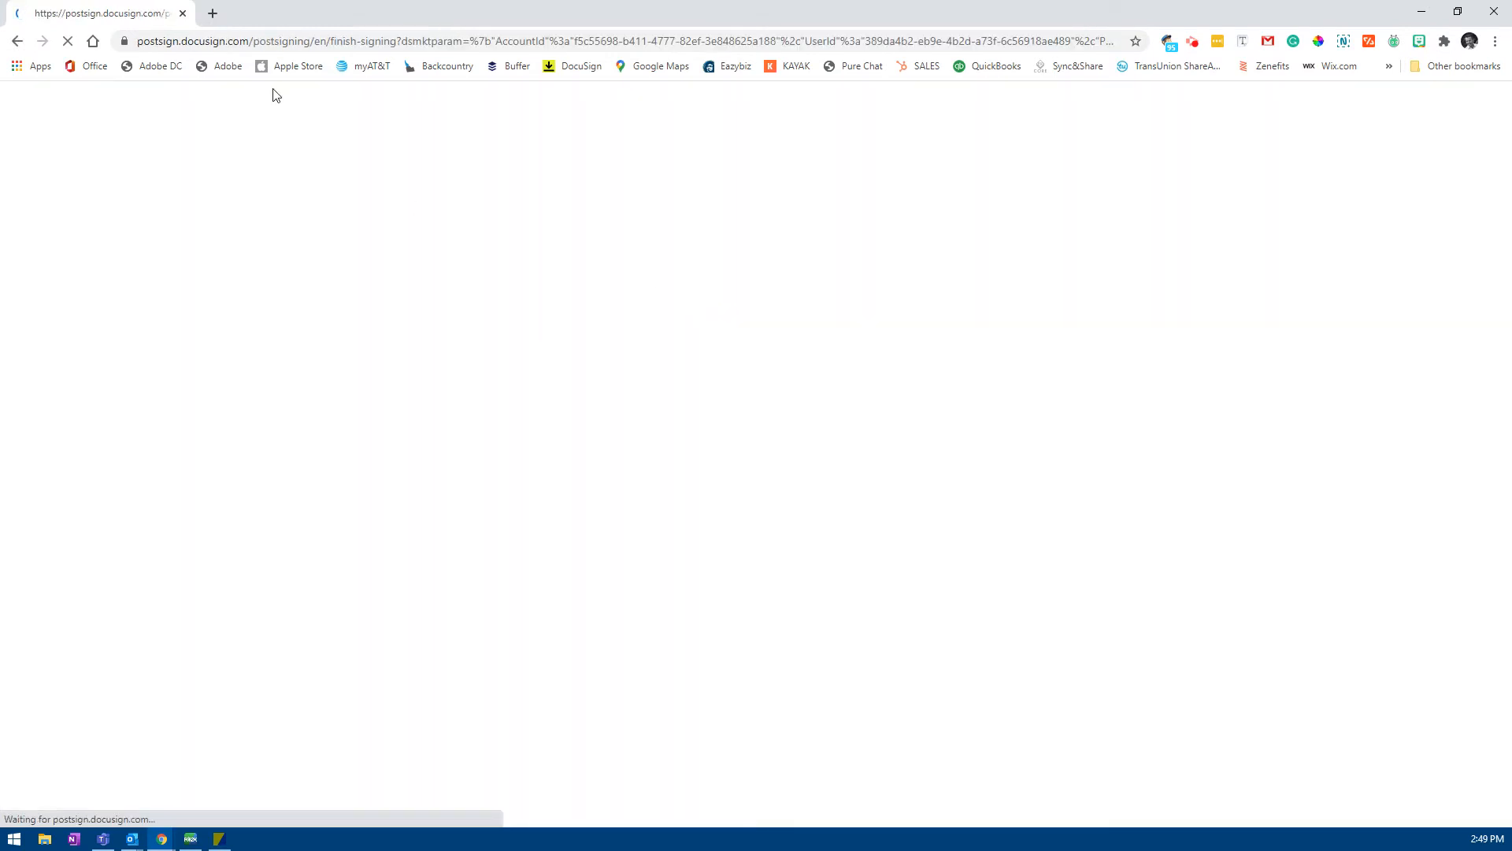
{"action": "left_click", "coordinate": [1485, 22]}
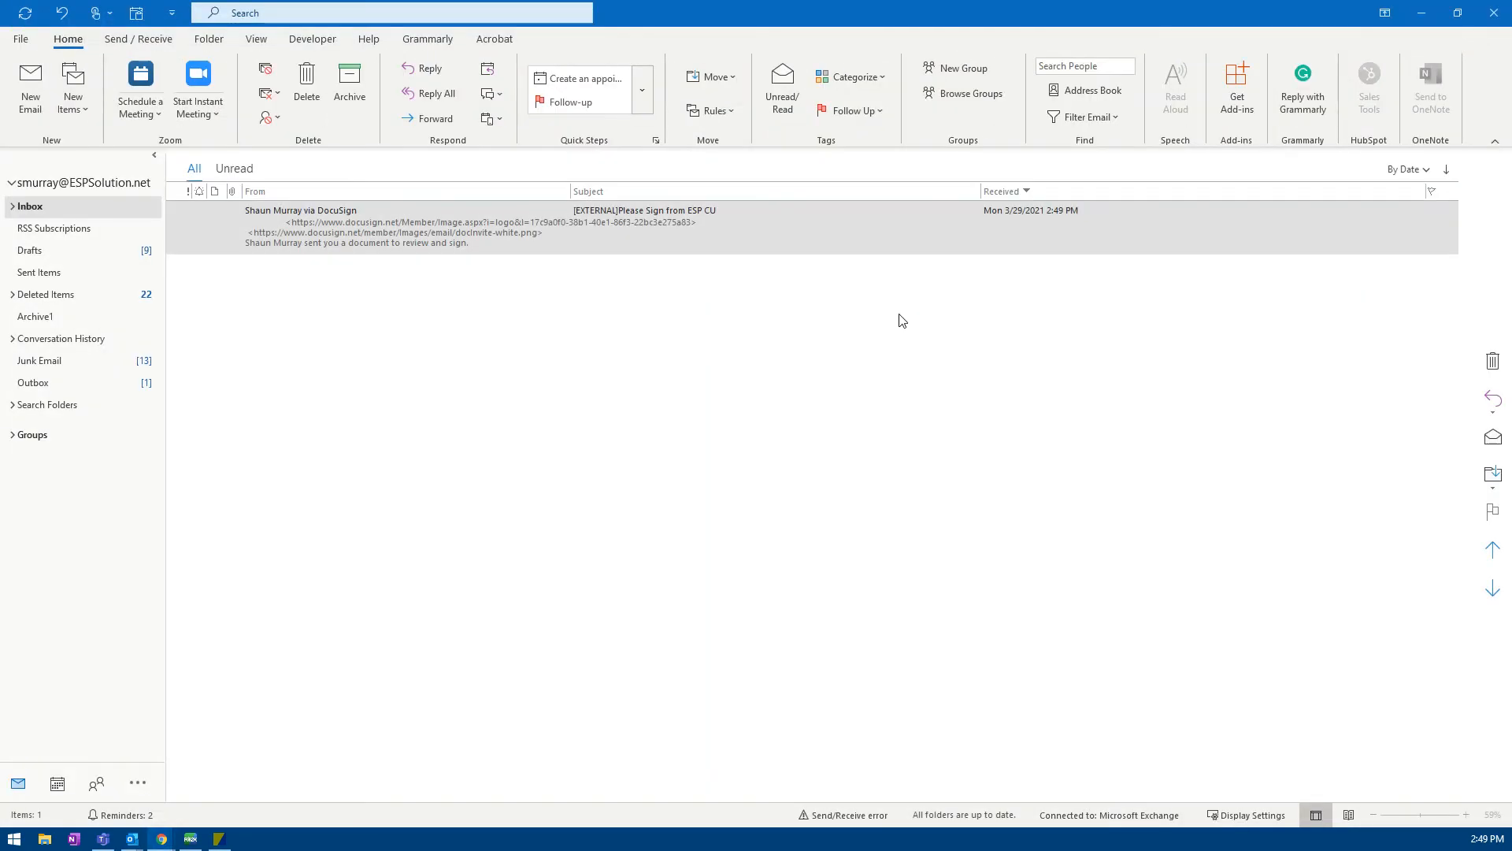
Step: Send/receive mail, open the second Please Sign from ESP CU email, and launch Review Document
{"action": "left_click", "coordinate": [25, 12]}
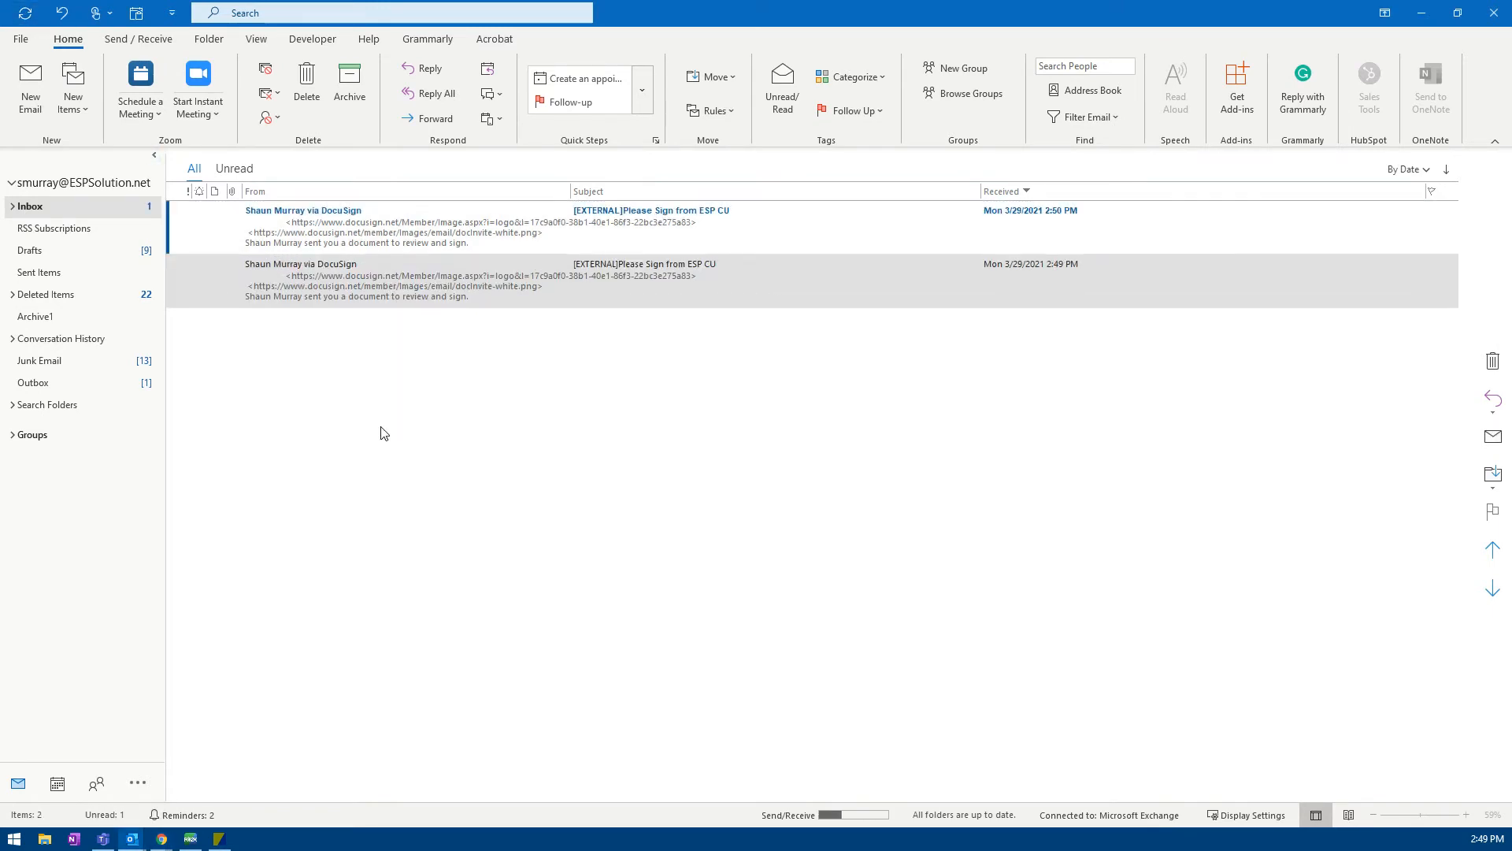
{"action": "double_click", "coordinate": [453, 242]}
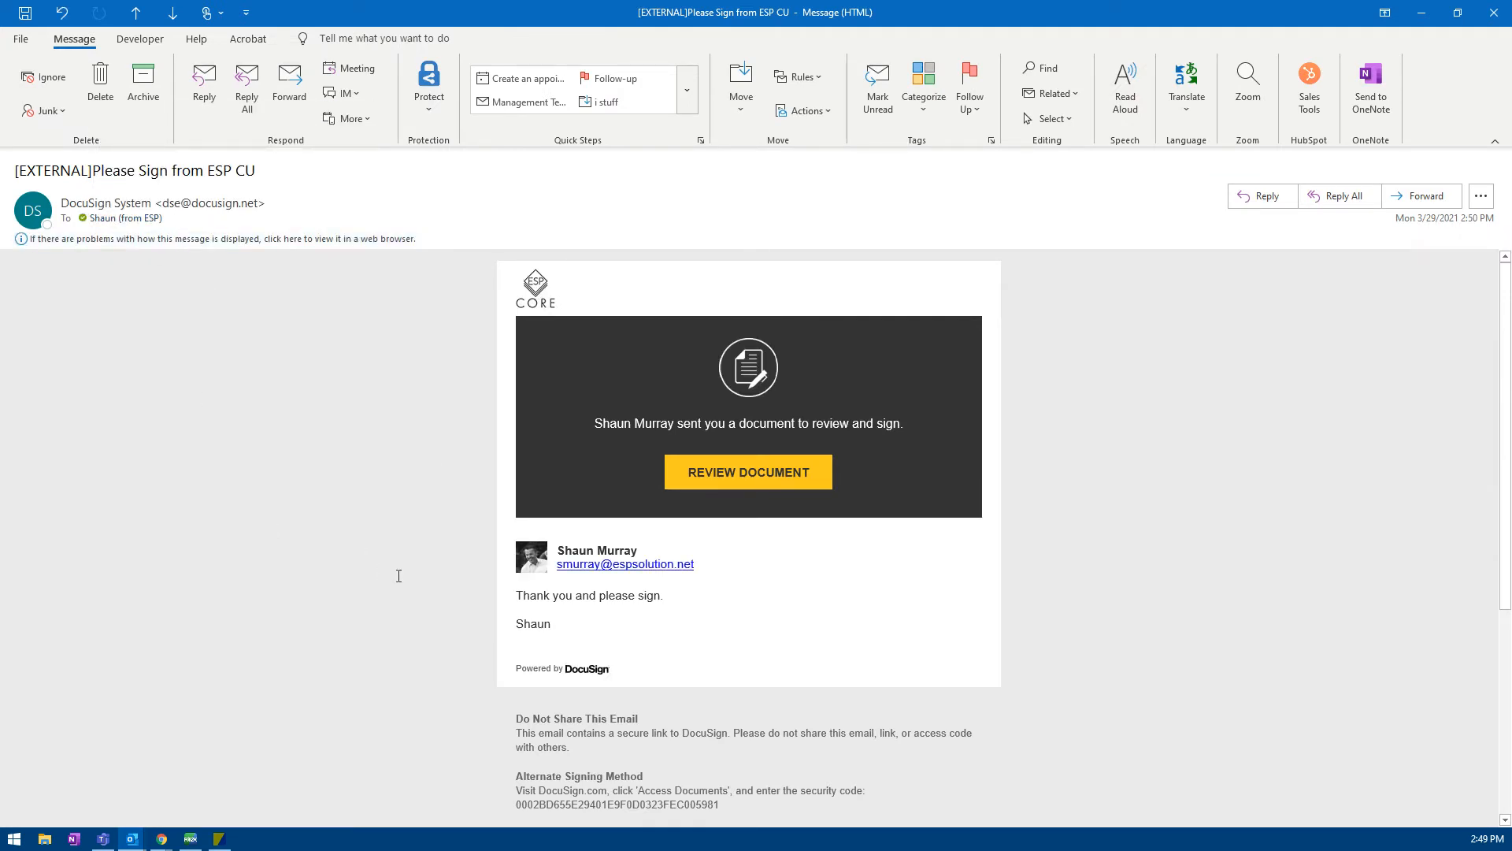
{"action": "left_click", "coordinate": [714, 477]}
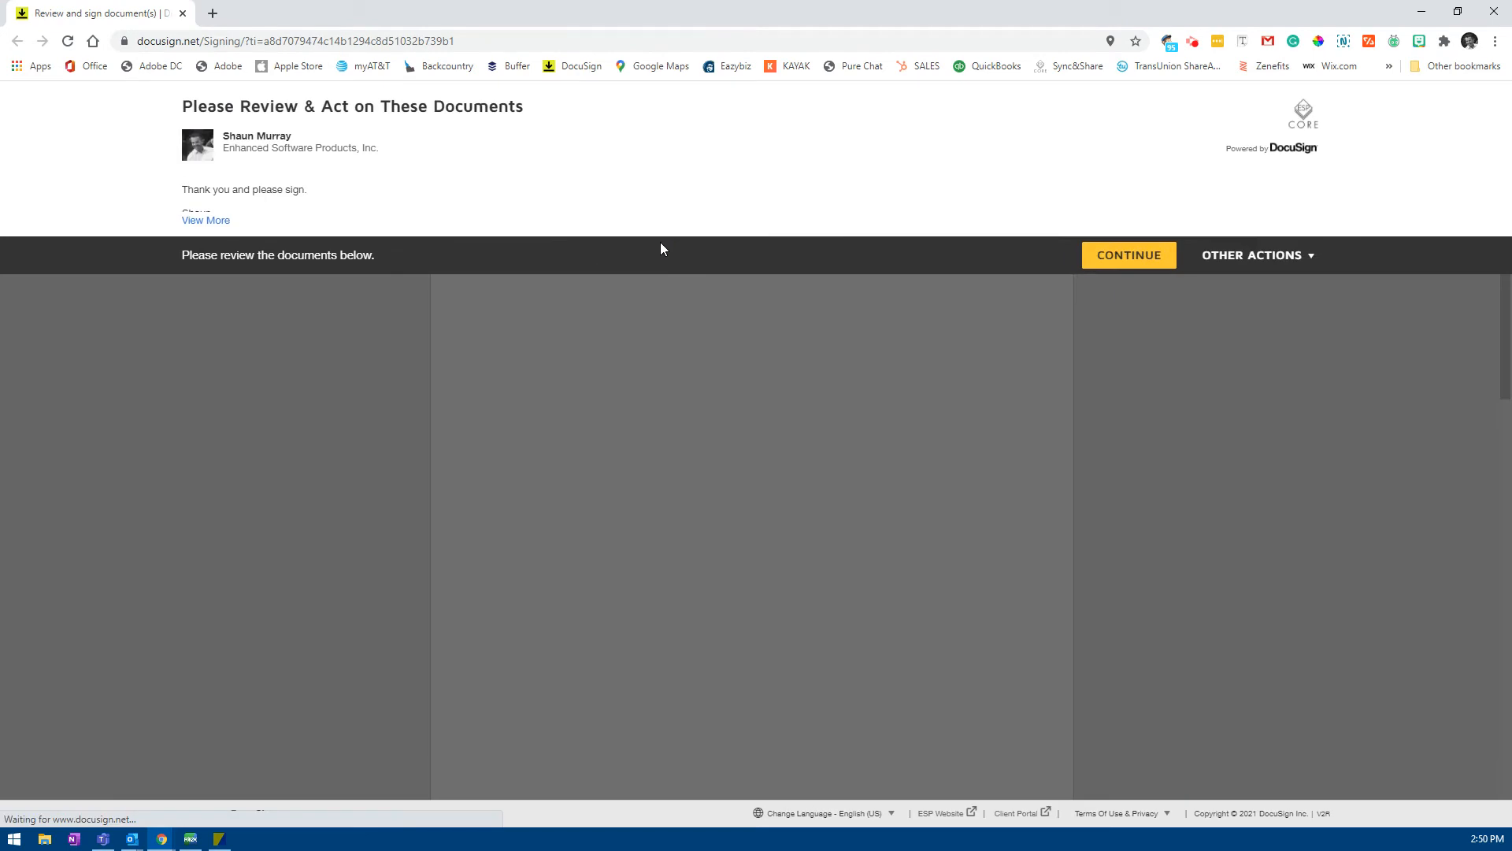
Step: Sign the co-borrower field, finish declining the login prompt, and close Chrome
{"action": "left_click", "coordinate": [1148, 255]}
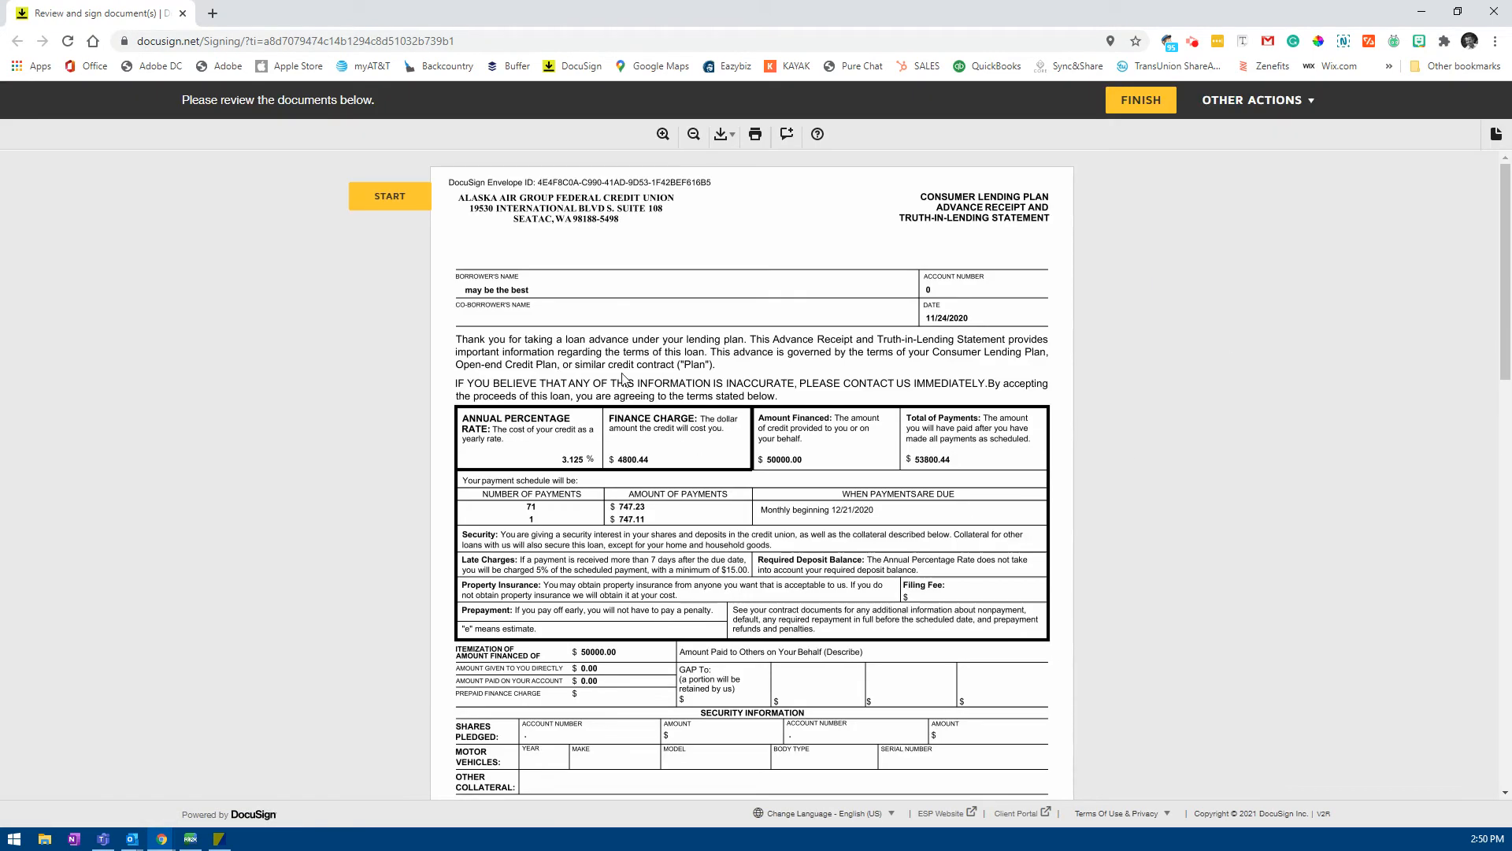
{"action": "left_click", "coordinate": [410, 203]}
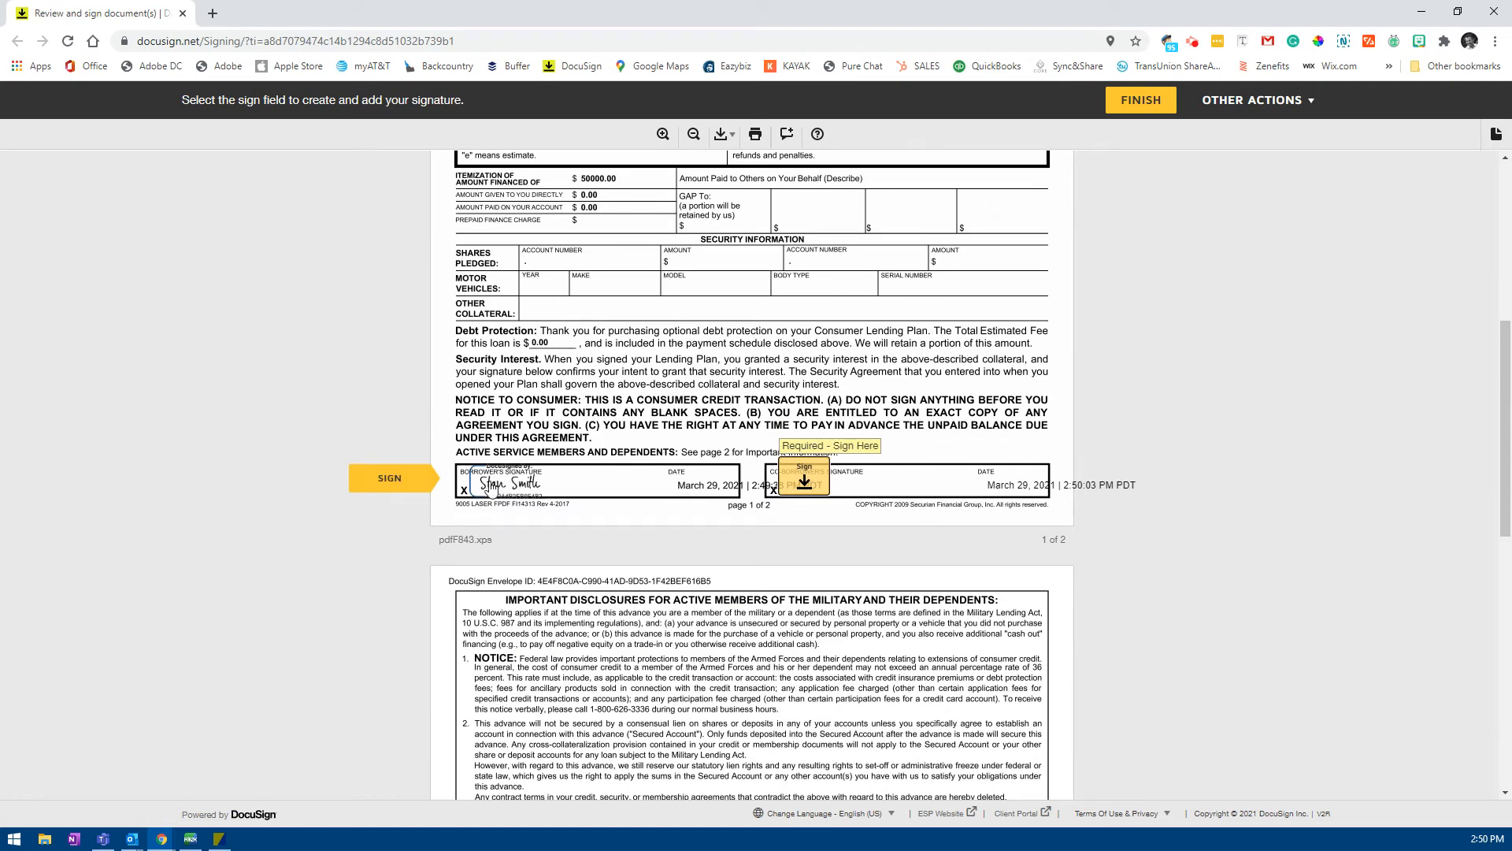
{"action": "left_click", "coordinate": [803, 478]}
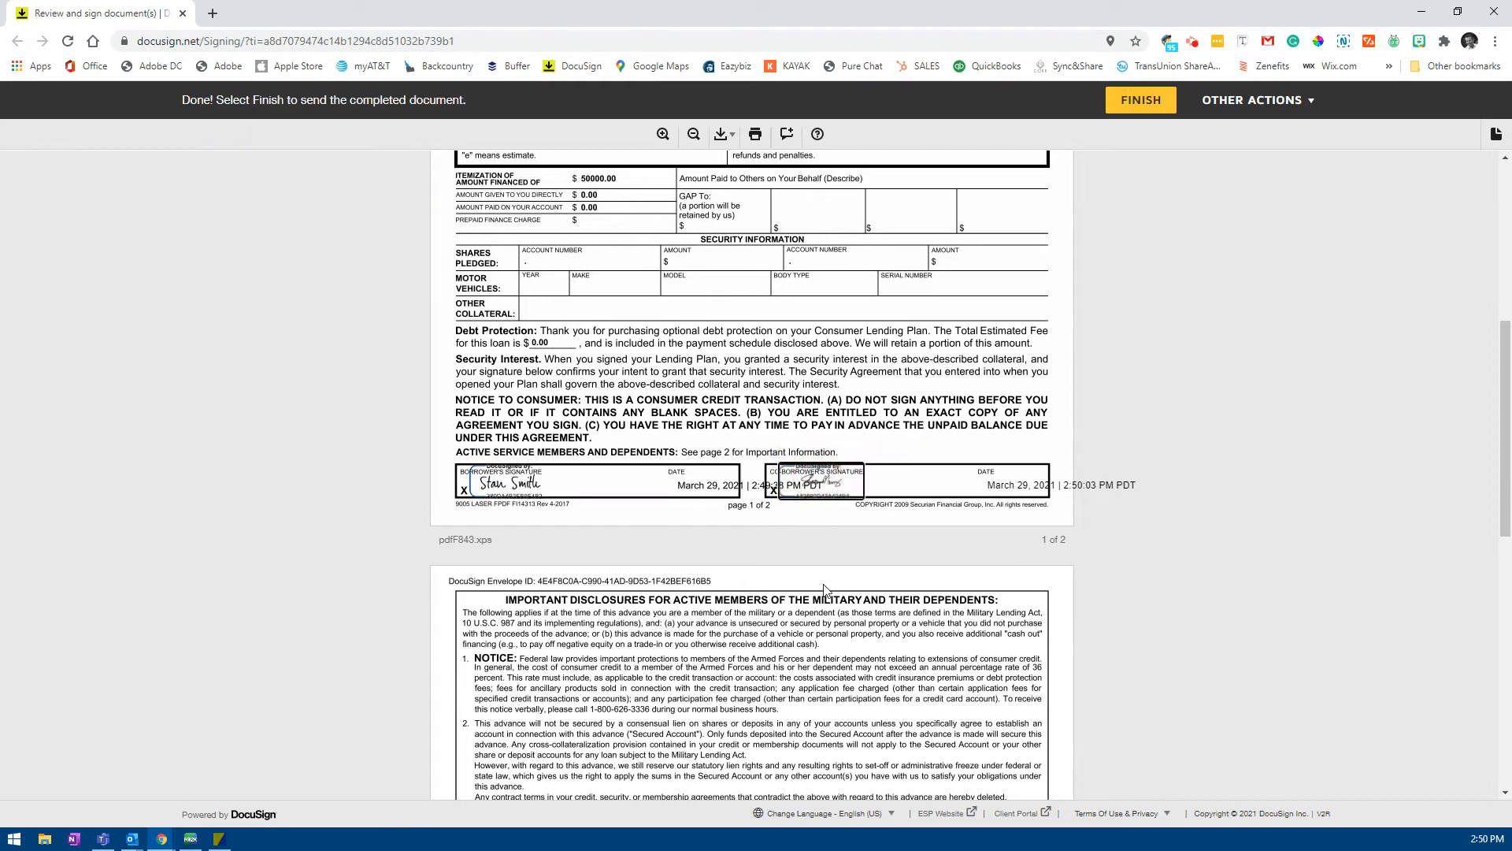
{"action": "left_click", "coordinate": [1135, 105]}
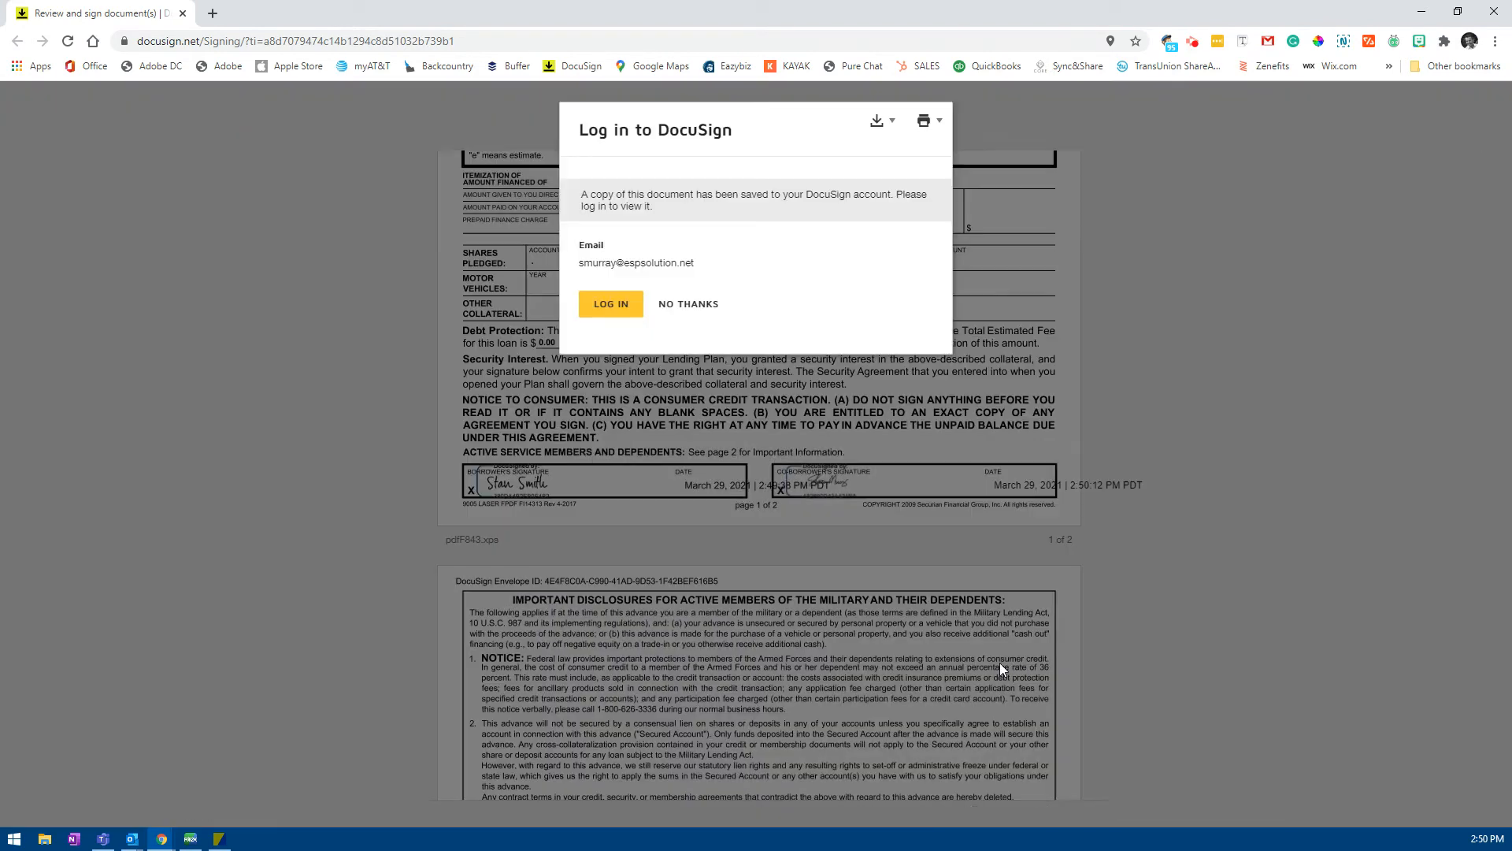
{"action": "left_click", "coordinate": [695, 307]}
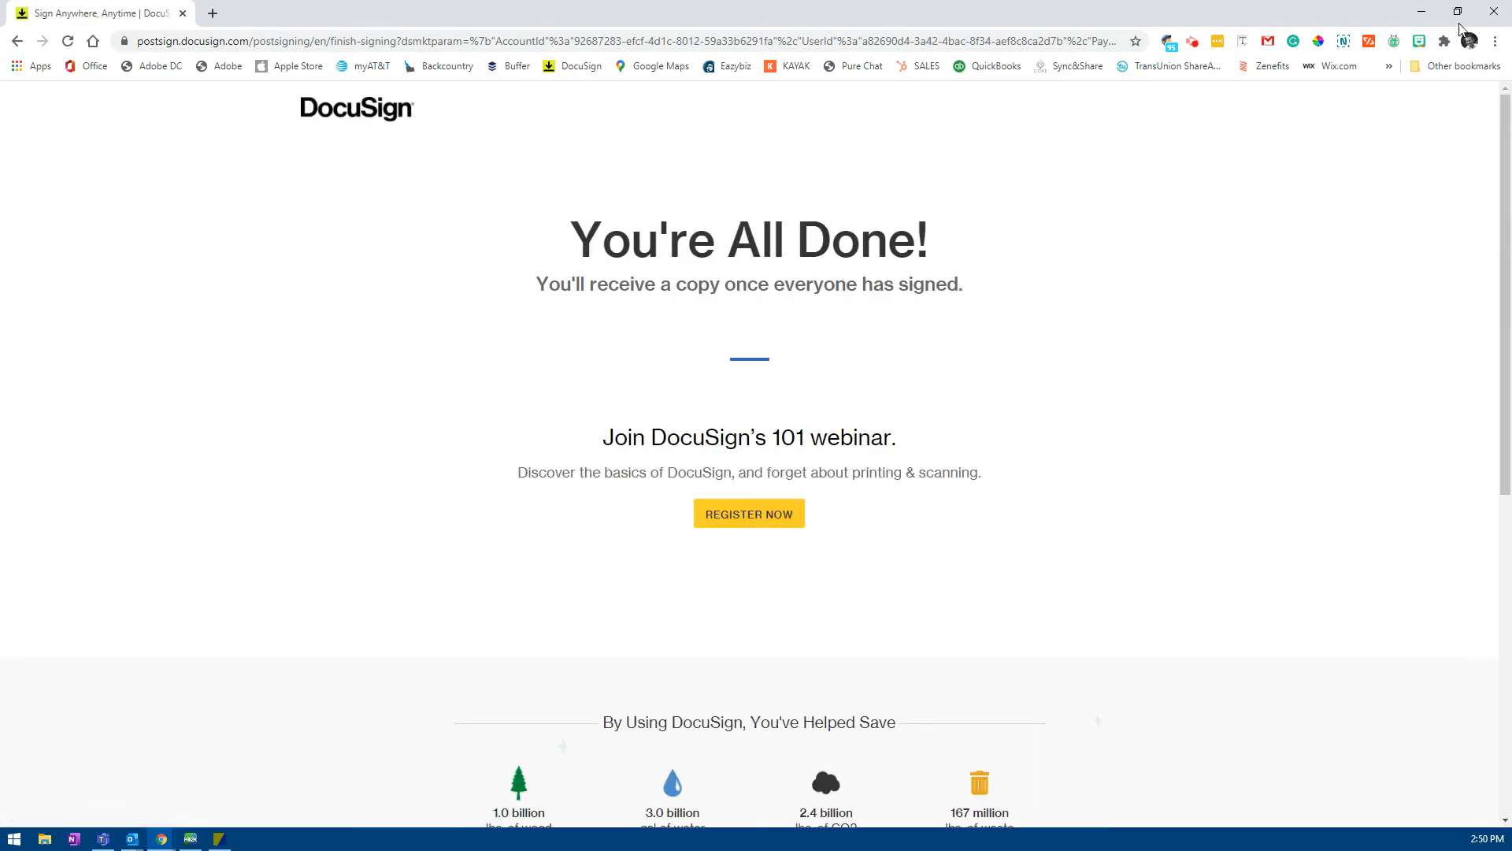
{"action": "left_click", "coordinate": [1495, 18]}
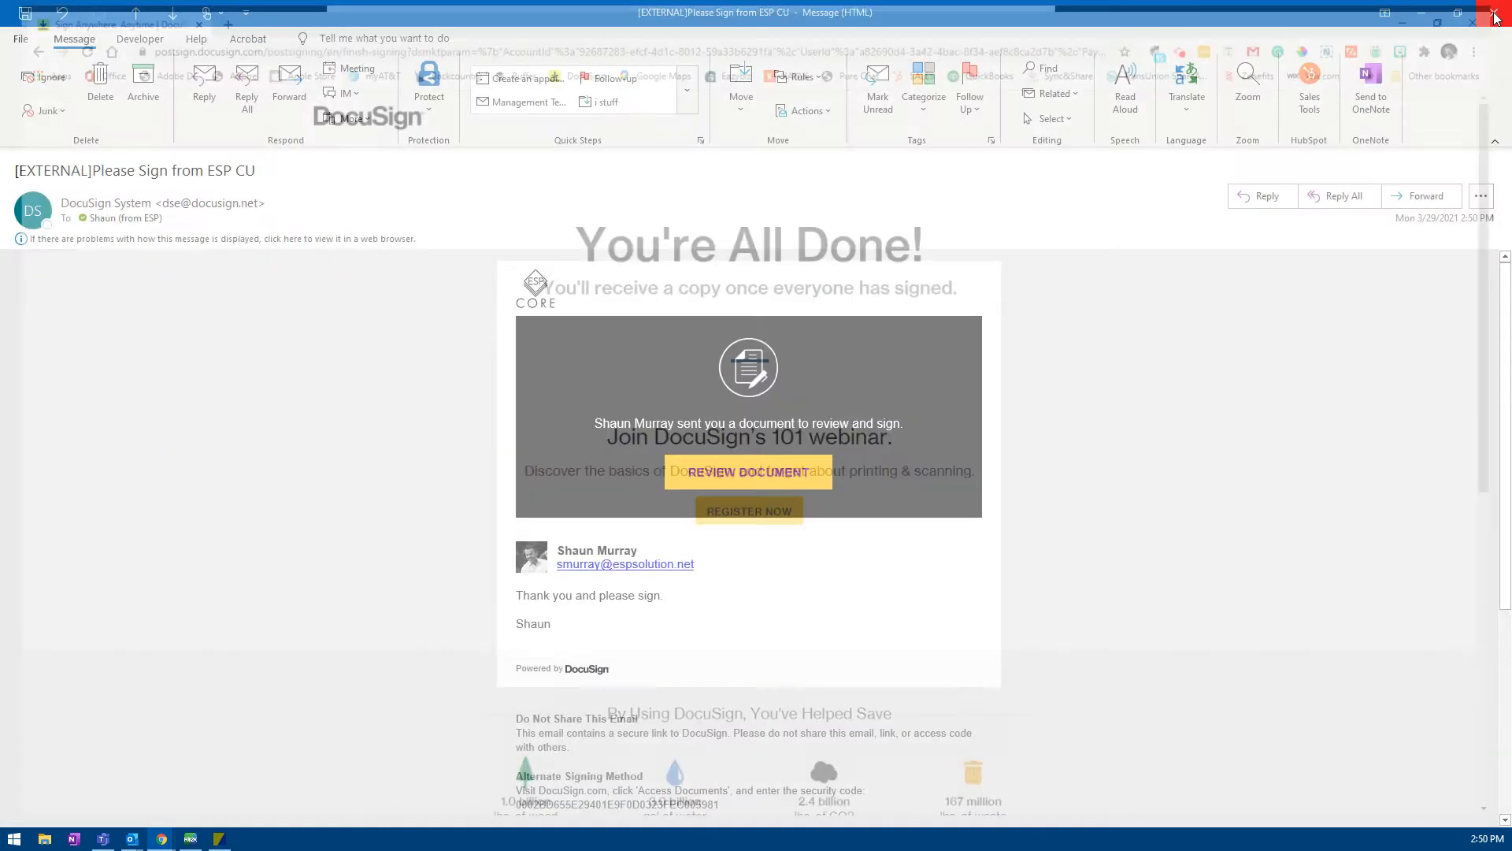
Step: Close the signing request email and run Send/Receive to fetch the completed-document emails
{"action": "left_click", "coordinate": [1491, 14]}
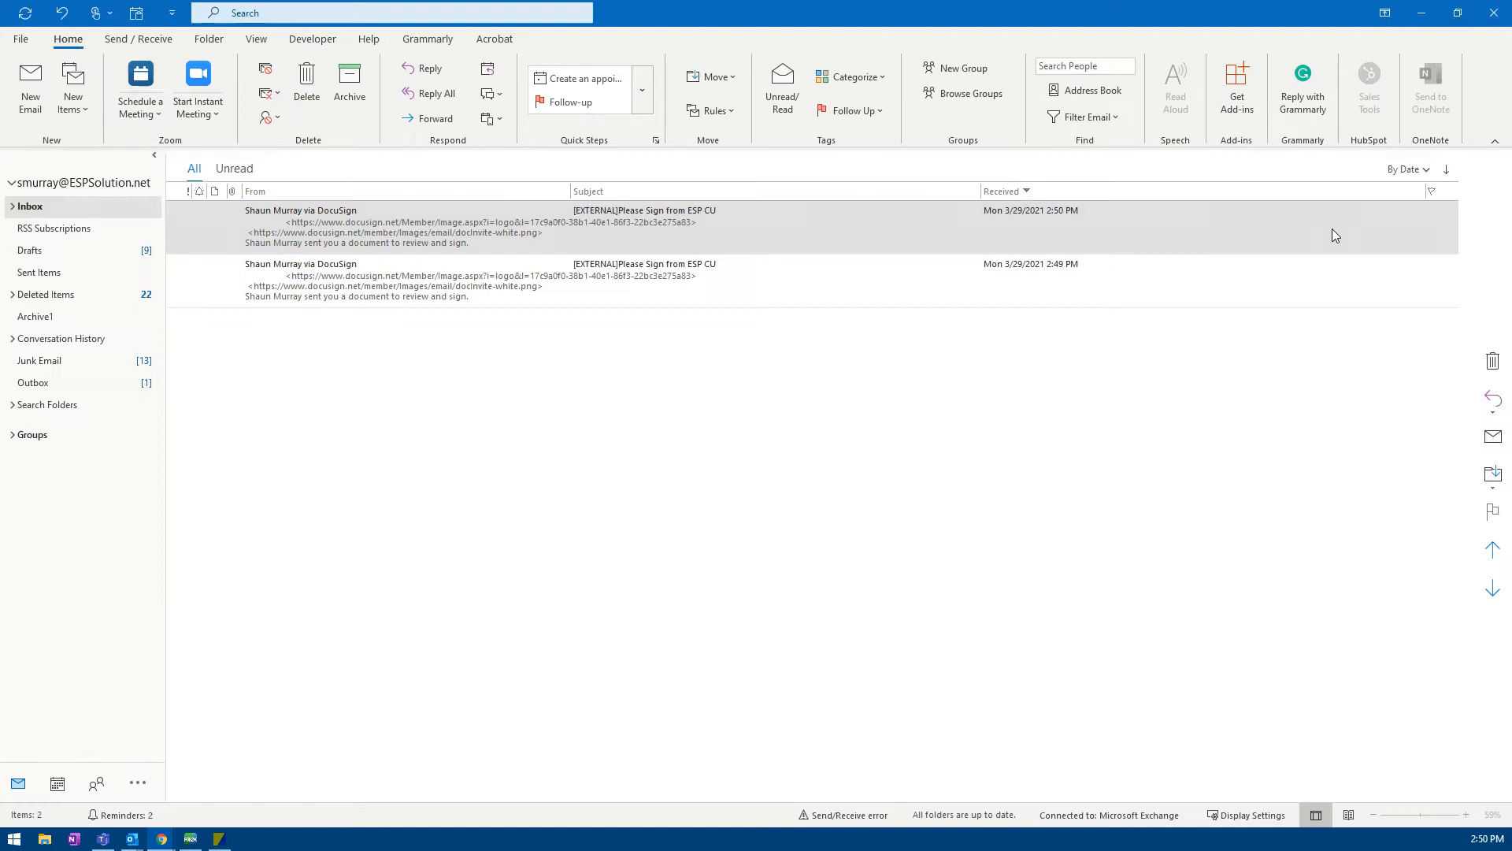
{"action": "left_click", "coordinate": [852, 535]}
{"action": "left_click", "coordinate": [28, 10]}
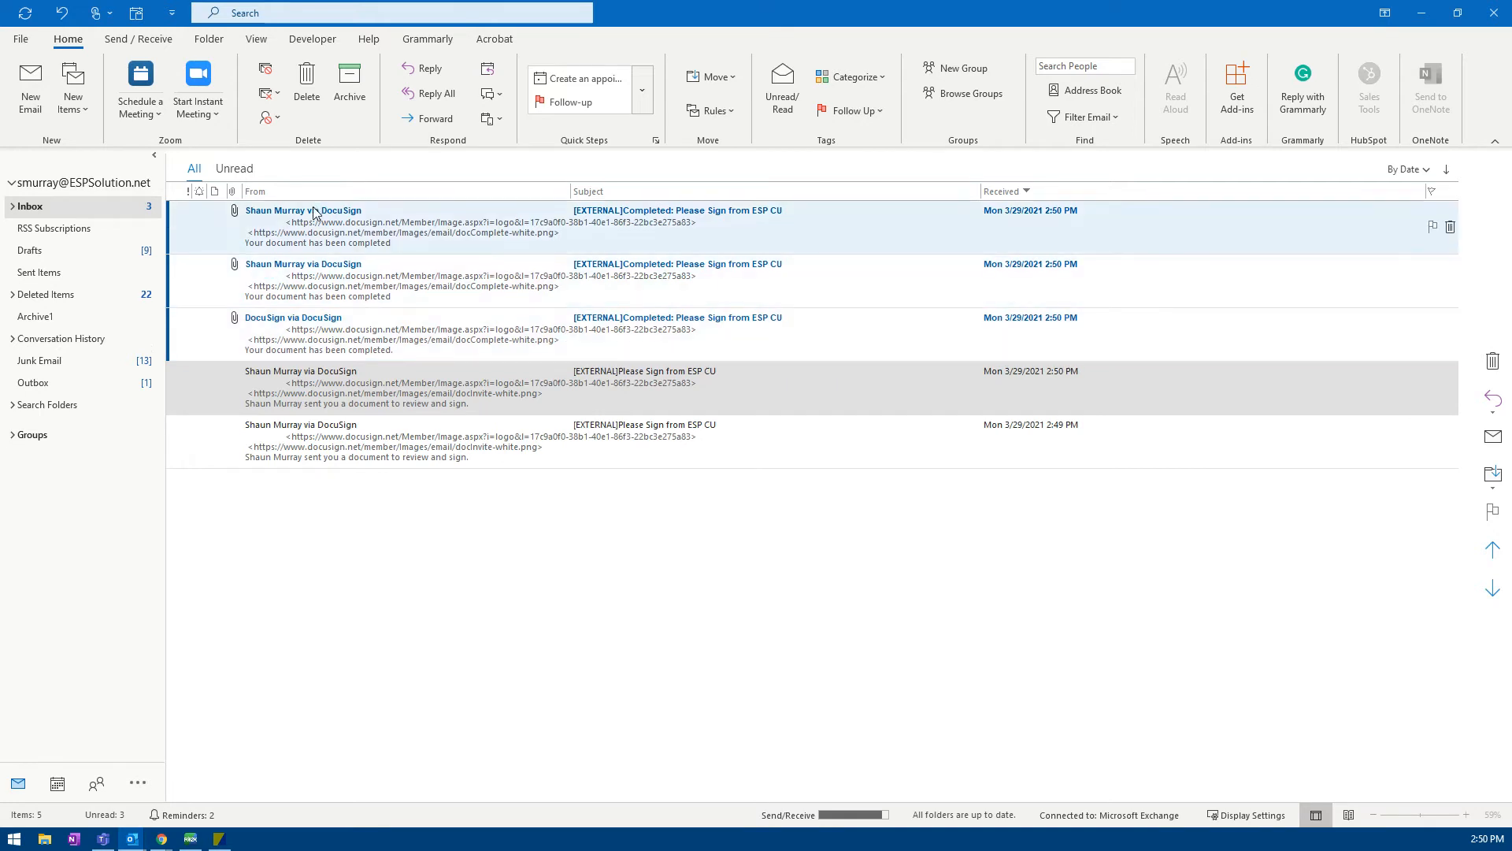
Step: Open the third Completed email and preview pdfF843.xps.pdf to check both signatures
{"action": "left_click", "coordinate": [287, 335]}
{"action": "key", "text": "Return"}
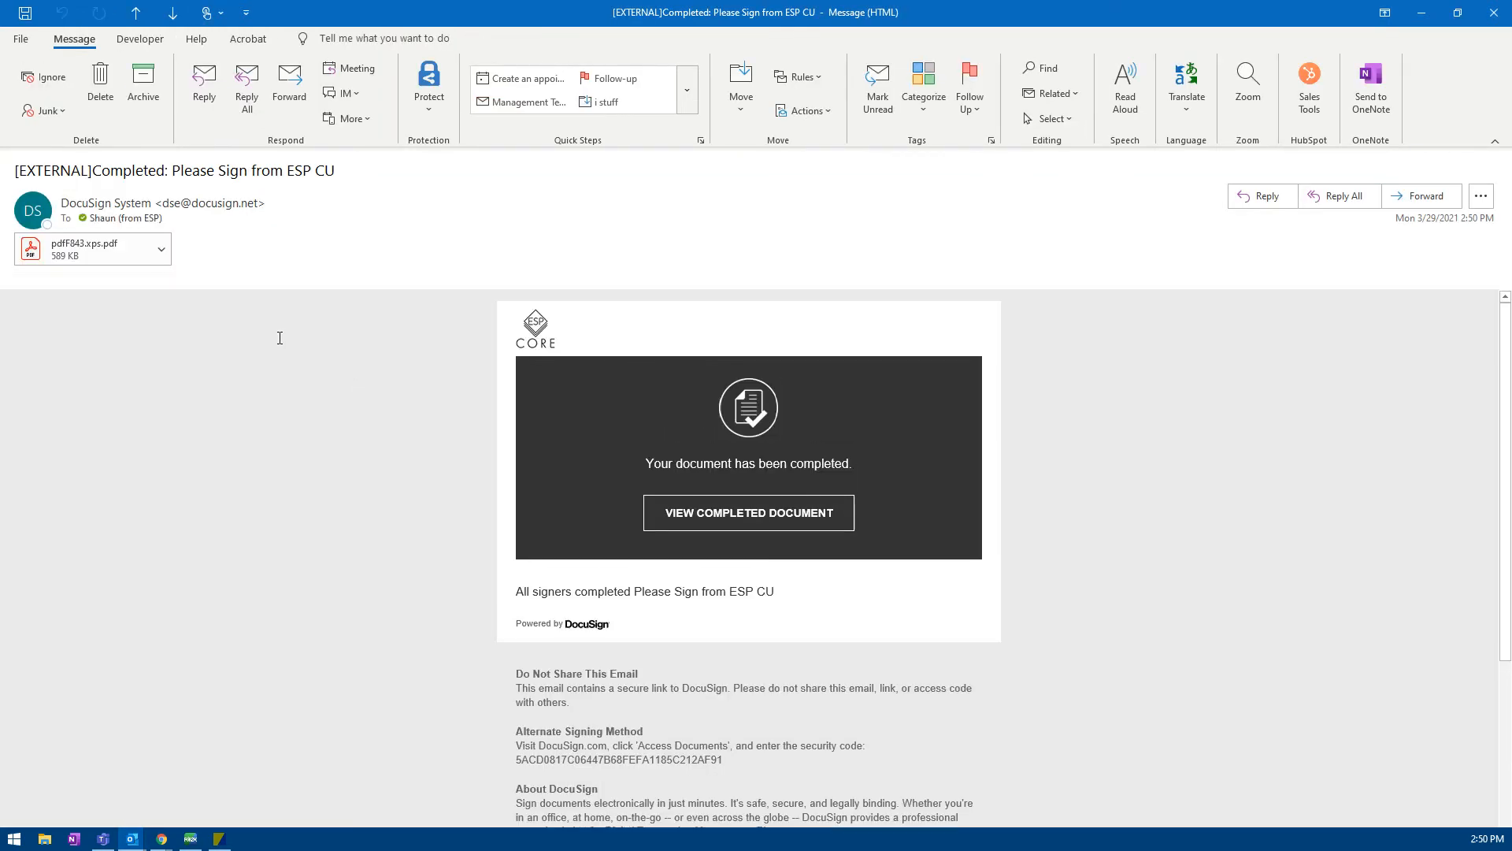
{"action": "left_click", "coordinate": [86, 266]}
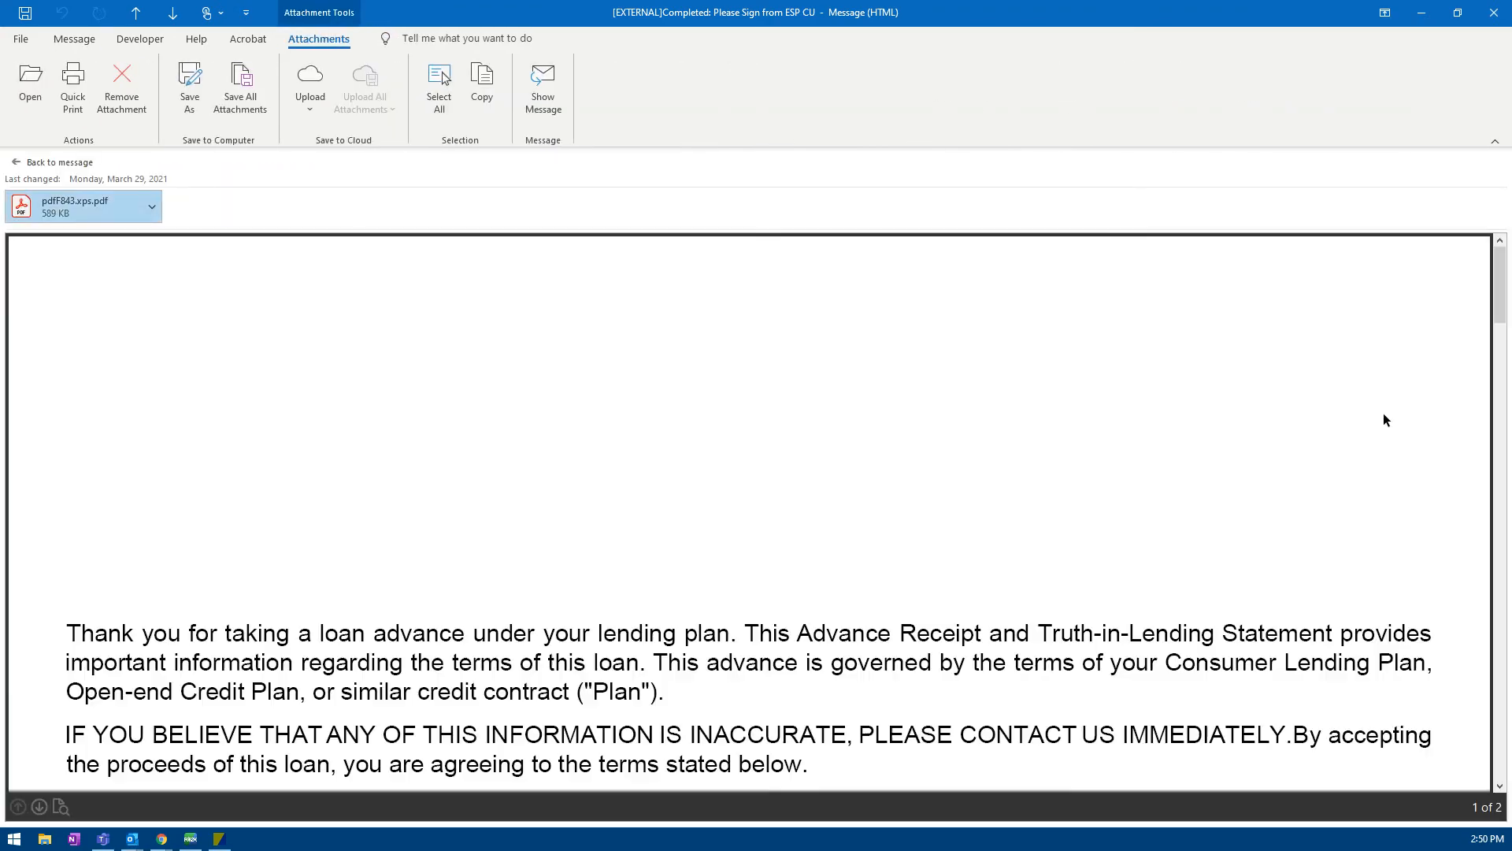
{"action": "left_click_drag", "start_coordinate": [1499, 284], "coordinate": [1499, 527]}
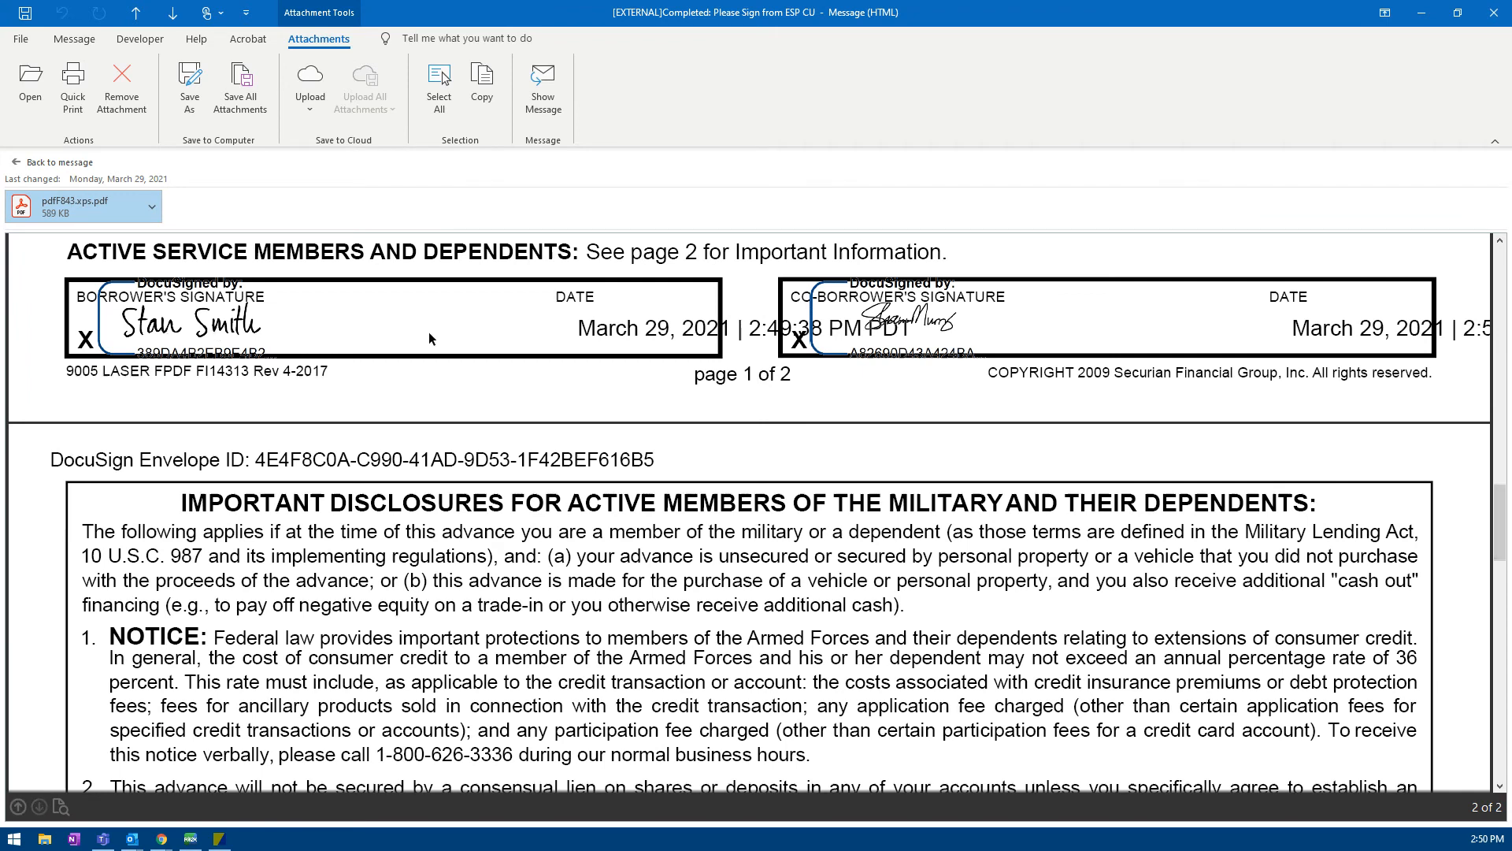
{"action": "left_click", "coordinate": [1489, 17]}
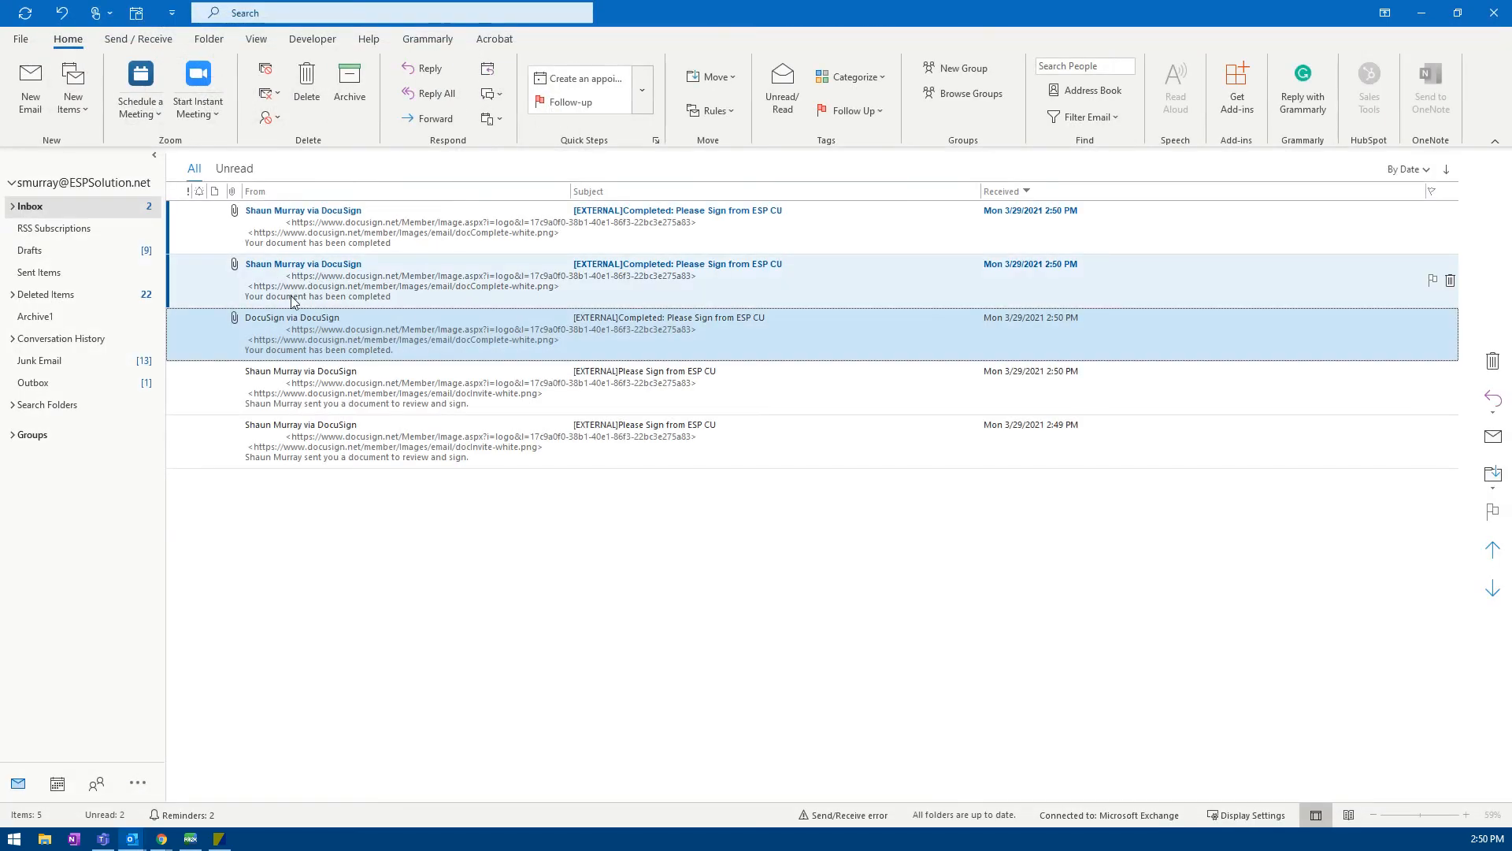
Step: Save the Completed email's signed PDF to the Desktop under a new 'St…' loan file name
{"action": "left_click", "coordinate": [298, 293]}
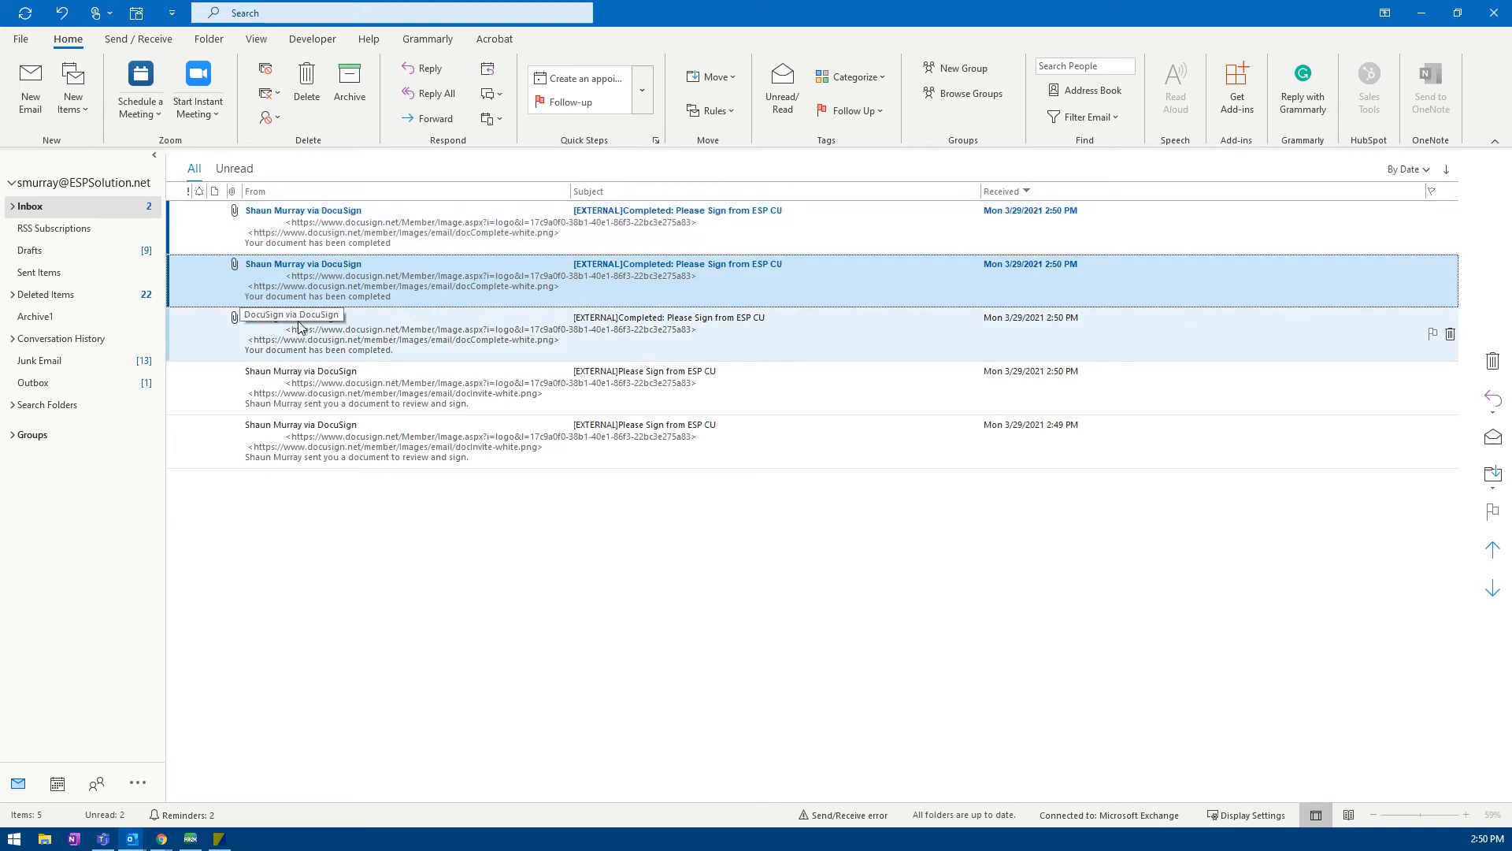
{"action": "double_click", "coordinate": [390, 346]}
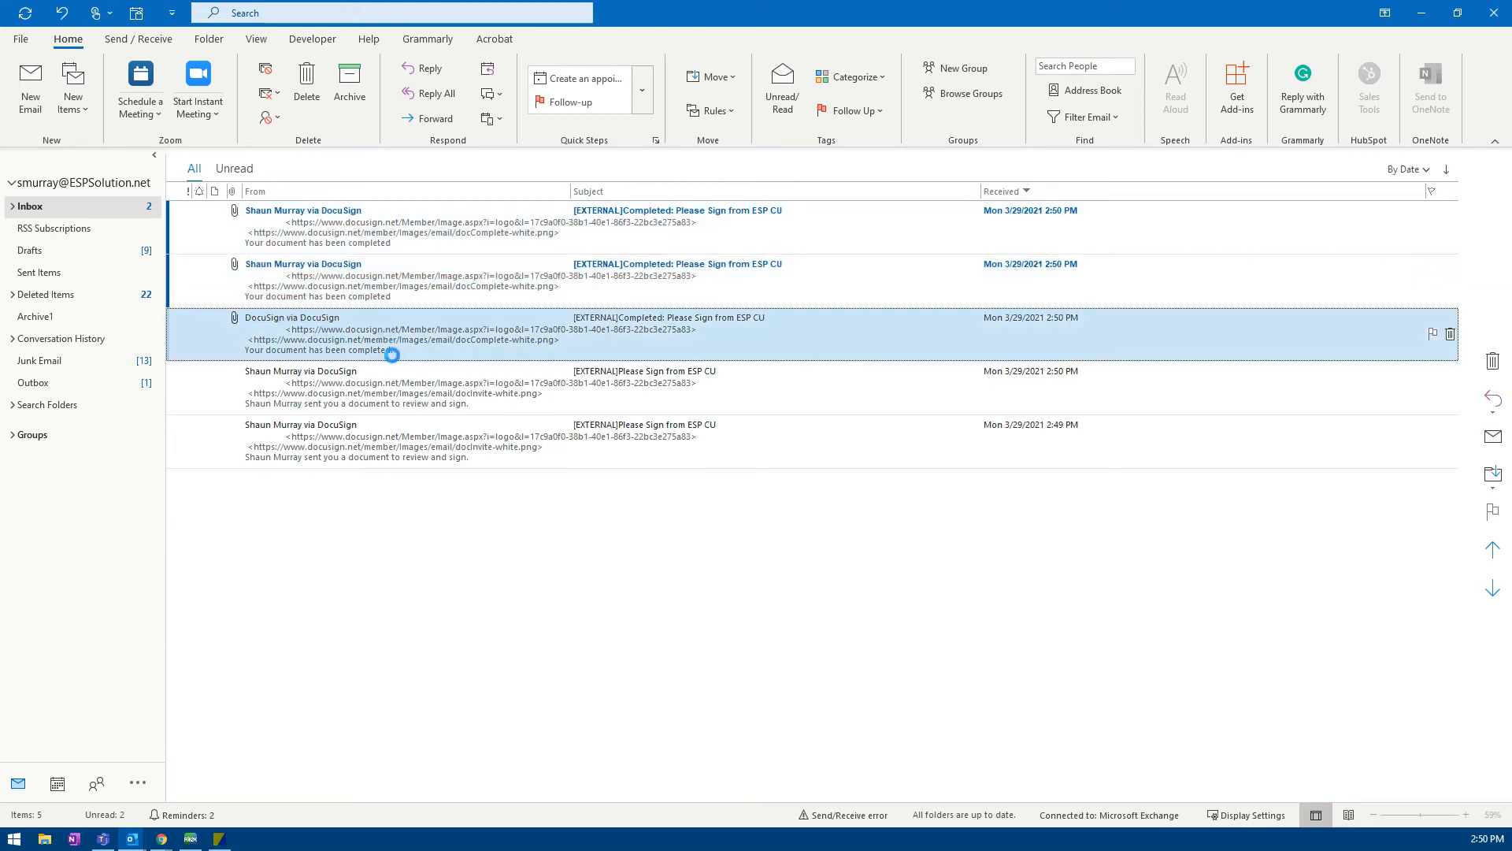
{"action": "right_click", "coordinate": [102, 267]}
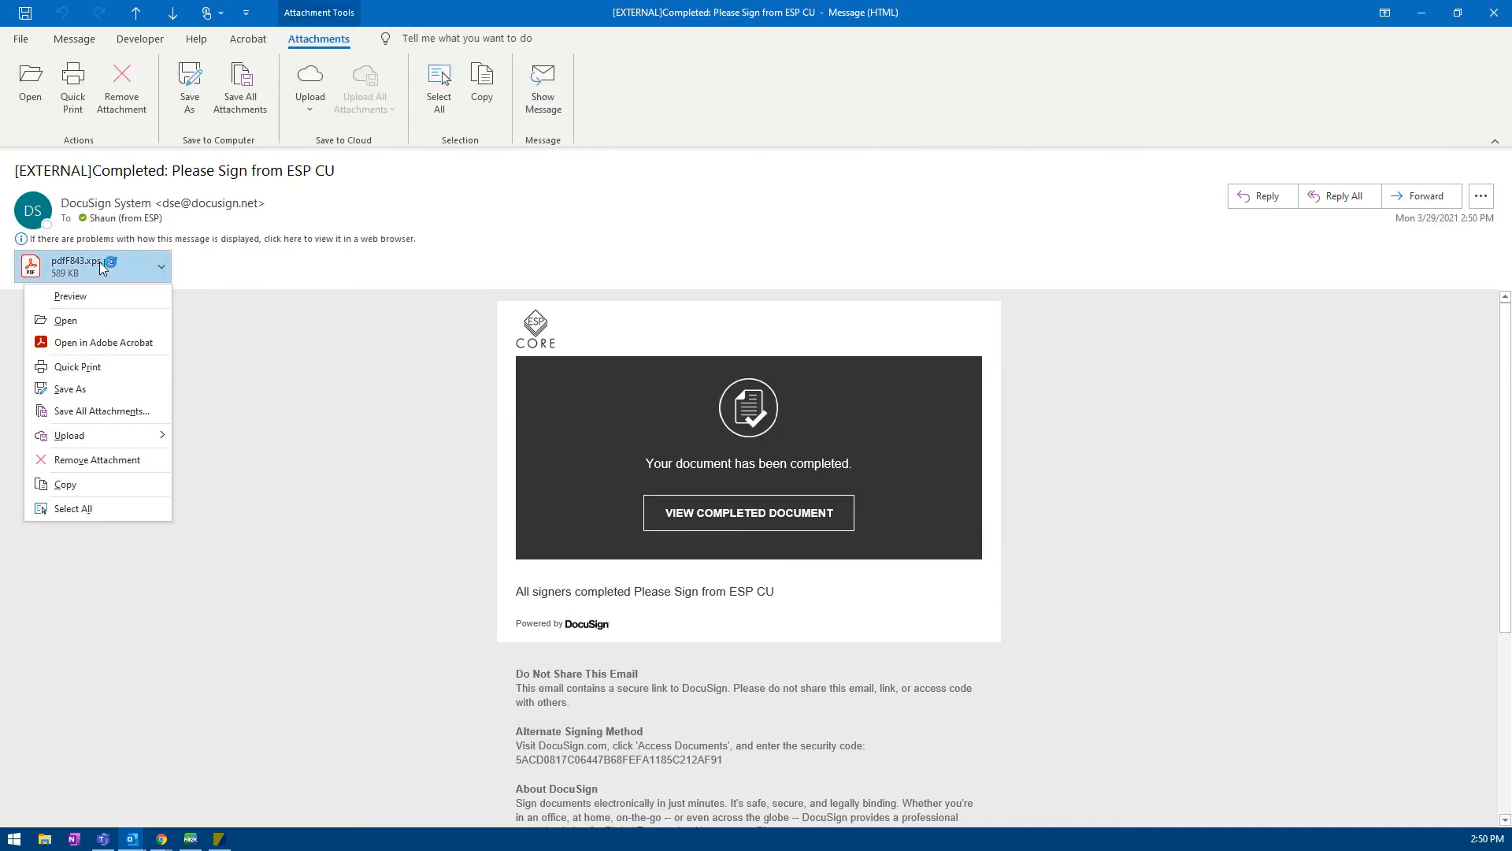
{"action": "left_click", "coordinate": [86, 389]}
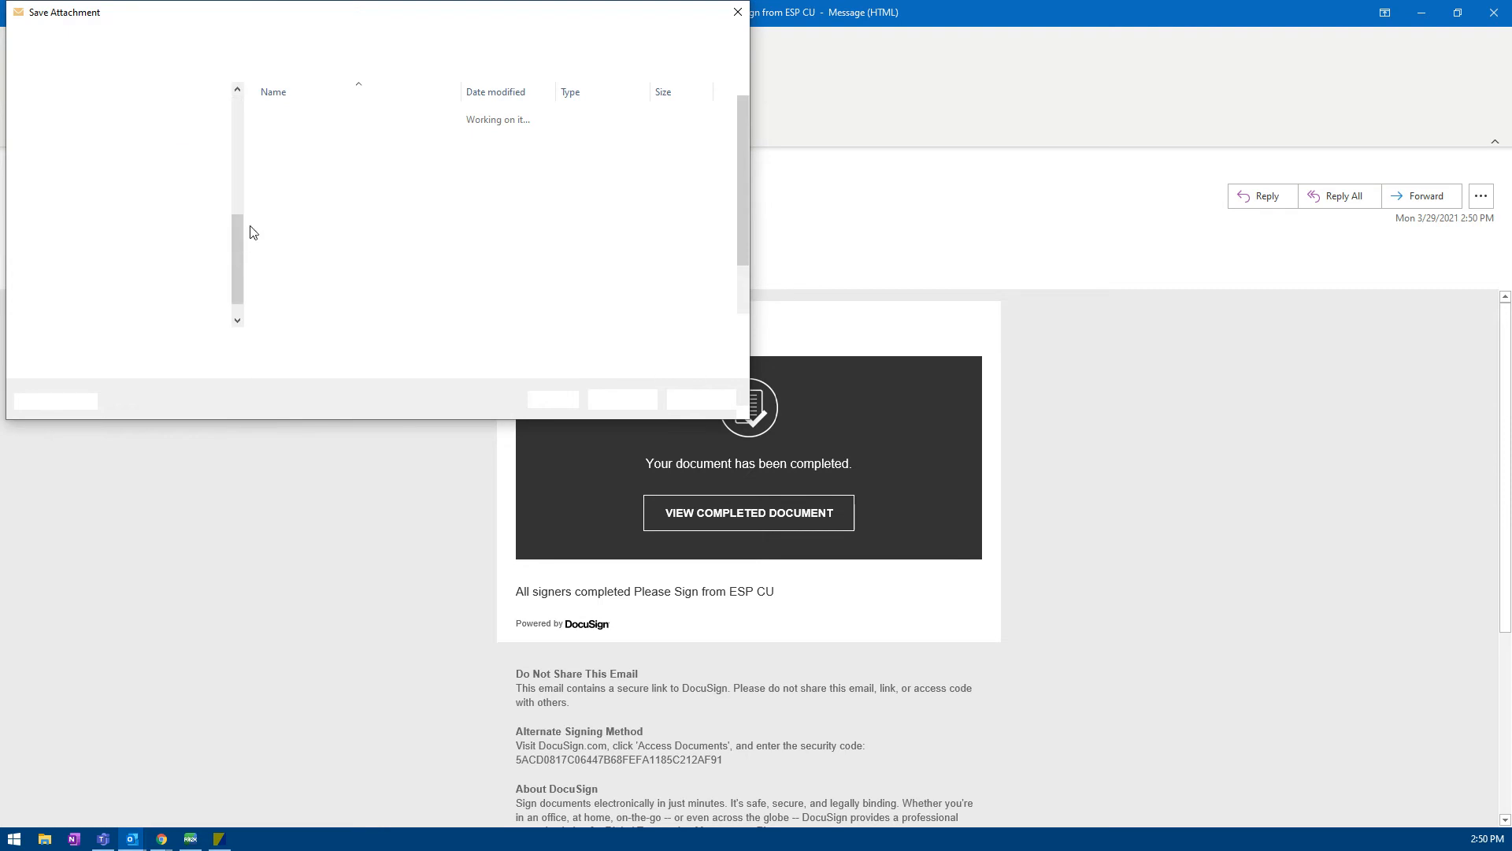
{"action": "left_click", "coordinate": [65, 135]}
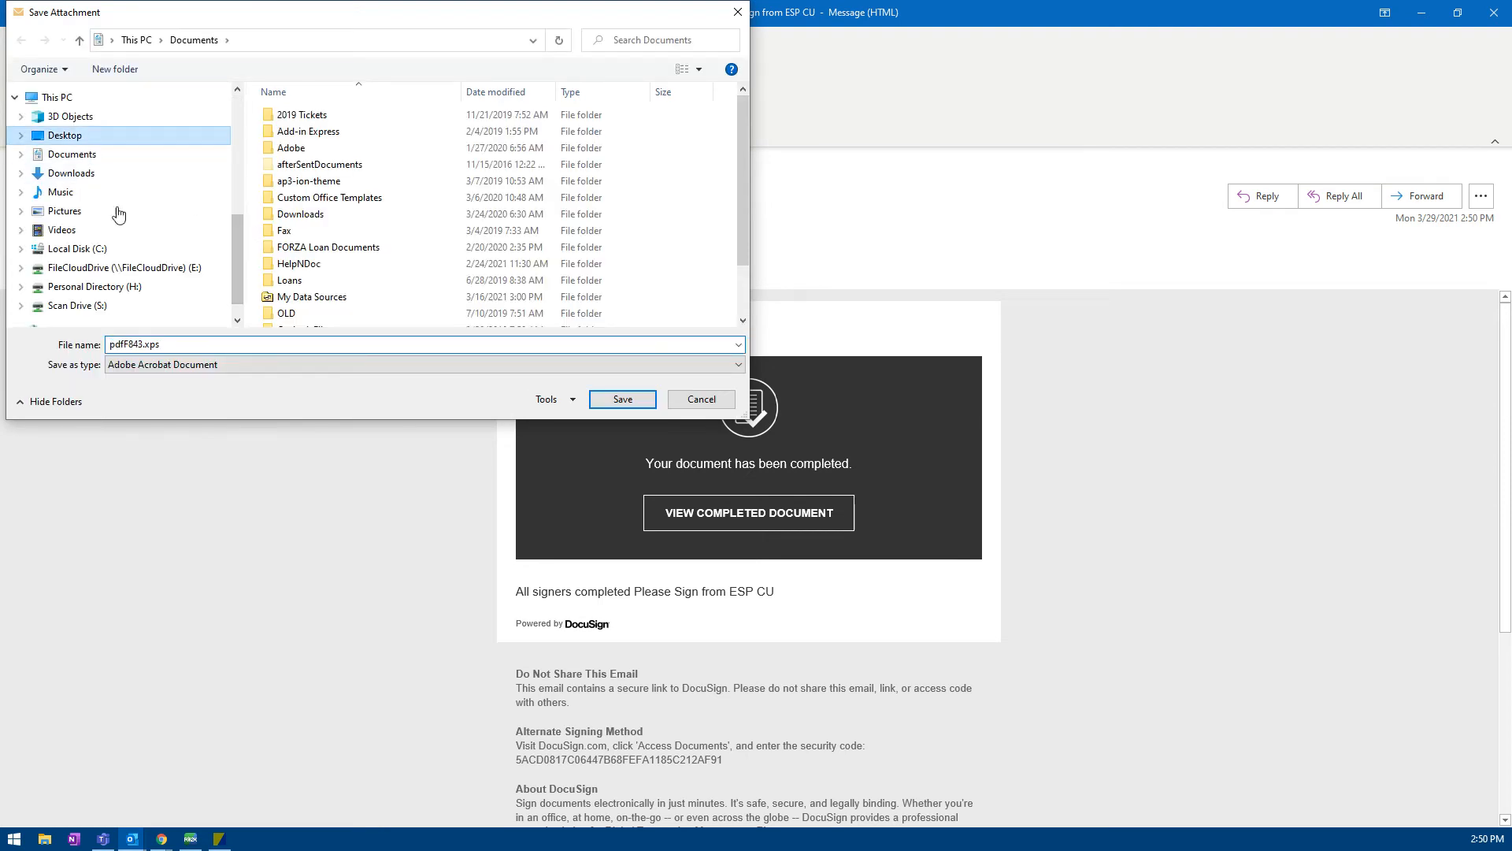
{"action": "left_click", "coordinate": [225, 344]}
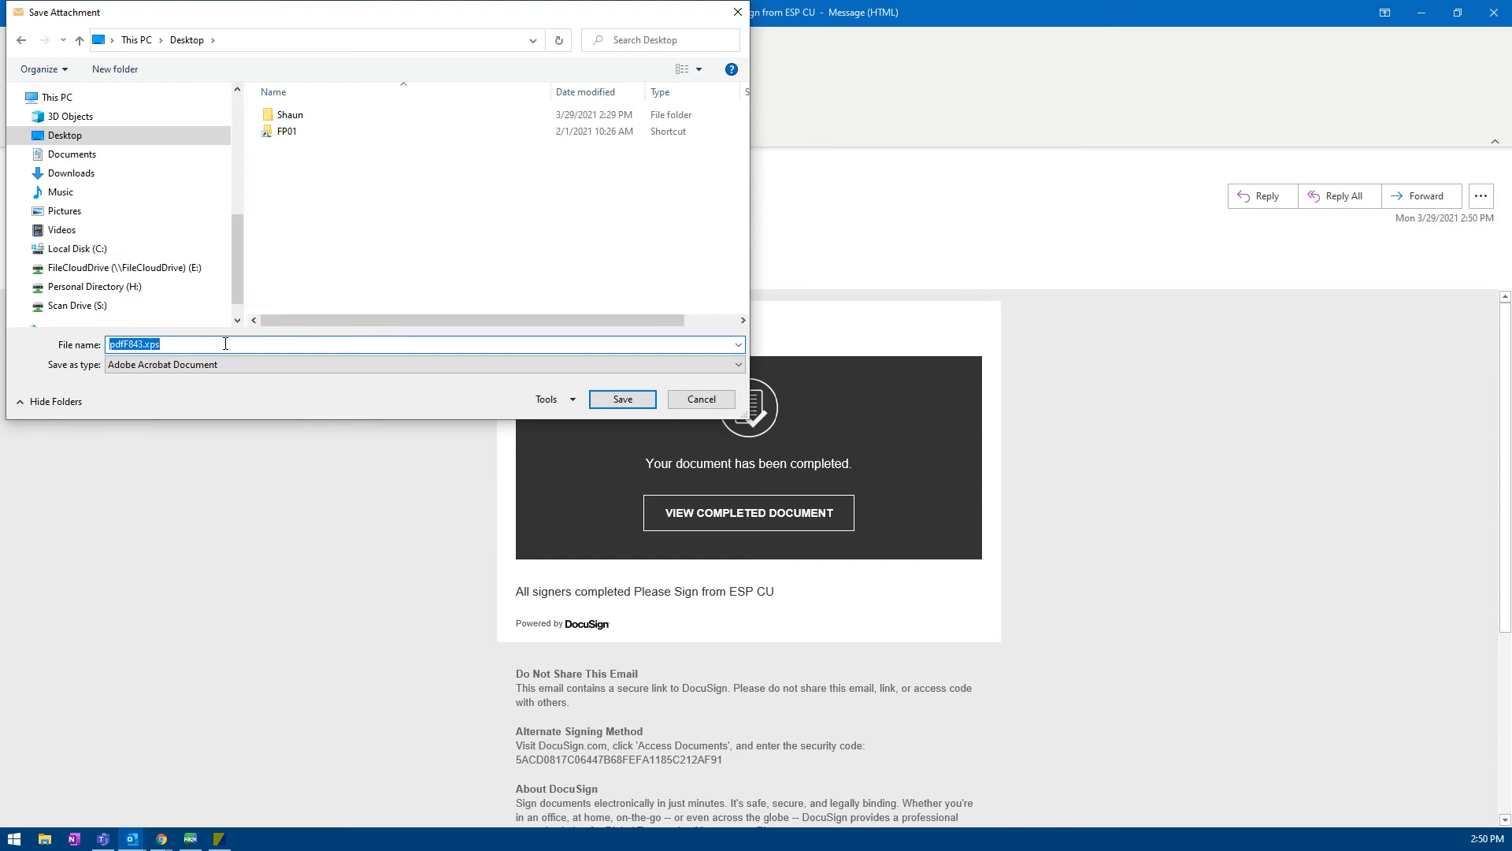
{"action": "type", "text": "Stans Loan .45"}
{"action": "left_click", "coordinate": [619, 401]}
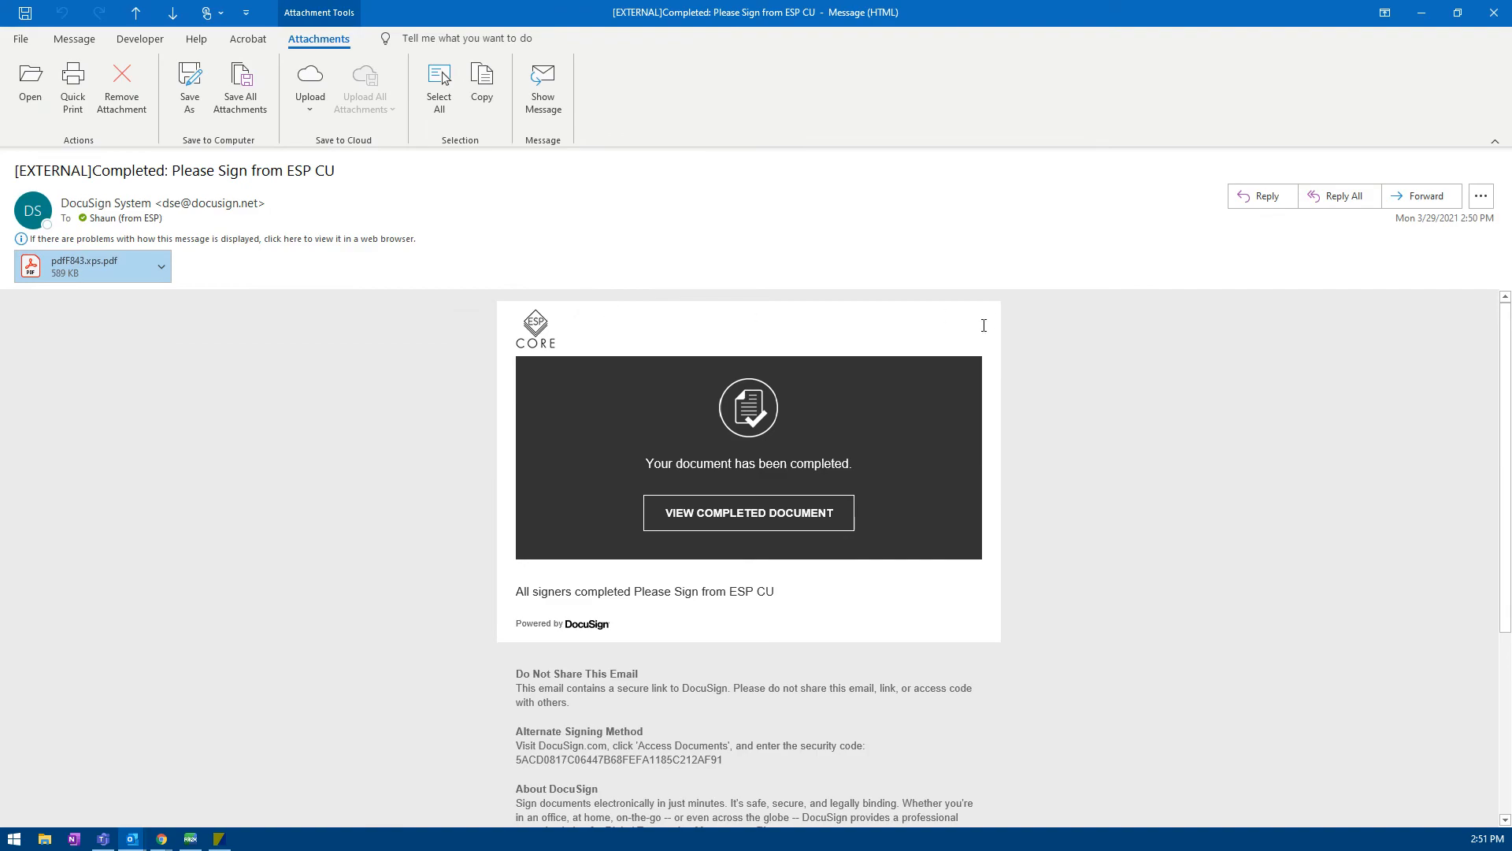
{"action": "left_click", "coordinate": [1491, 19]}
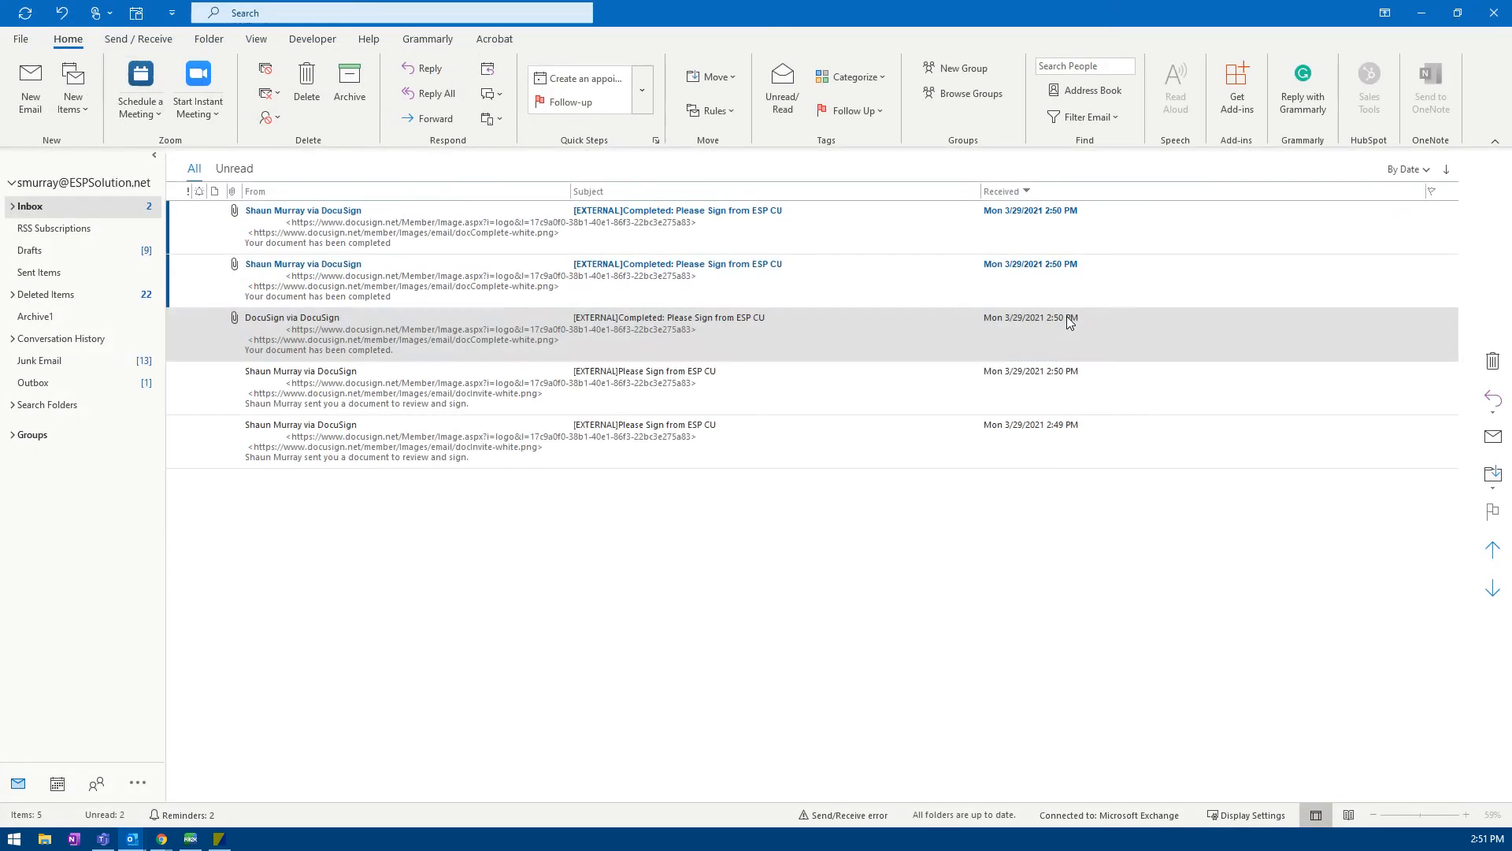
Step: Minimize Outlook, bring FORZA forward, and switch to Member Services from the Services menu
{"action": "left_click", "coordinate": [1422, 12]}
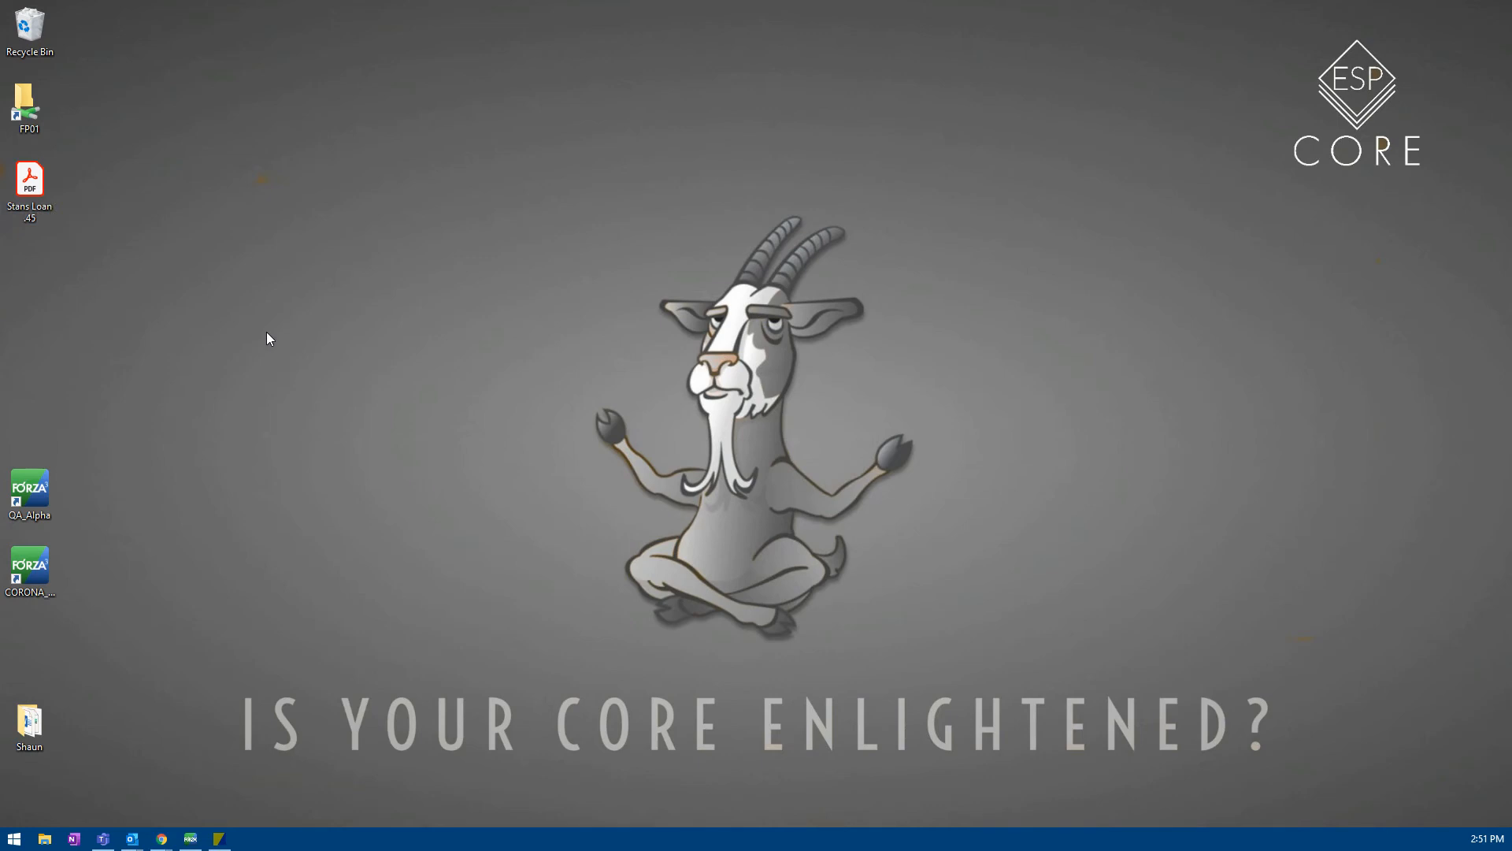
{"action": "left_click", "coordinate": [191, 838]}
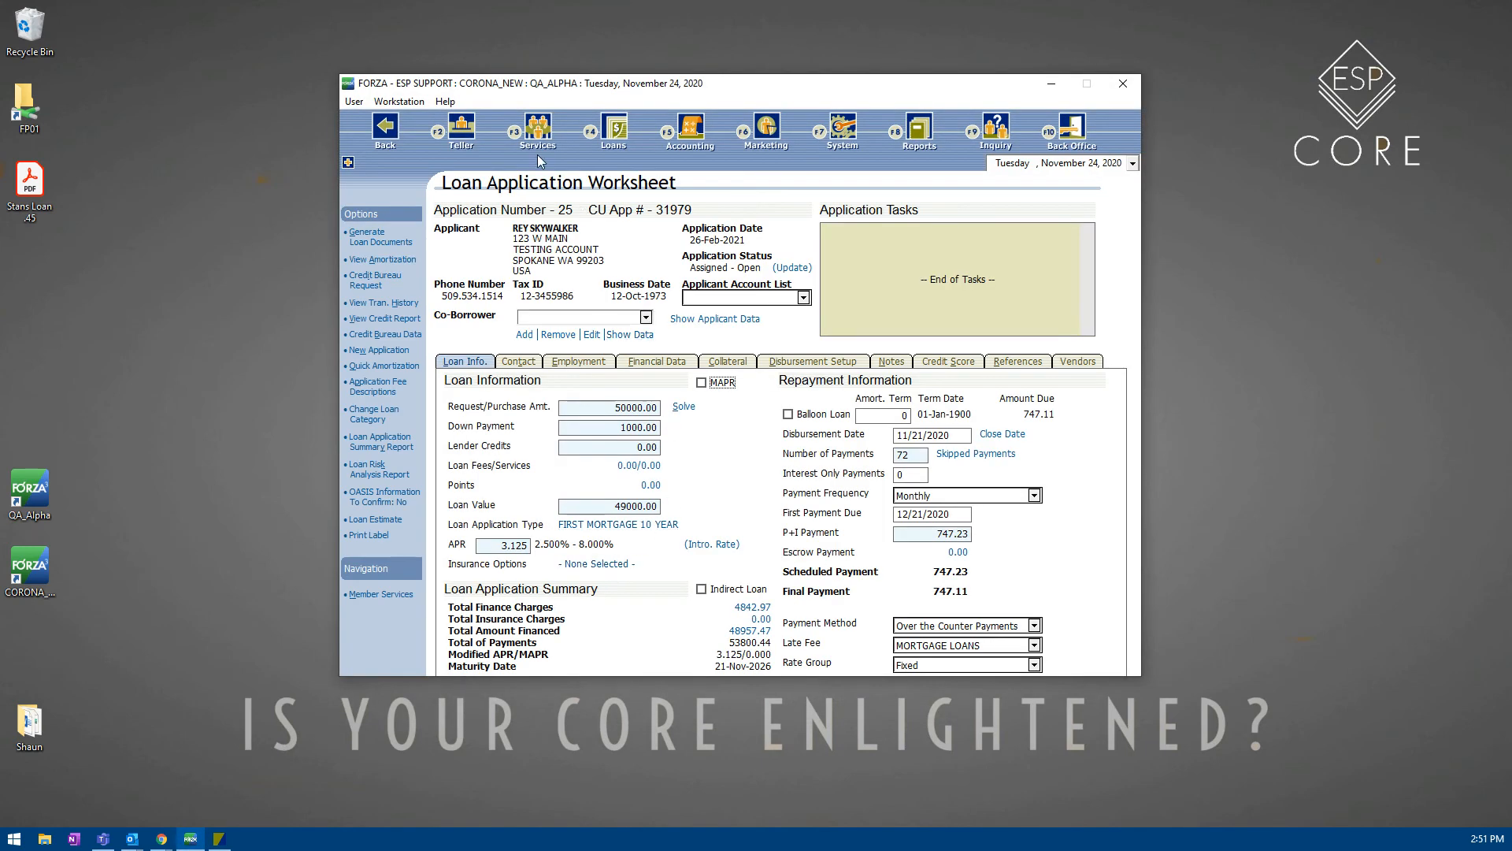
{"action": "left_click", "coordinate": [538, 130]}
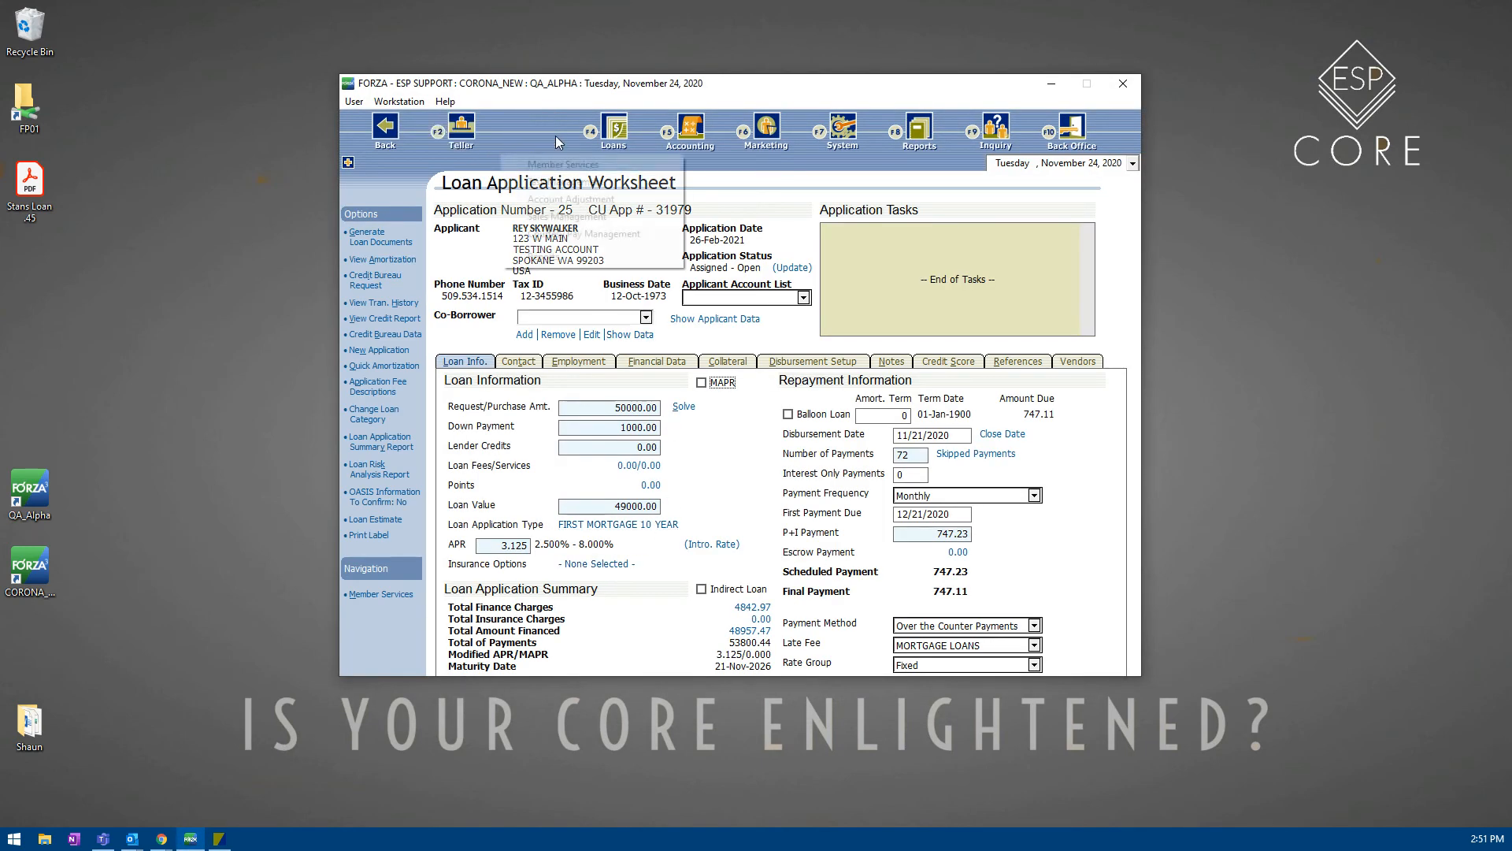
{"action": "left_click", "coordinate": [552, 164]}
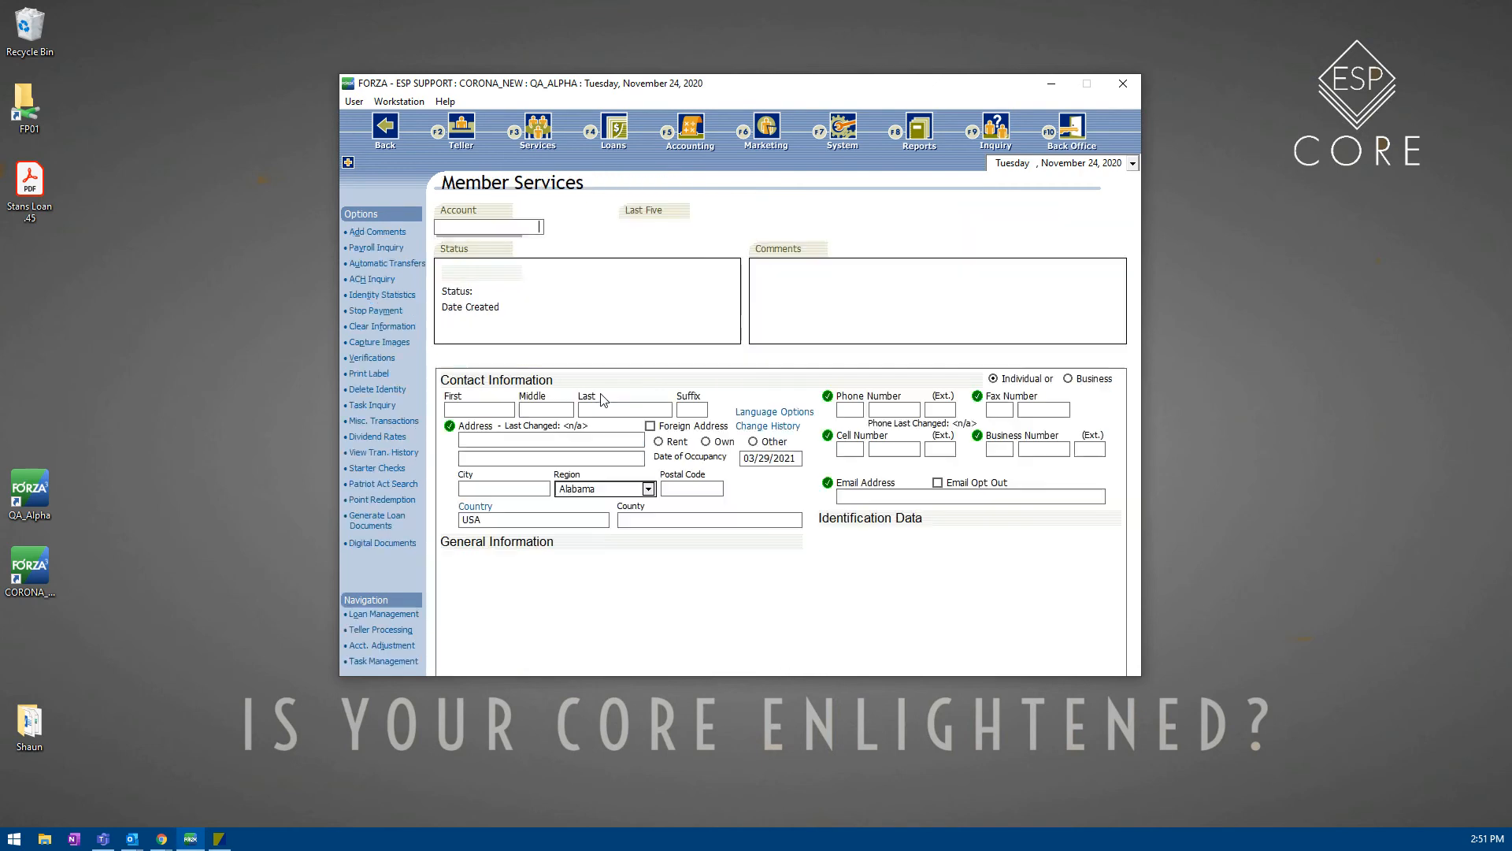
Step: Search for the member by surname, load their record, and dismiss the comments notice
{"action": "left_click", "coordinate": [566, 227]}
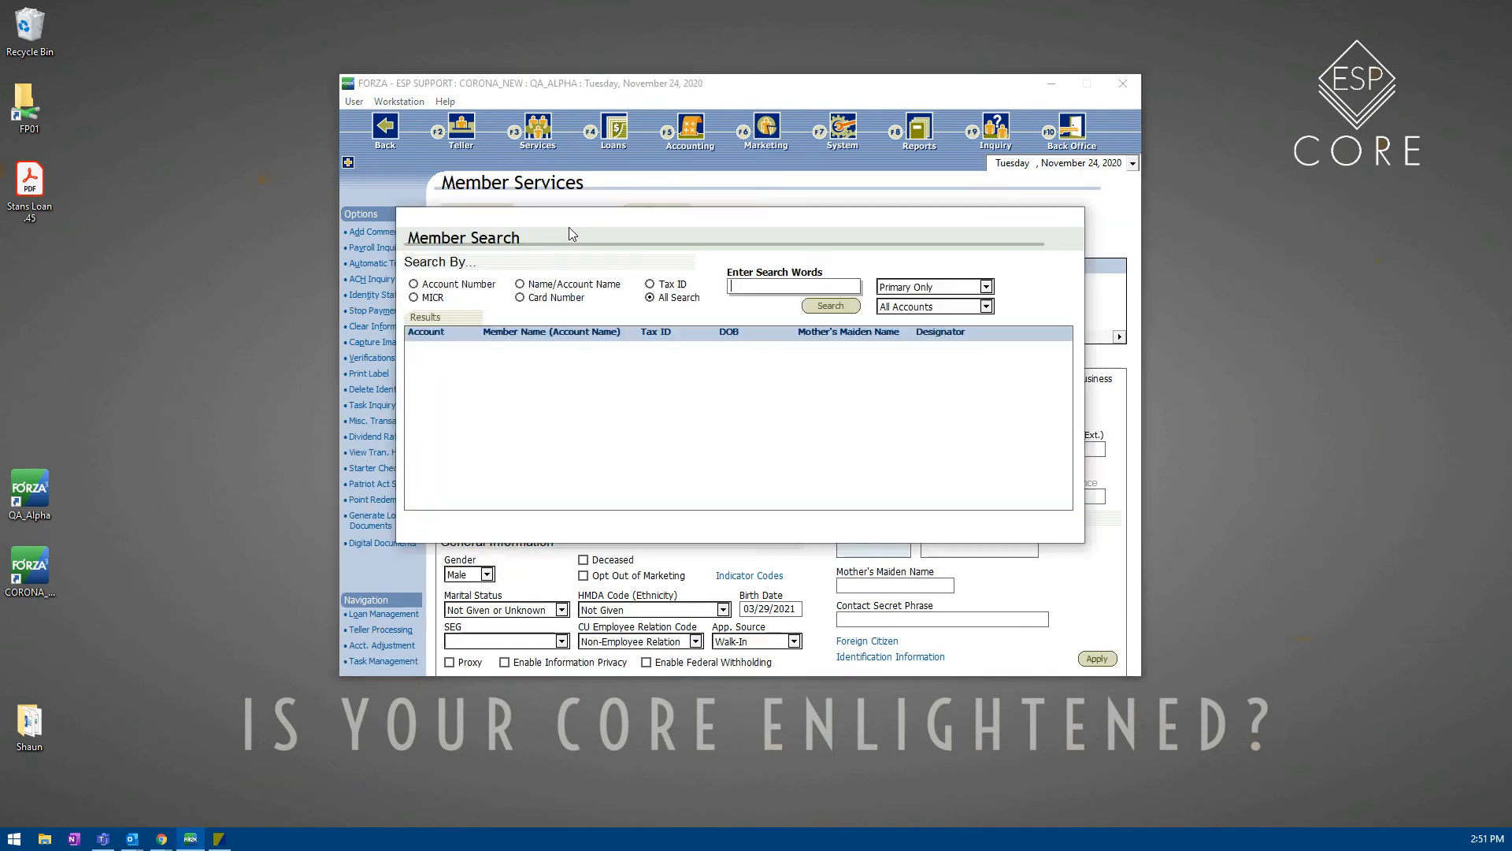
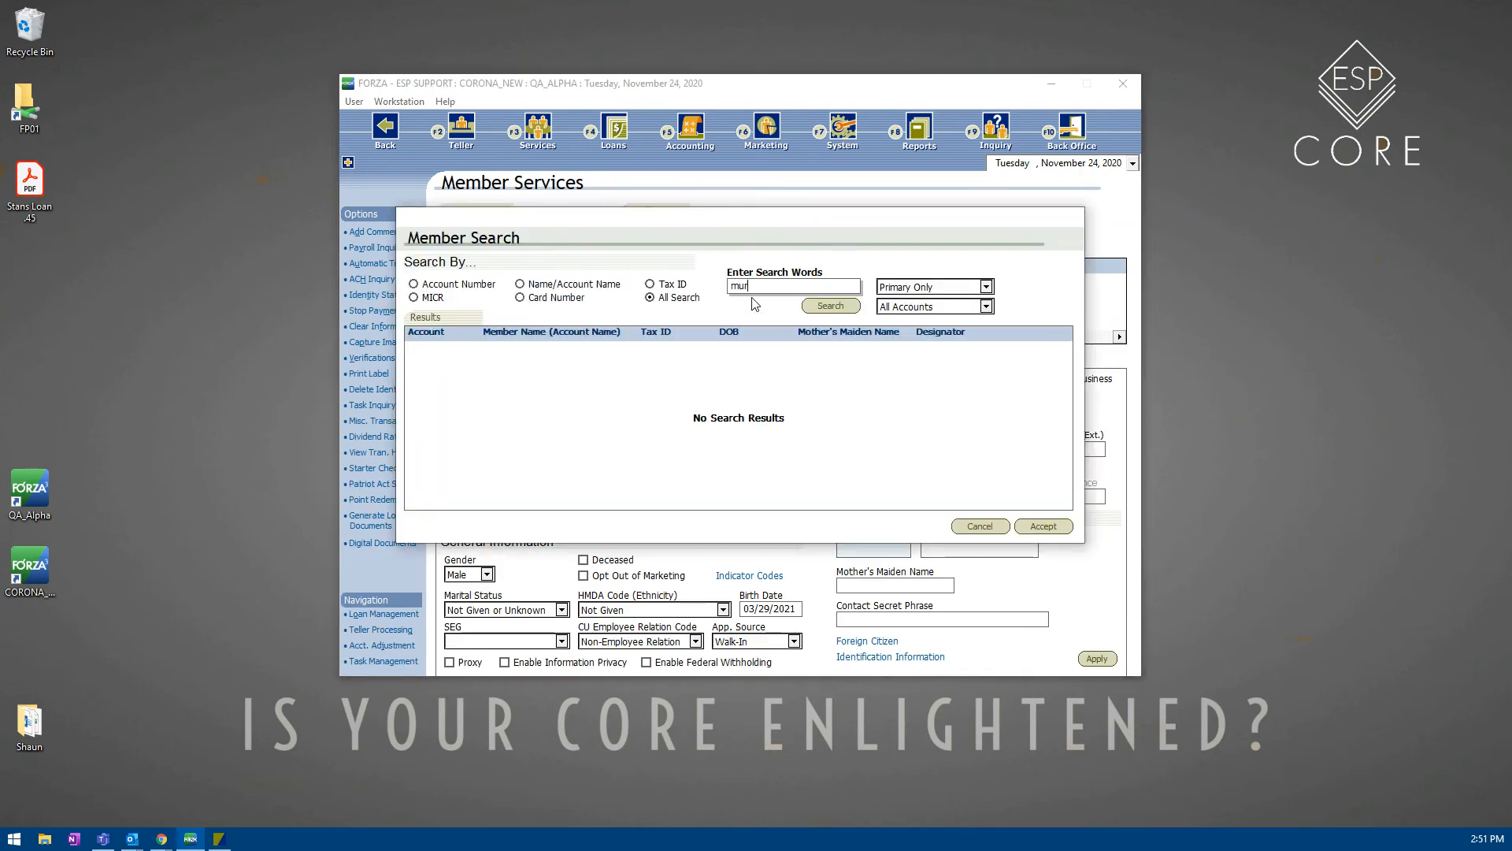
{"action": "key", "text": "Return"}
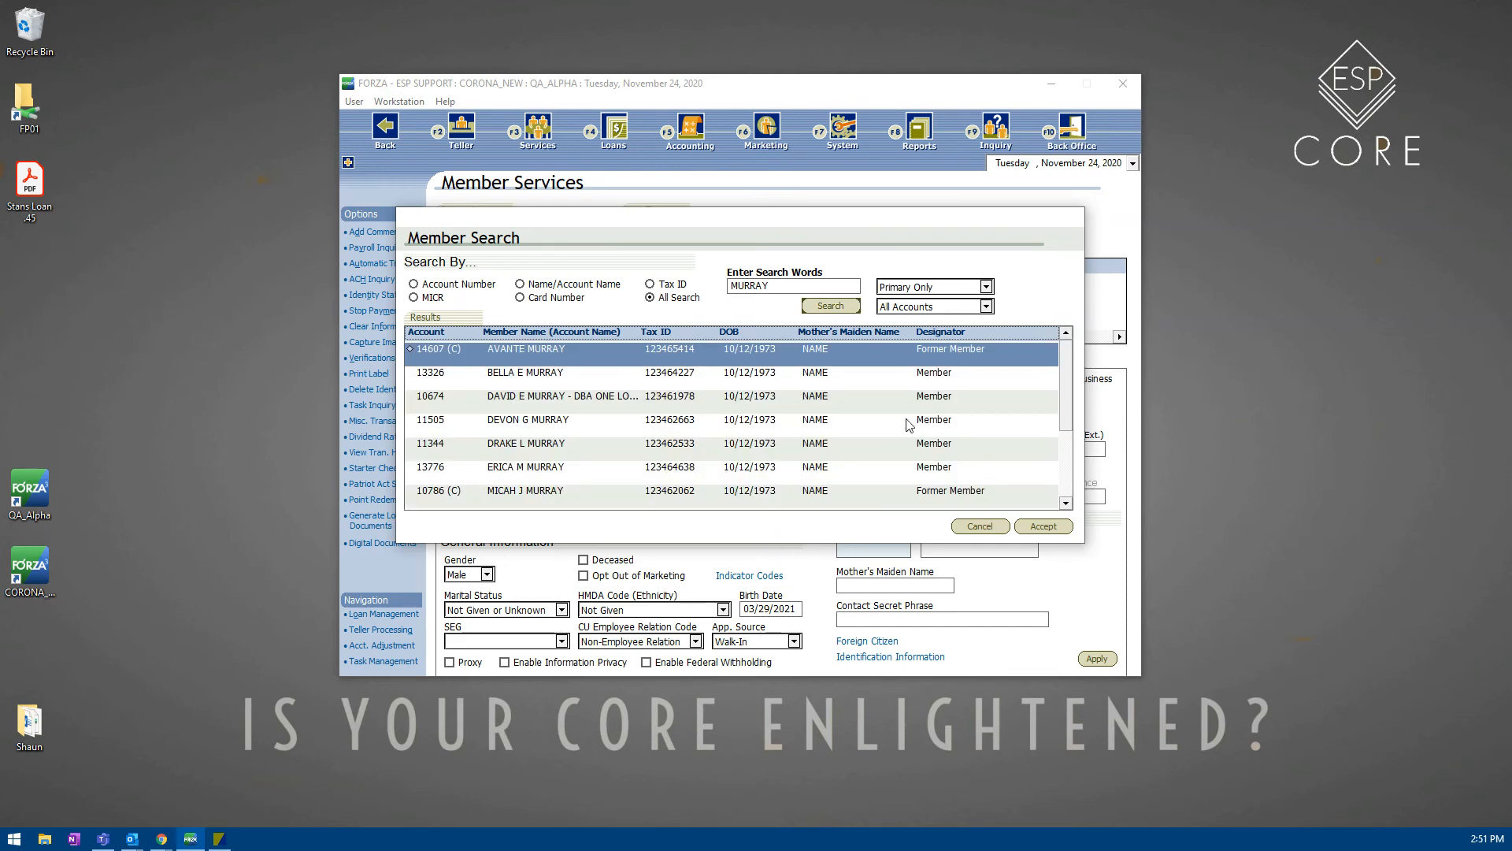
{"action": "scroll", "coordinate": [856, 463], "scroll_direction": "down", "scroll_amount": 3}
{"action": "double_click", "coordinate": [742, 422]}
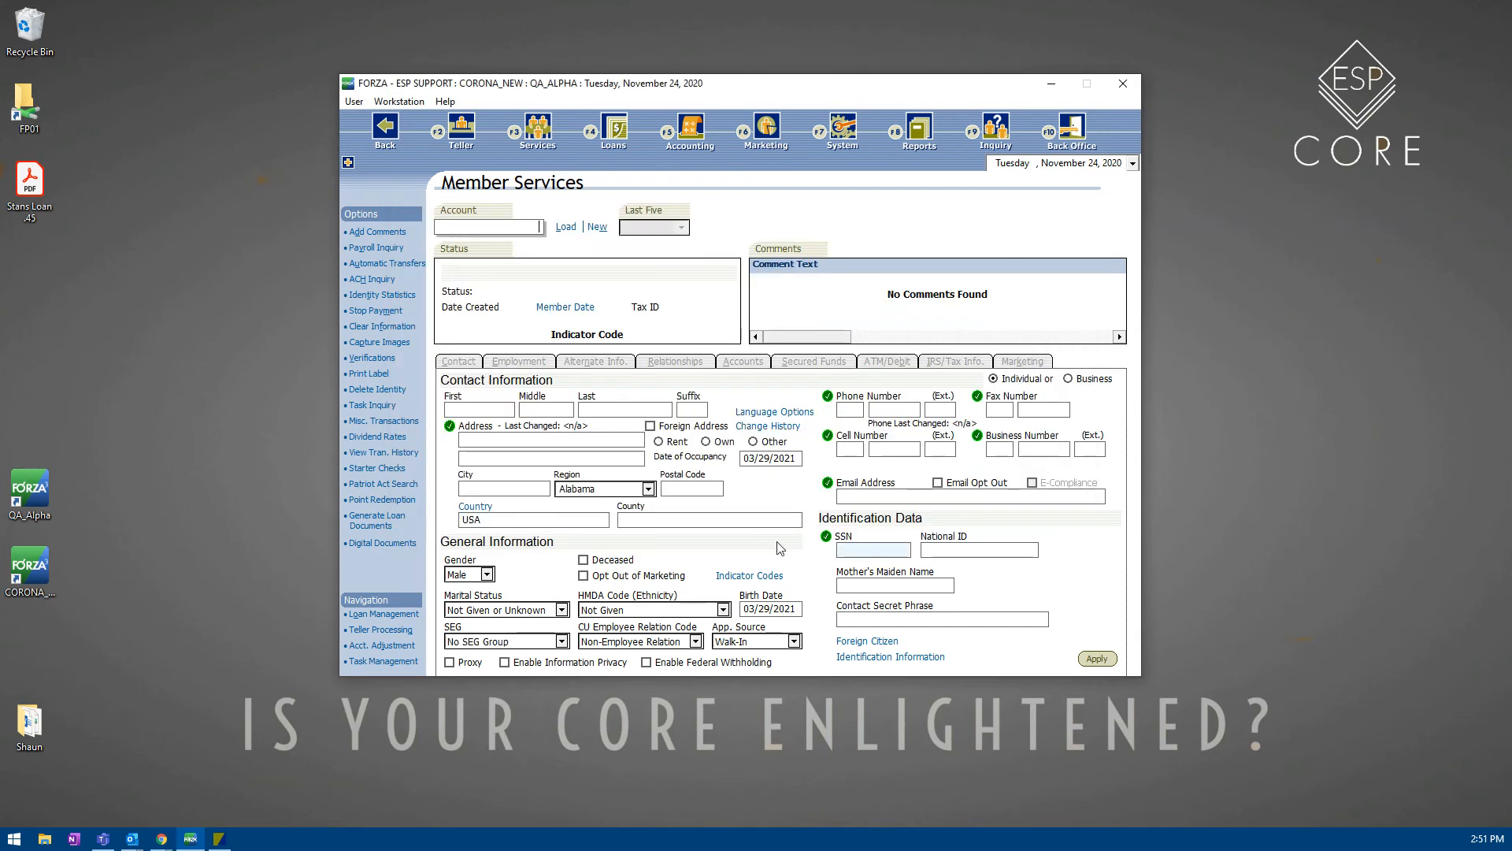
{"action": "left_click", "coordinate": [887, 493]}
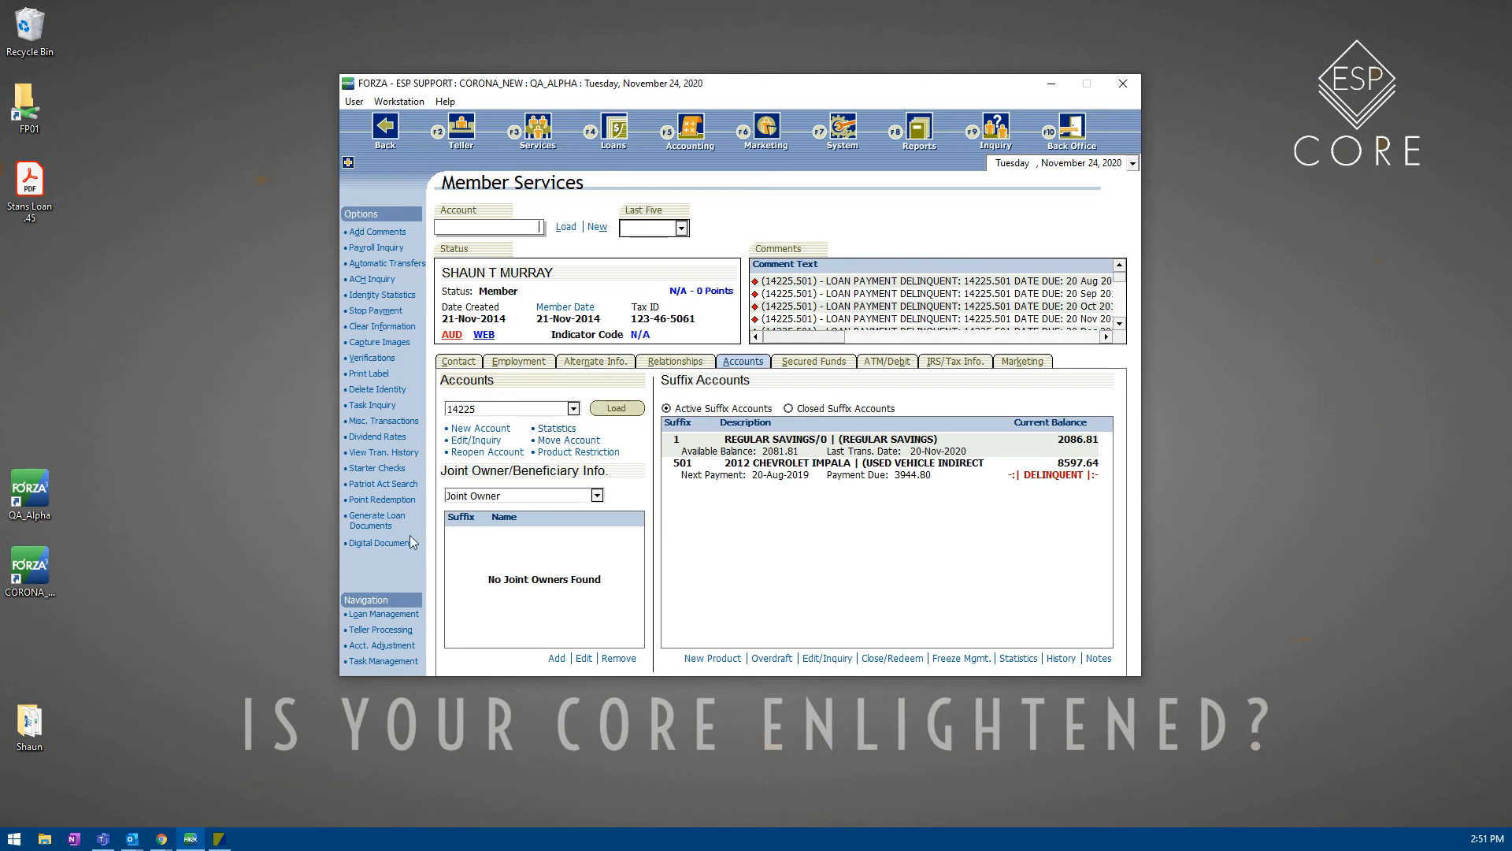
Step: Add a new digital document from Stans Loan .45.pdf, described as STANS .45 LOAN
{"action": "left_click", "coordinate": [382, 542]}
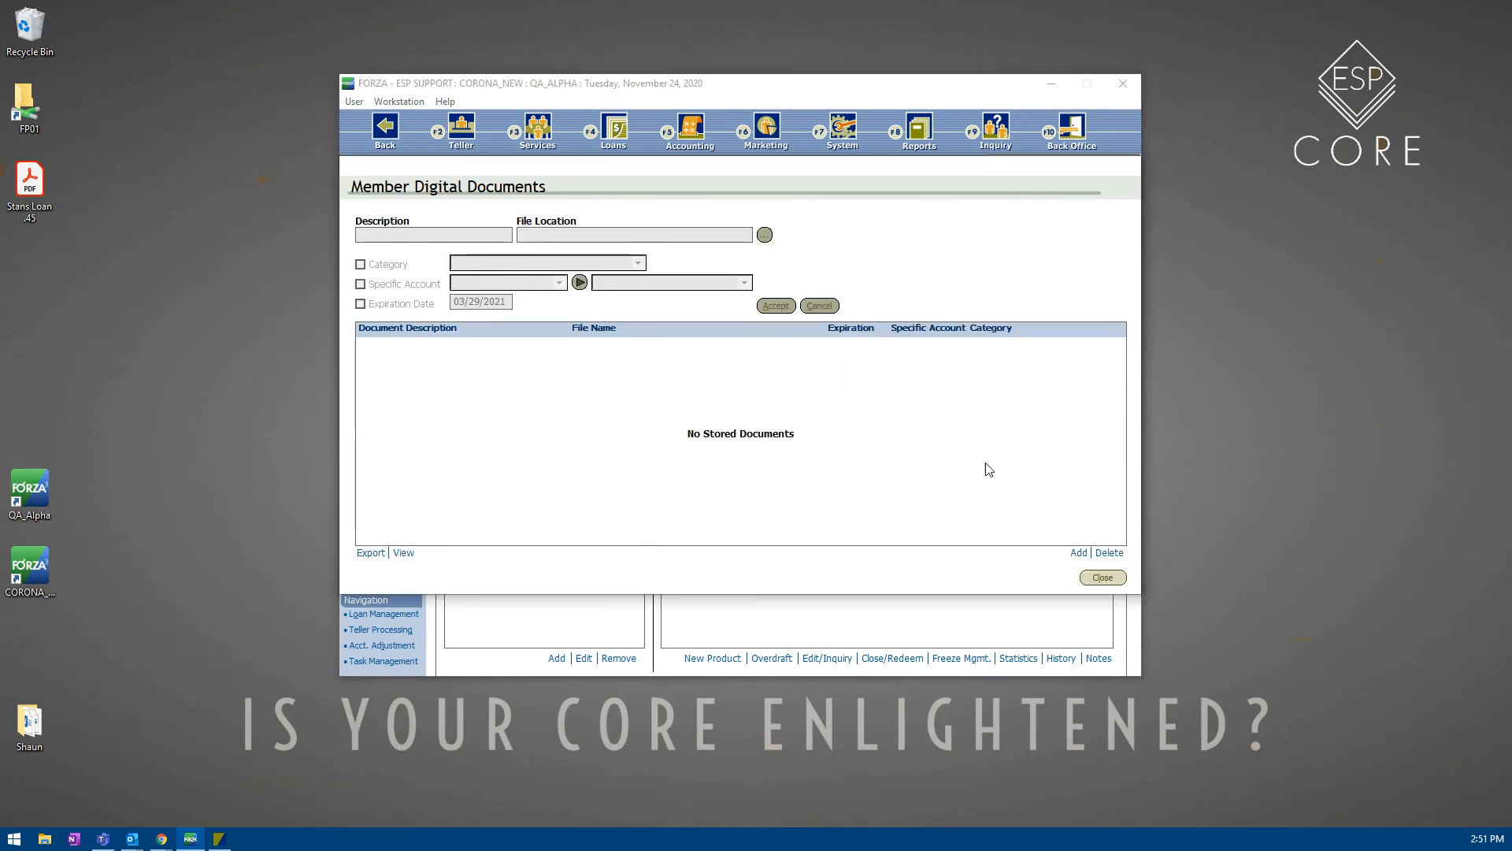
{"action": "left_click", "coordinate": [1080, 552]}
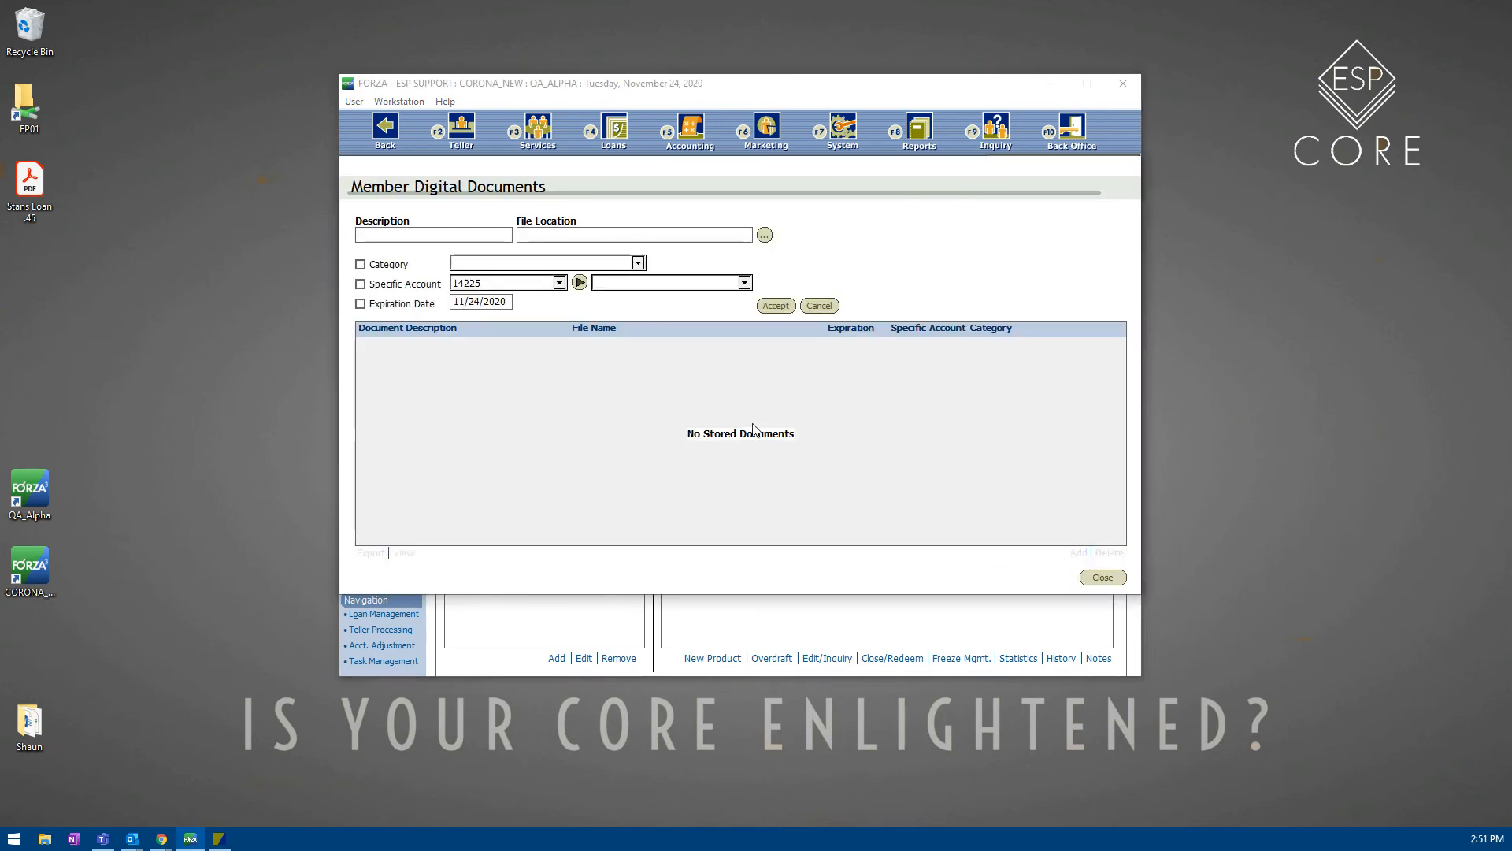
{"action": "left_click", "coordinate": [764, 236]}
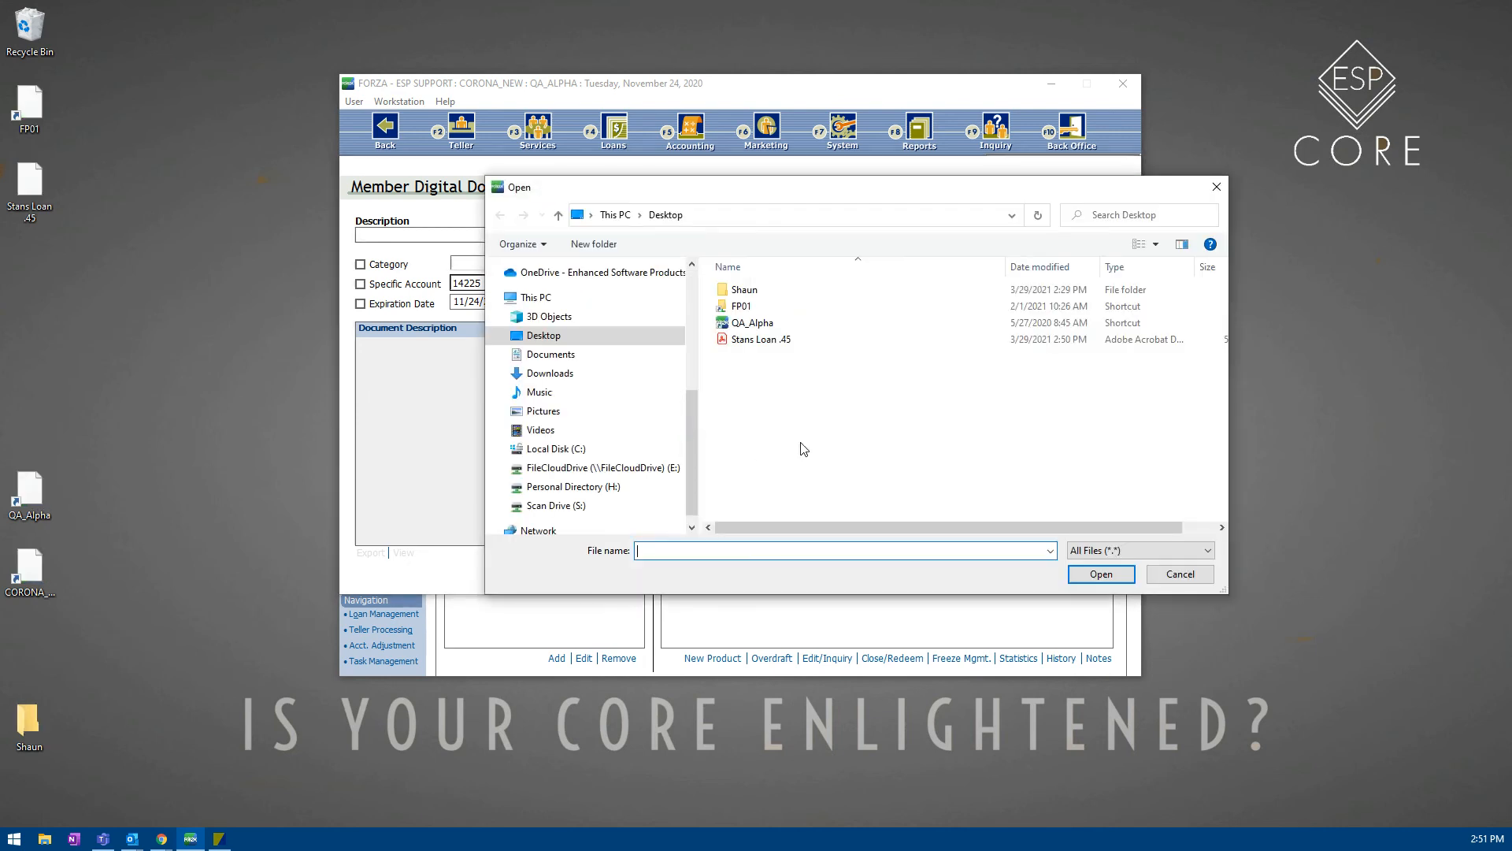
{"action": "left_click", "coordinate": [756, 340]}
{"action": "left_click", "coordinate": [1087, 575]}
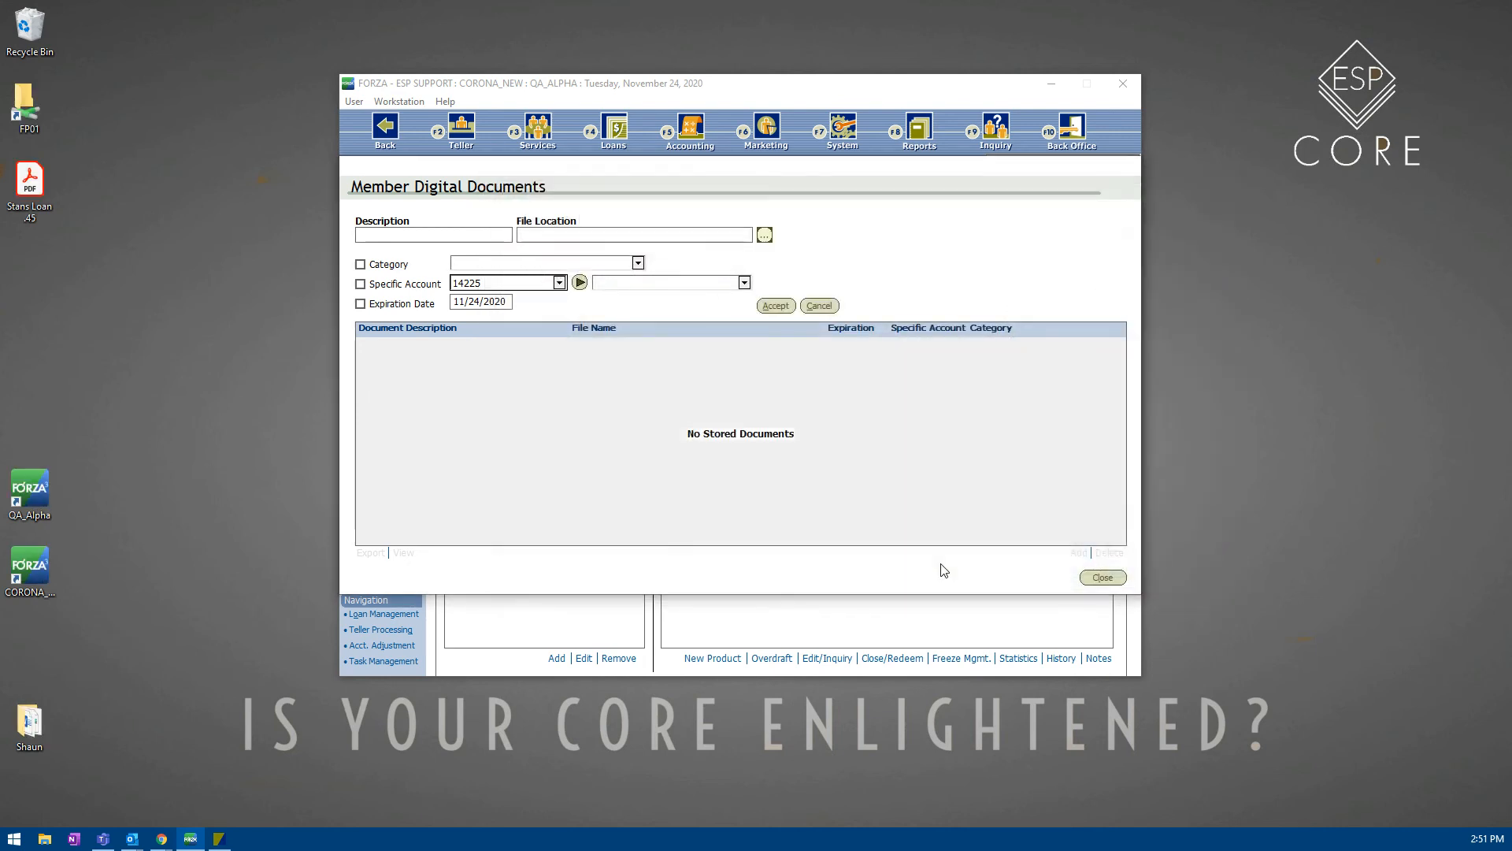
{"action": "left_click", "coordinate": [439, 236]}
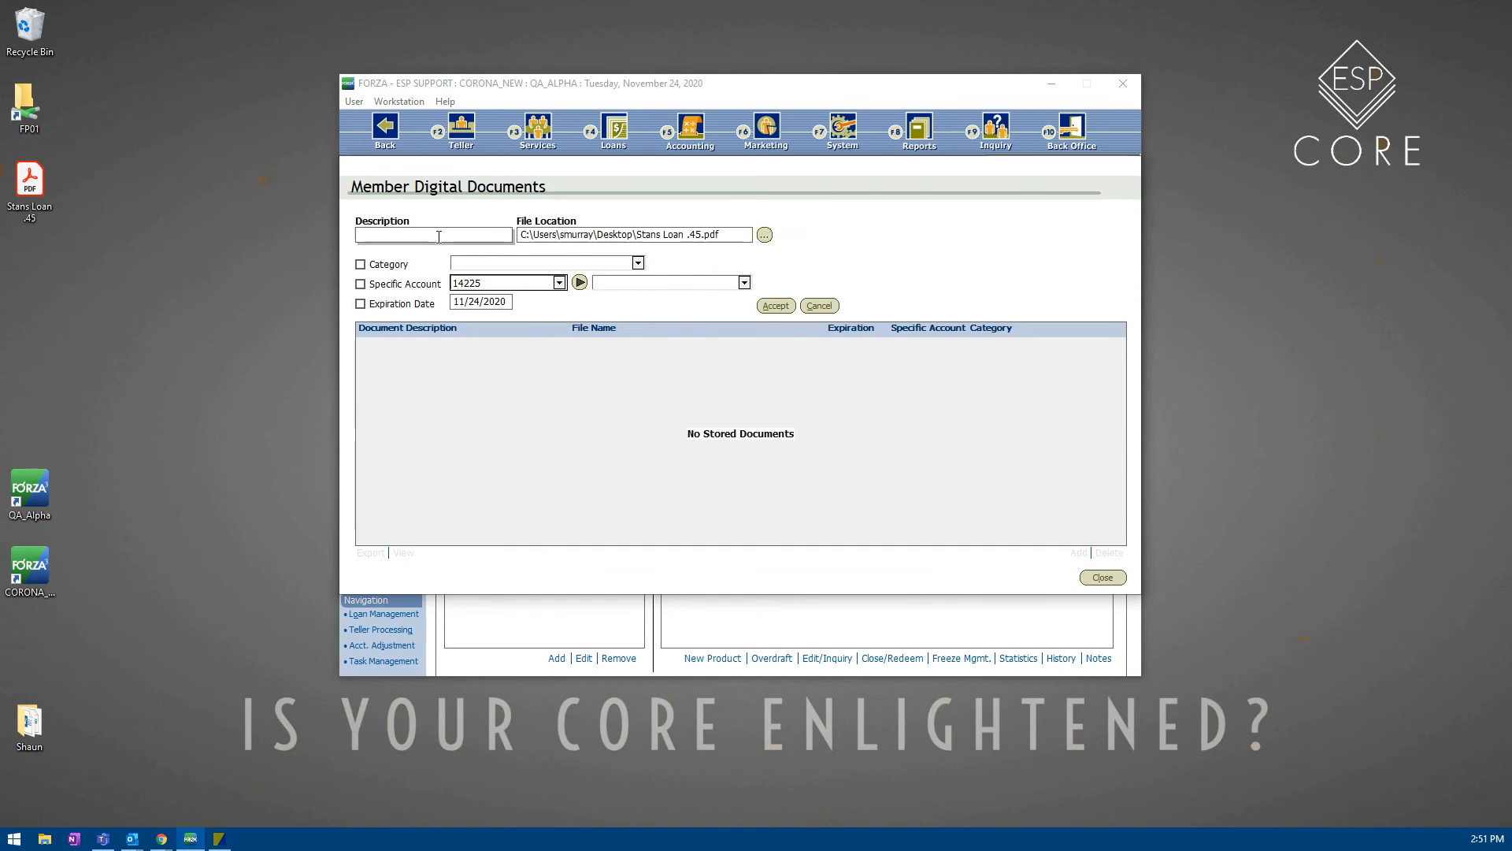
{"action": "type", "text": "Stans .45 Loan"}
Step: Link the document to account 501 - 2012 CHEVROLET IMPALA with no category, and accept
{"action": "left_click", "coordinate": [361, 265]}
{"action": "left_click", "coordinate": [469, 263]}
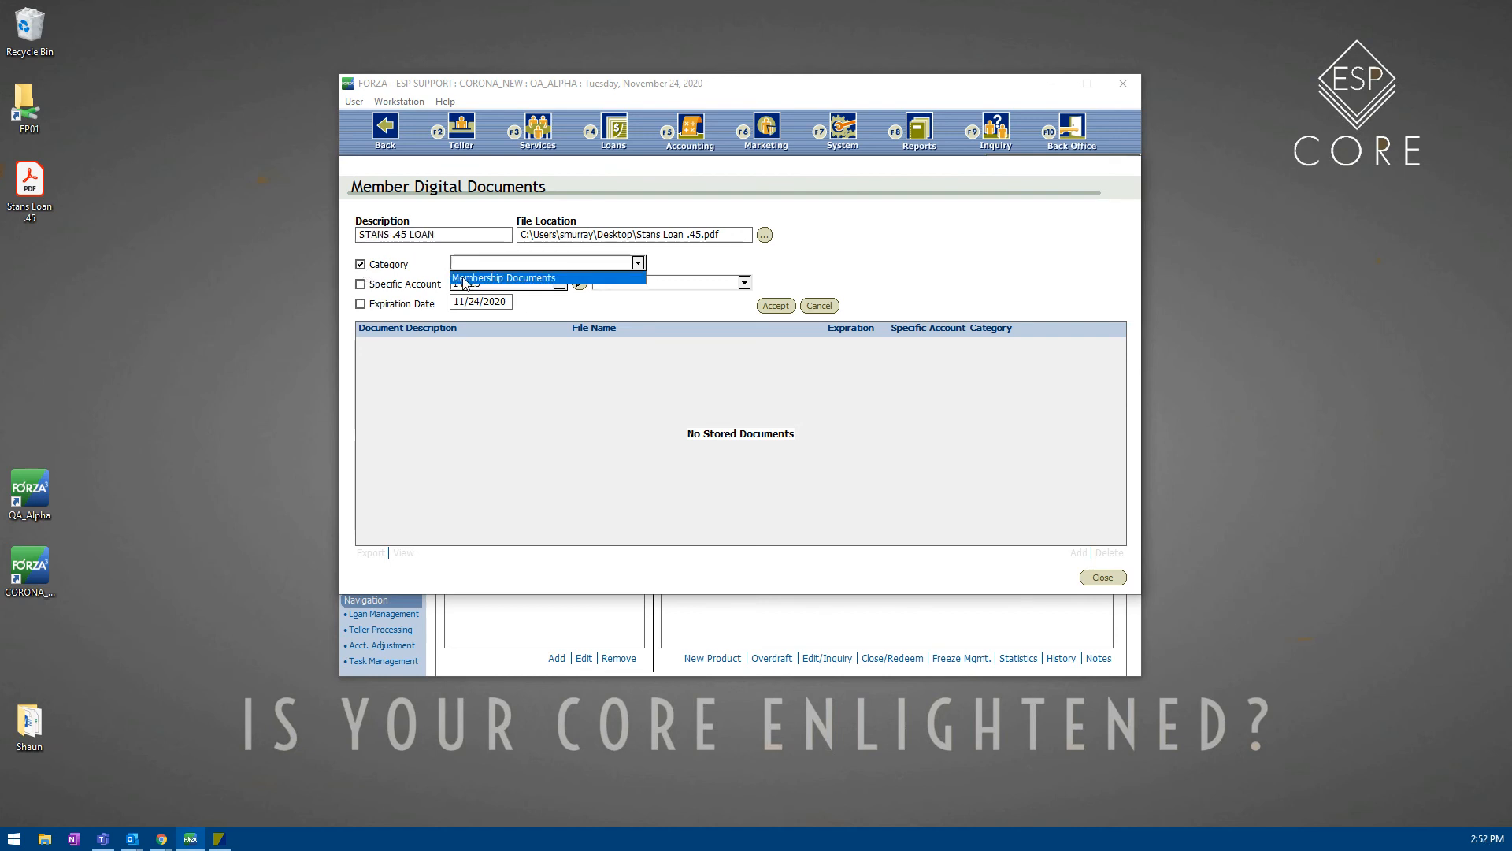
{"action": "left_click", "coordinate": [361, 267]}
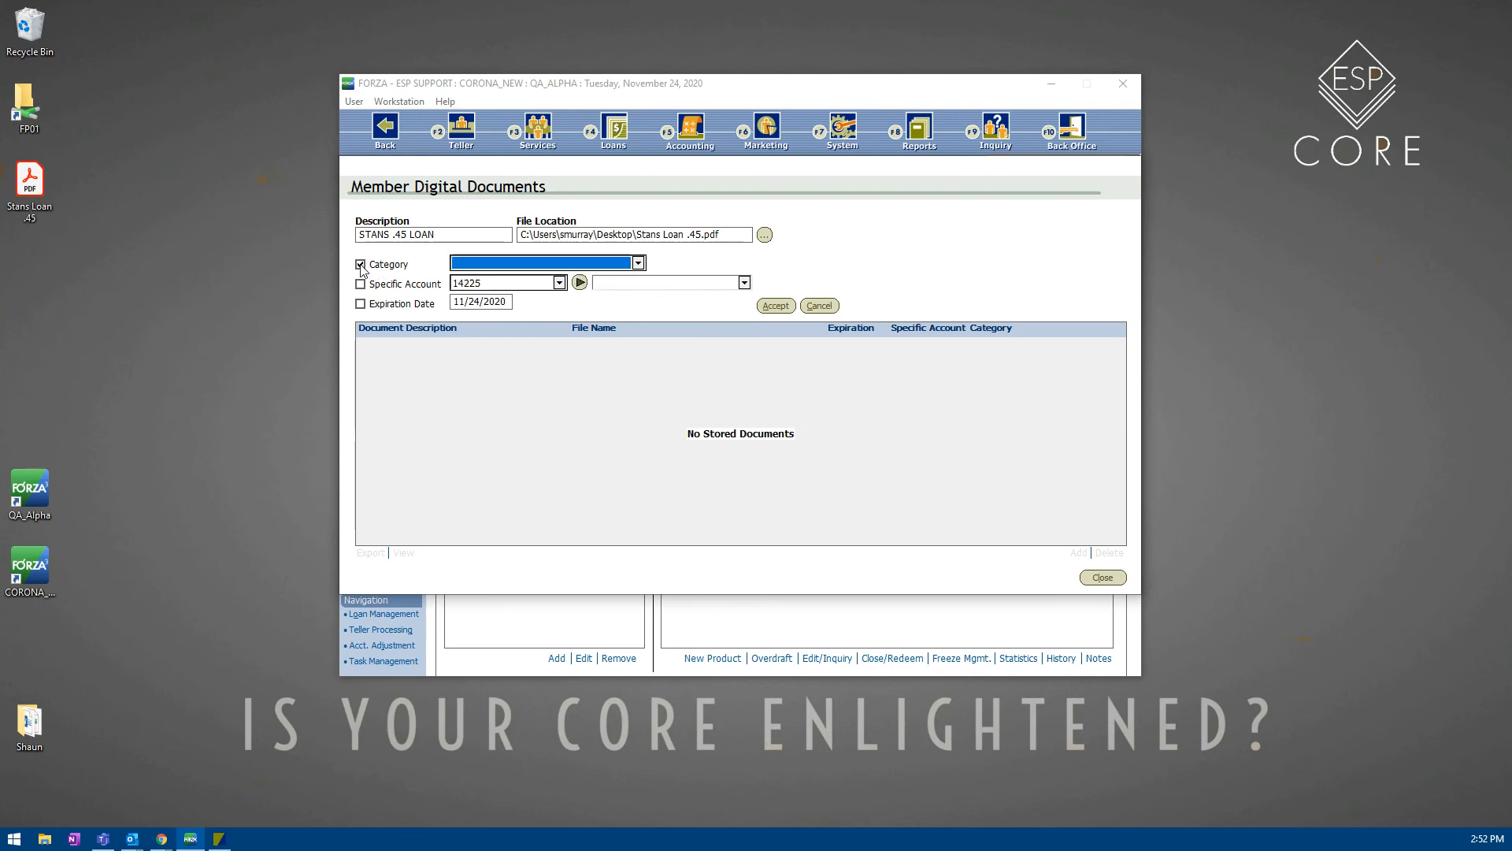
{"action": "left_click", "coordinate": [361, 265]}
{"action": "left_click", "coordinate": [361, 284]}
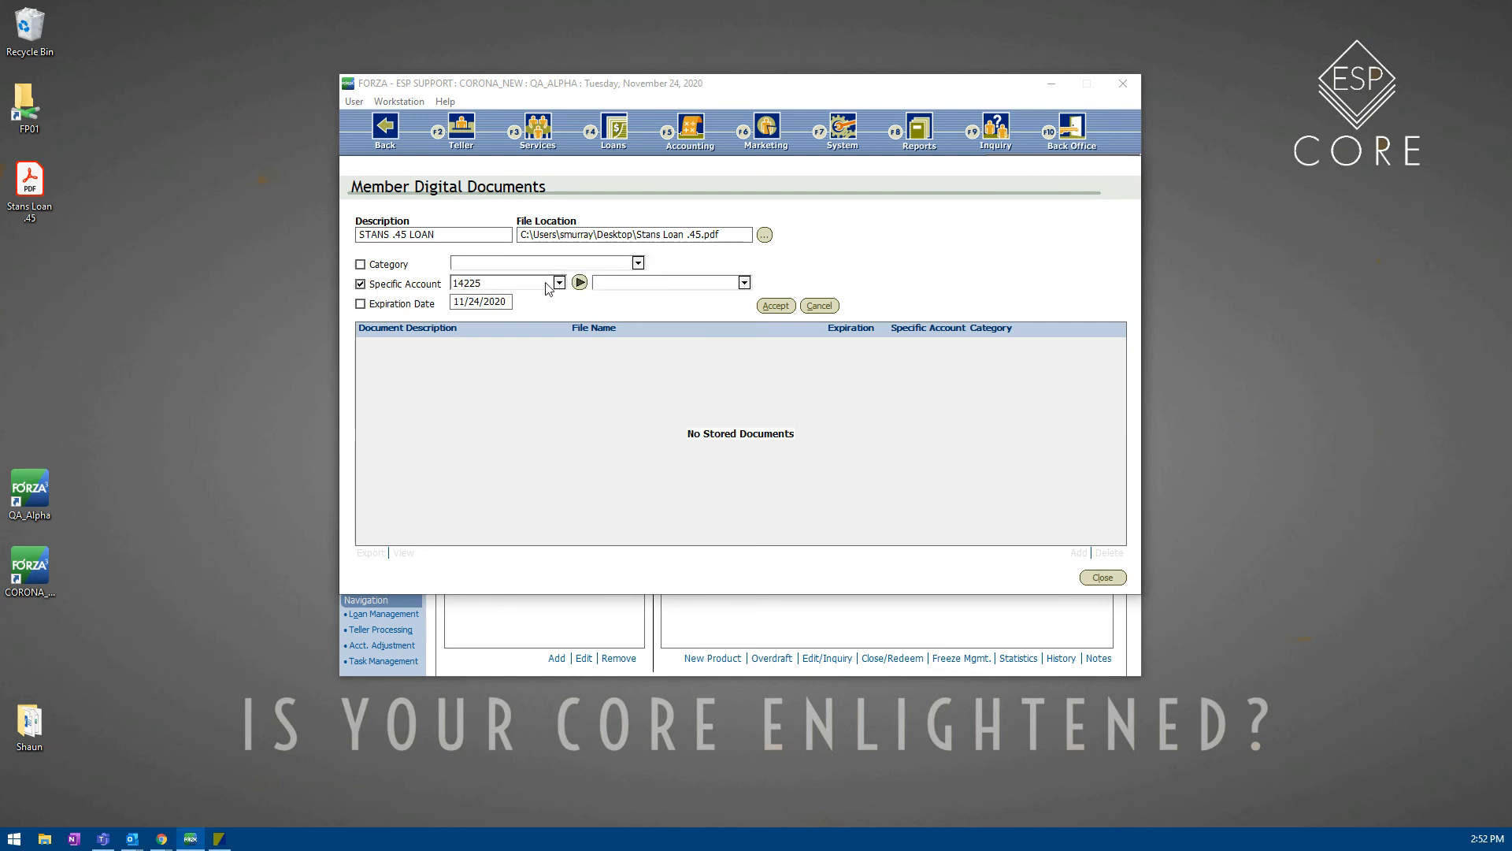
{"action": "left_click", "coordinate": [580, 283]}
{"action": "left_click", "coordinate": [654, 285]}
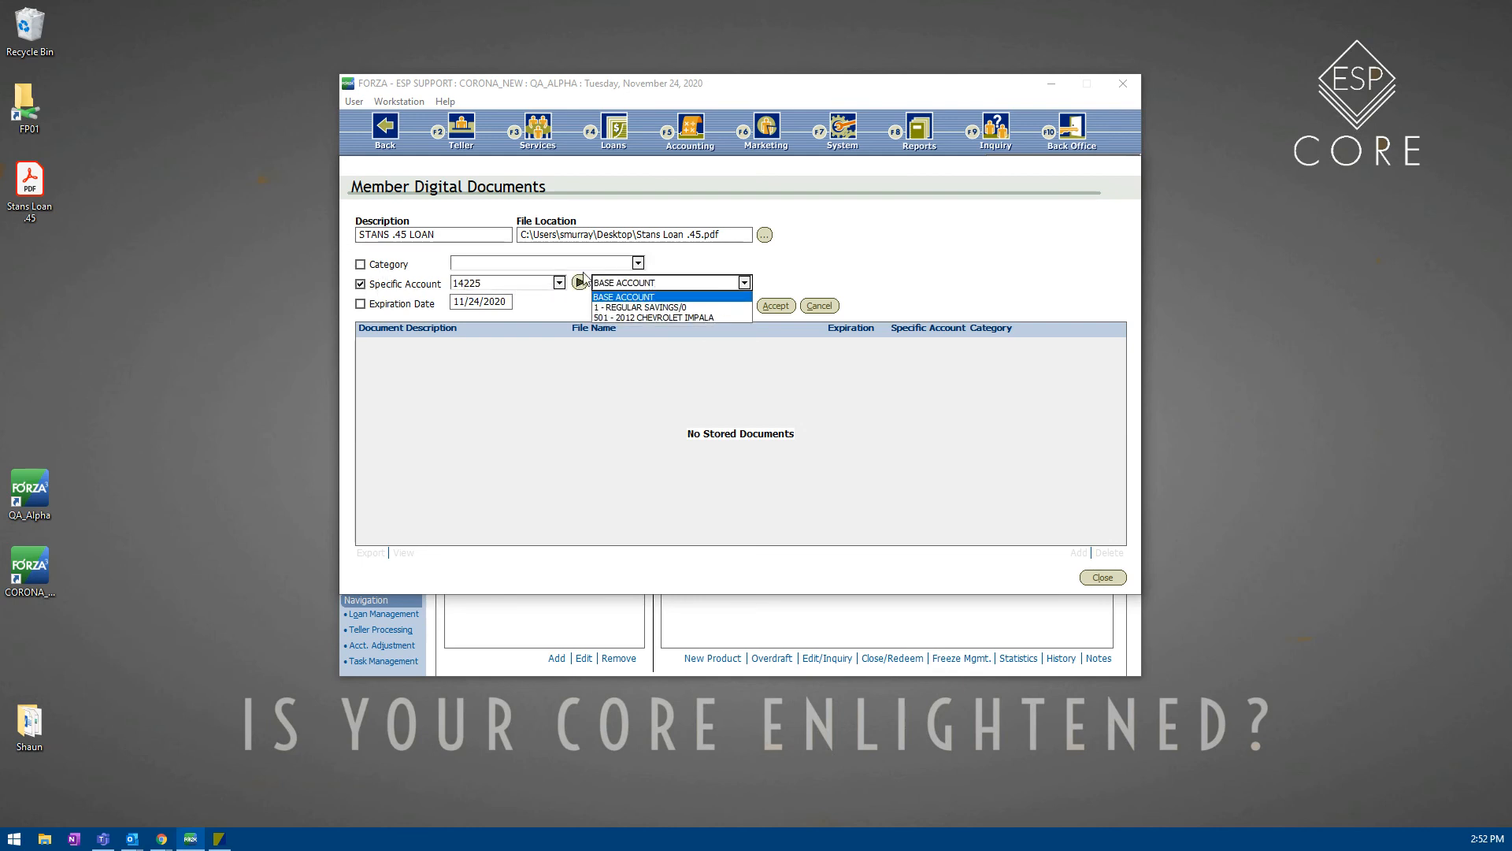
{"action": "left_click", "coordinate": [631, 318]}
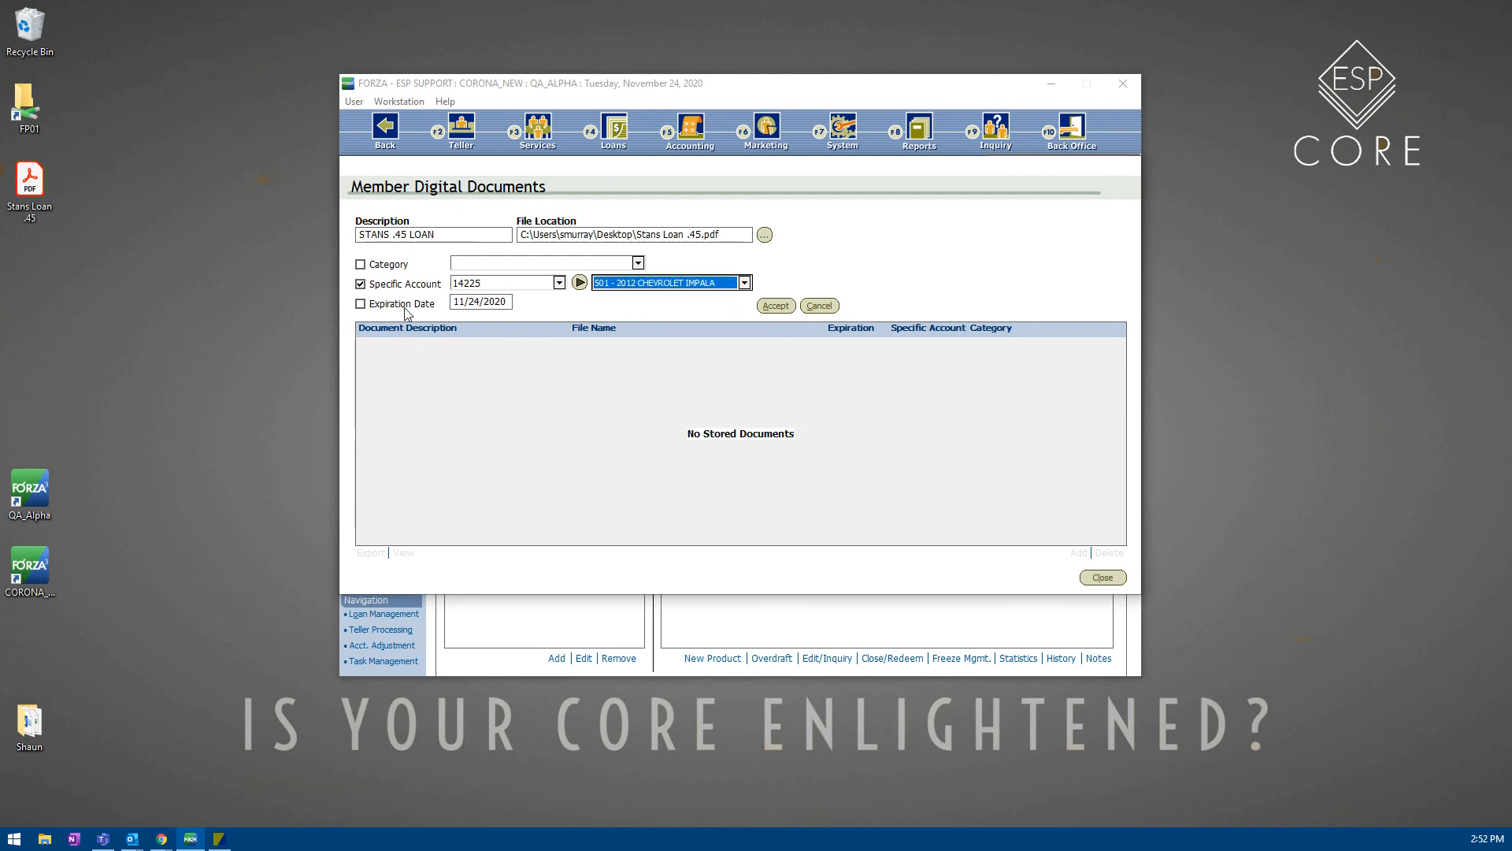
{"action": "left_click", "coordinate": [775, 306]}
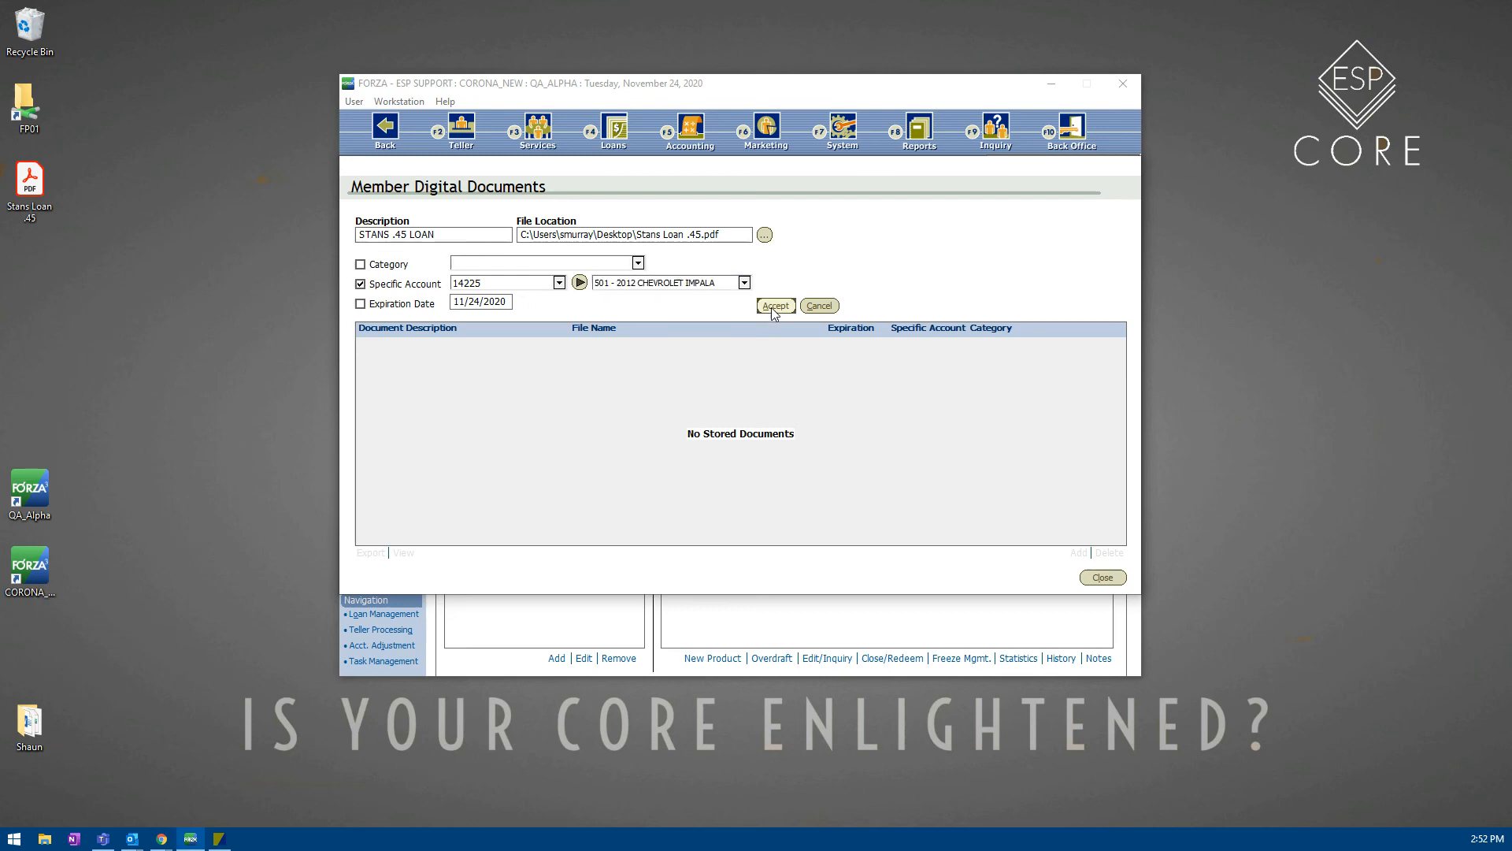
Step: Reopen Digital Documents and view the STANS .45 LOAN PDF in Acrobat
{"action": "left_click", "coordinate": [1103, 578]}
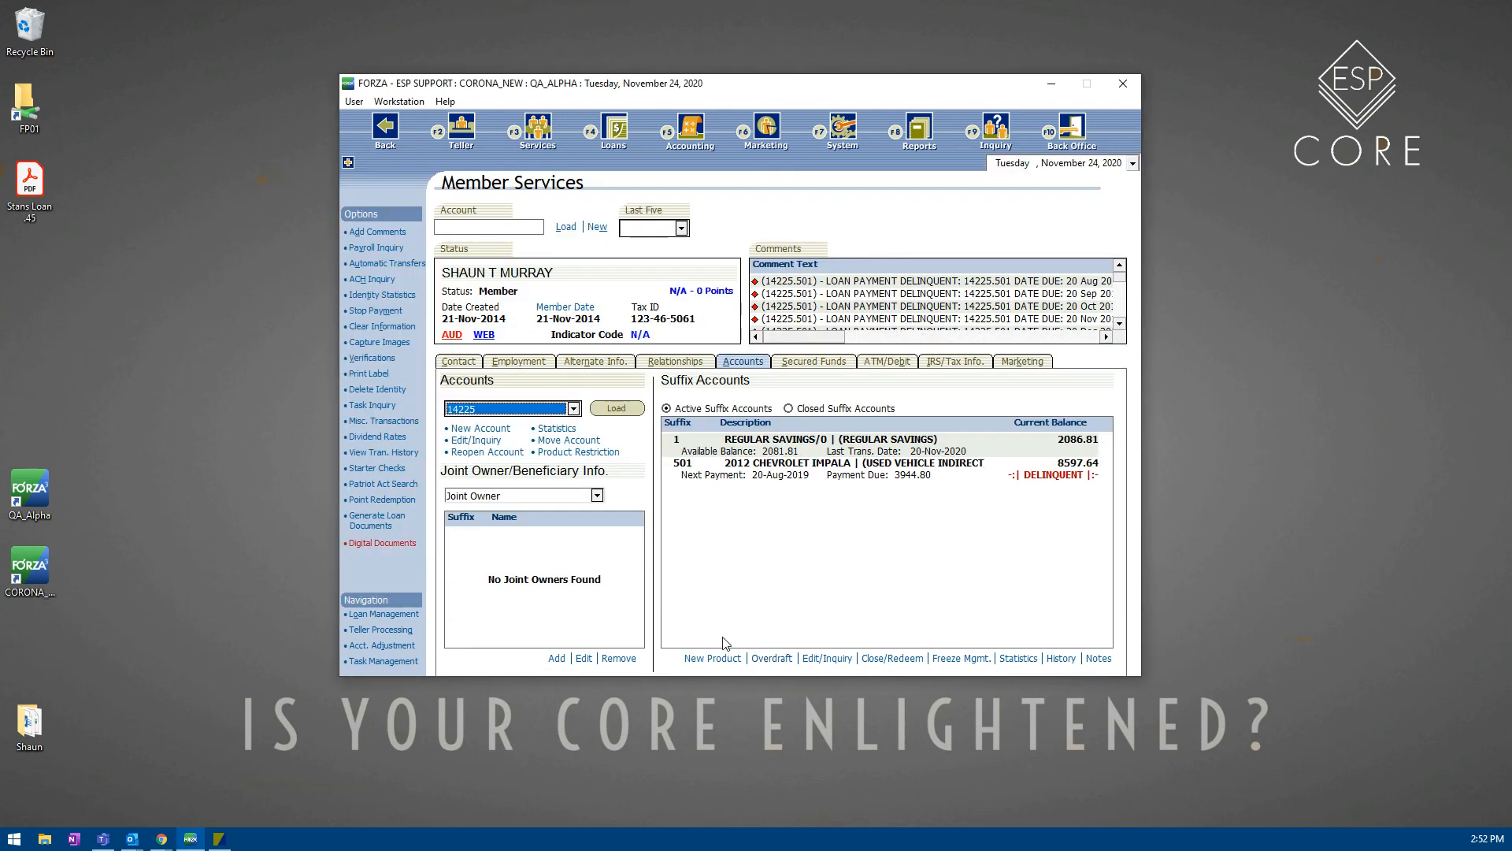
{"action": "left_click", "coordinate": [366, 542]}
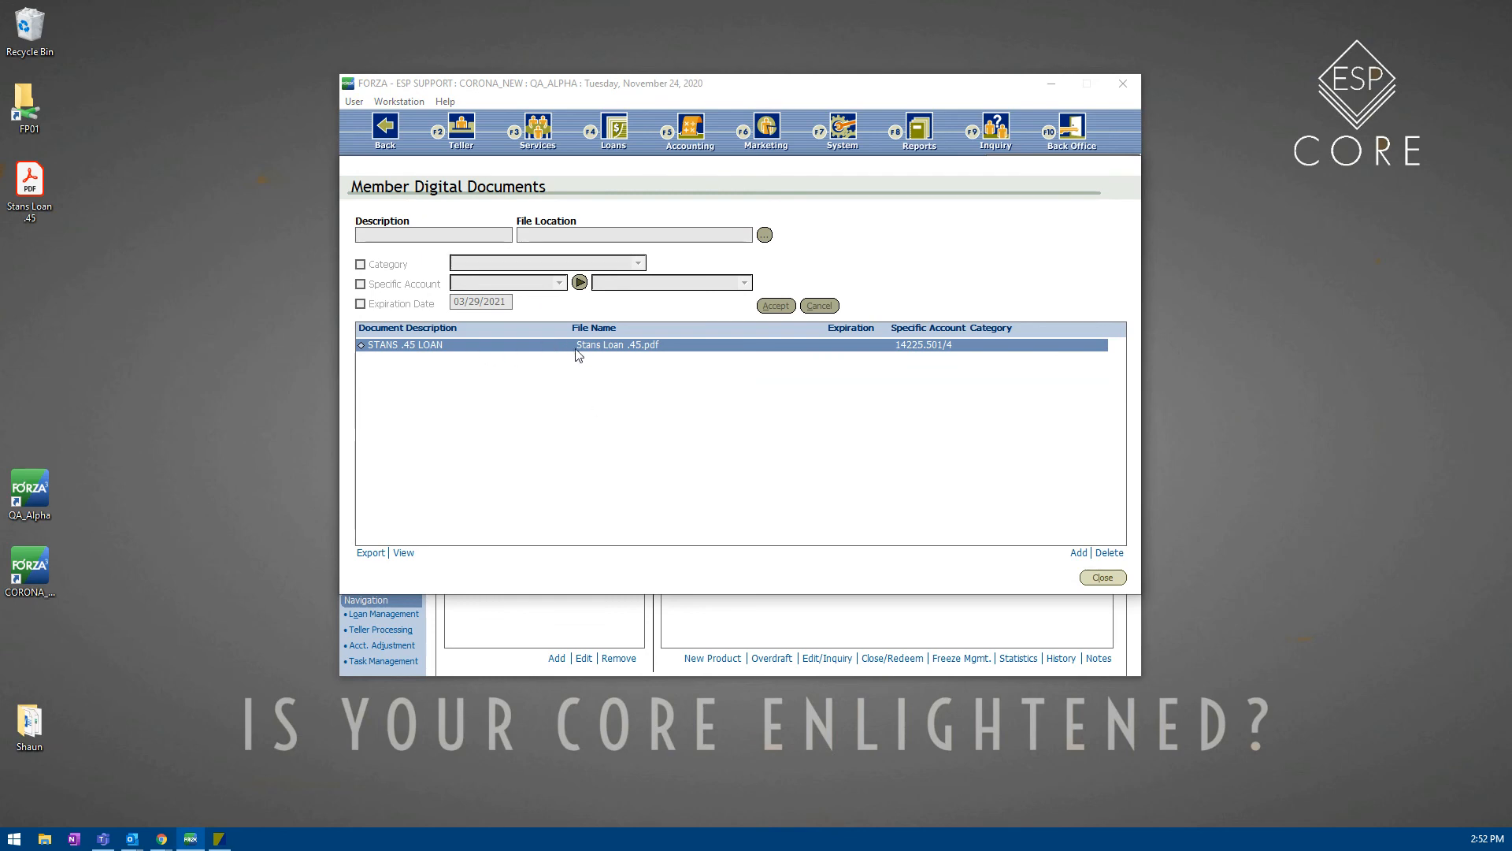
{"action": "double_click", "coordinate": [692, 351]}
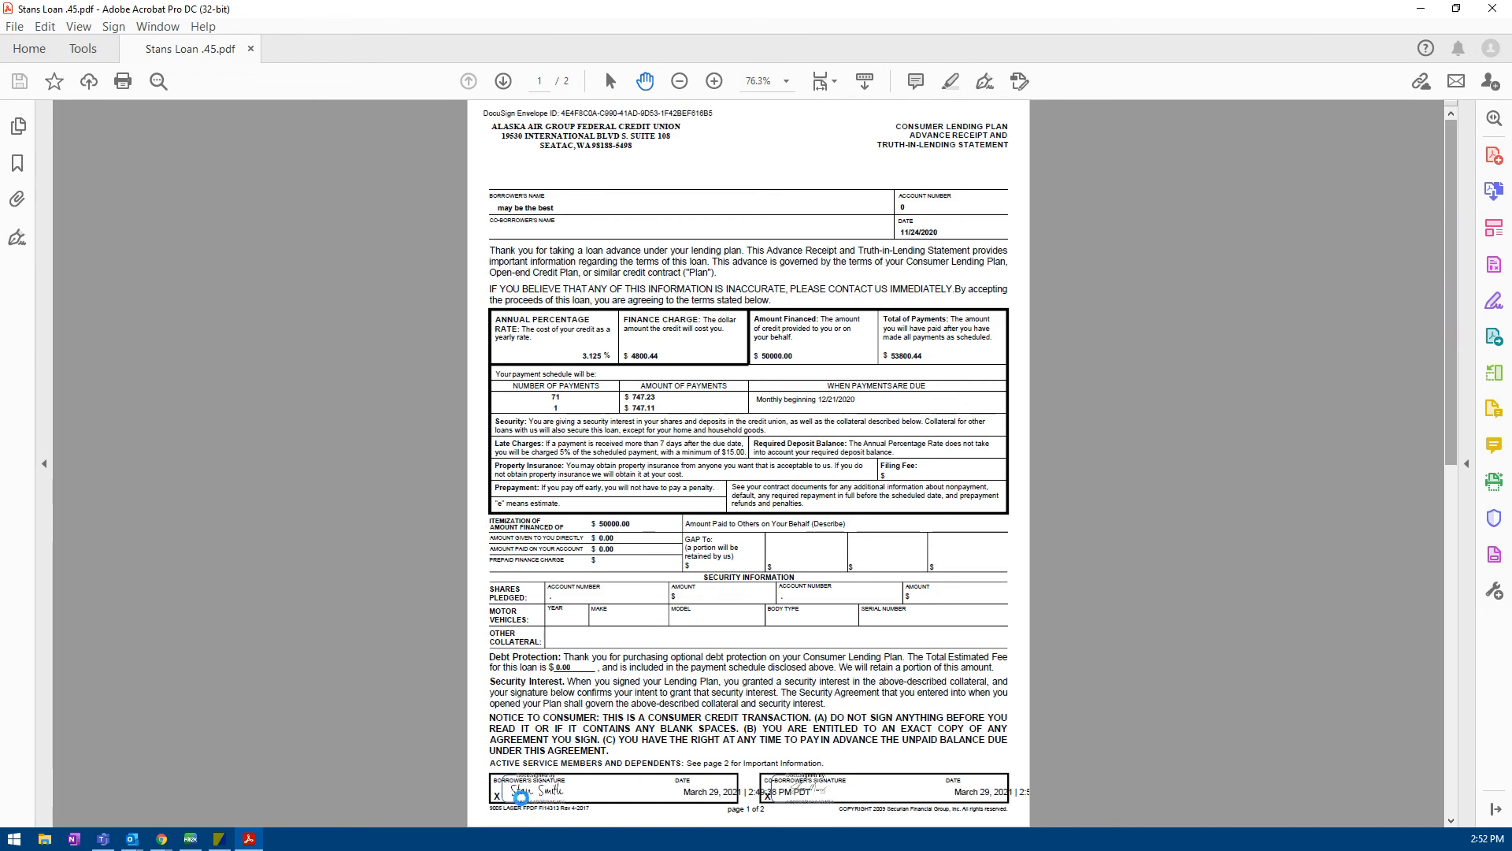
{"action": "scroll", "coordinate": [748, 465], "scroll_direction": "down", "scroll_amount": 5}
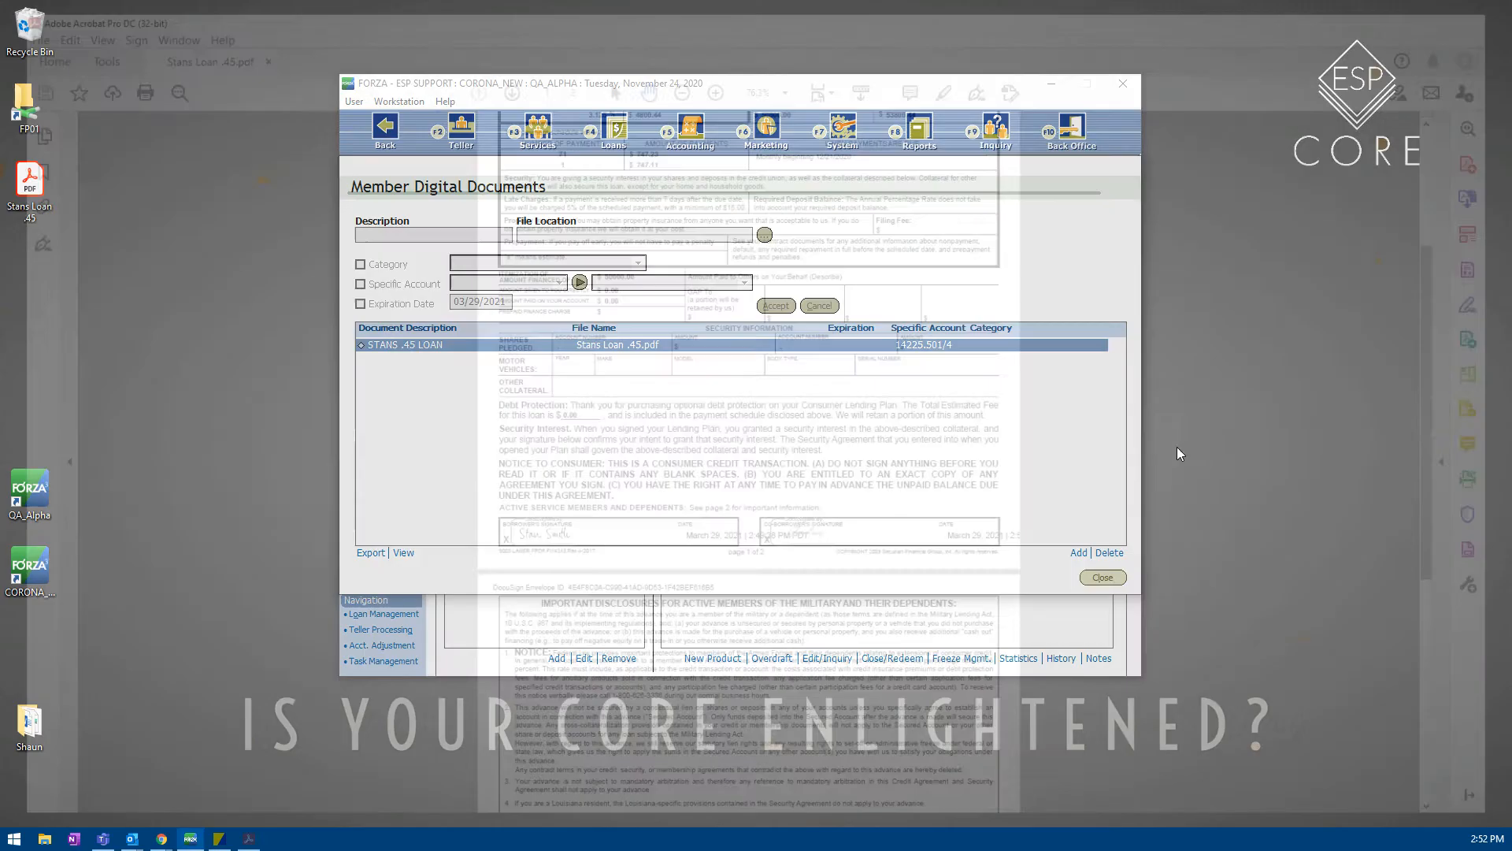